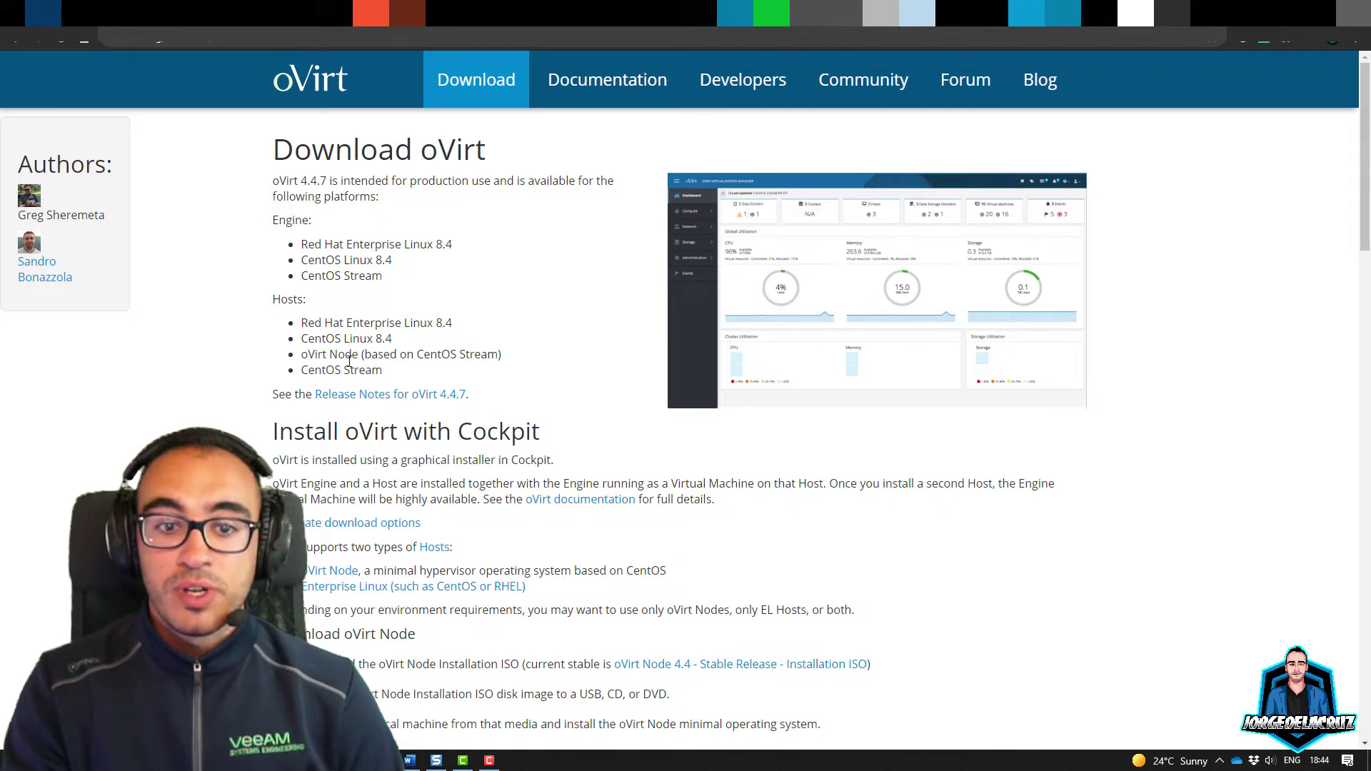
# Step: Highlight the oVirt Node and CentOS Stream host entries, then scroll down to Setup a Host
pyautogui.moveTo(375, 356); pyautogui.dragTo(497, 356)
pyautogui.click(444, 357)
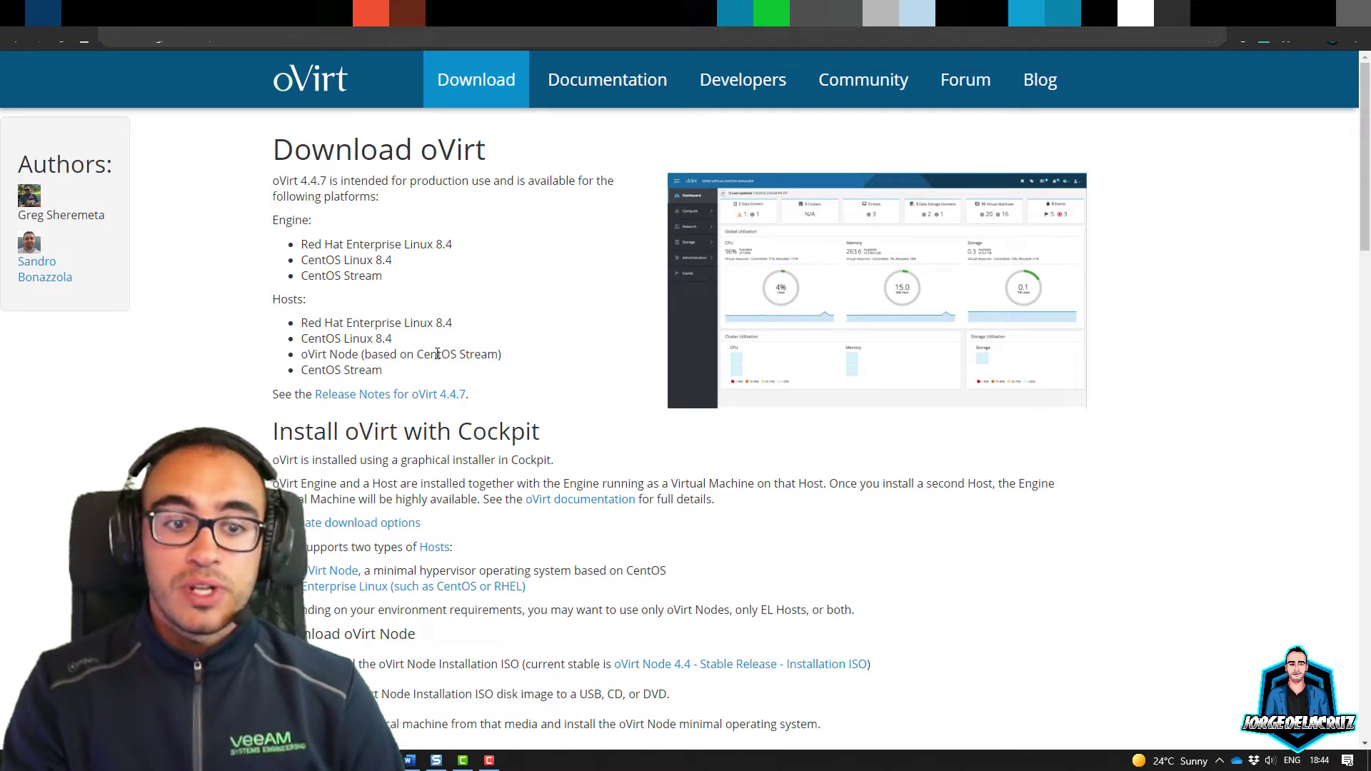
pyautogui.moveTo(325, 369); pyautogui.dragTo(383, 369)
pyautogui.click(406, 341)
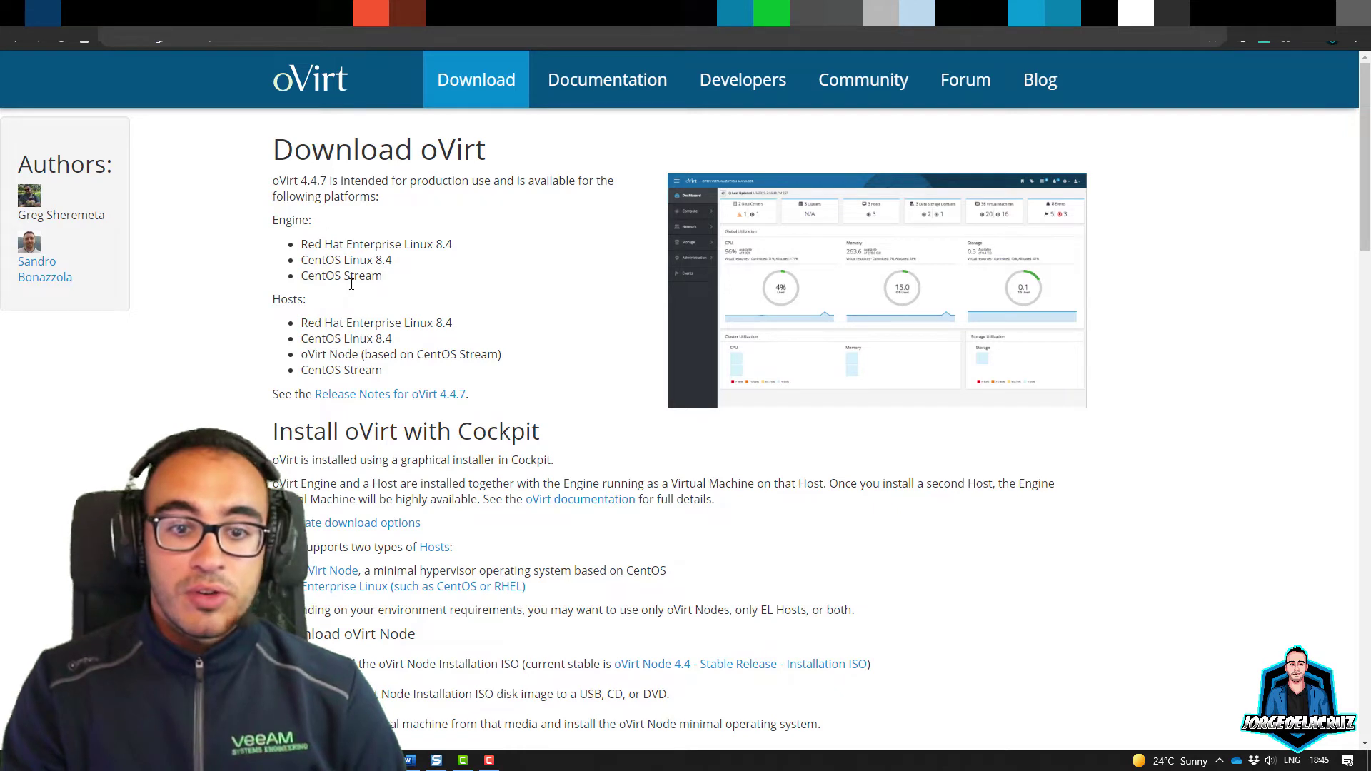
pyautogui.scroll(-2, 372, 392)
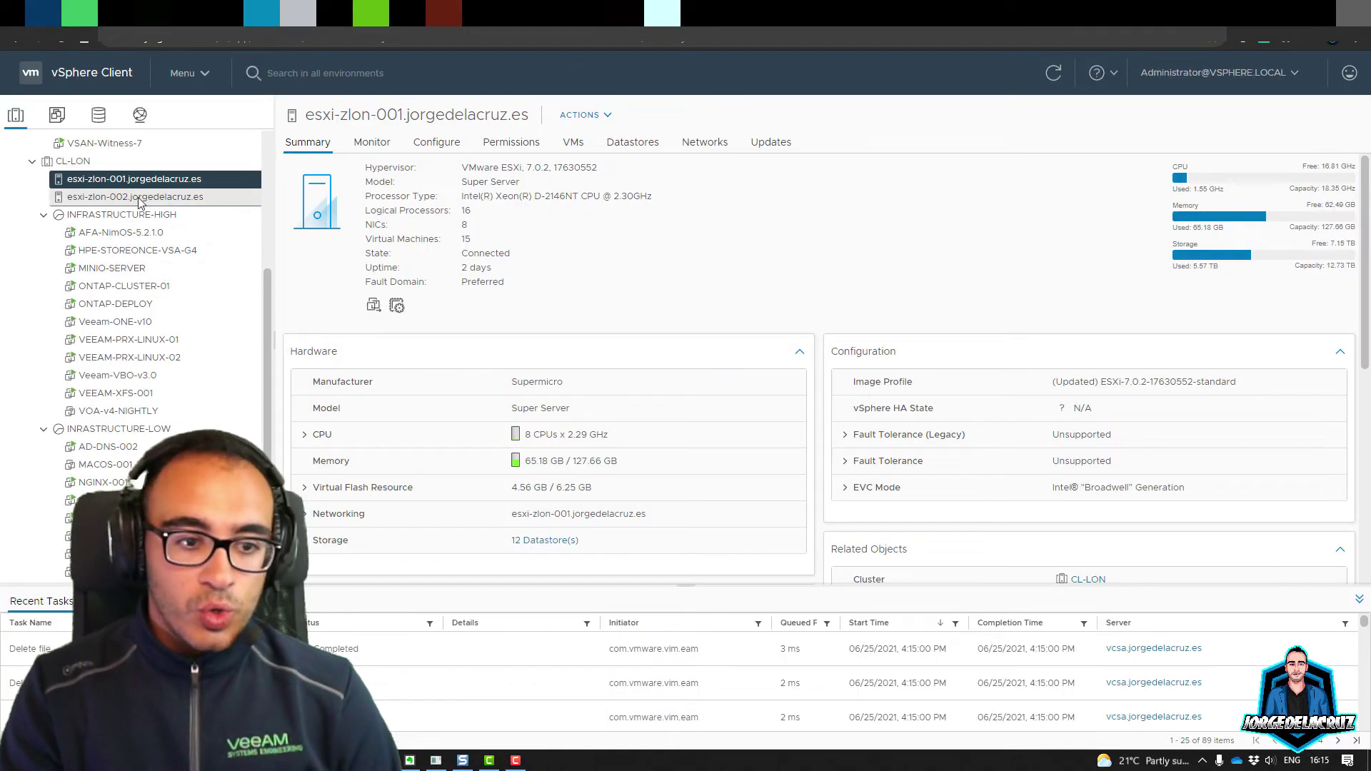
# Step: Start creating a brand-new virtual machine on host esxi-zlon-001
pyautogui.rightClick(126, 180)
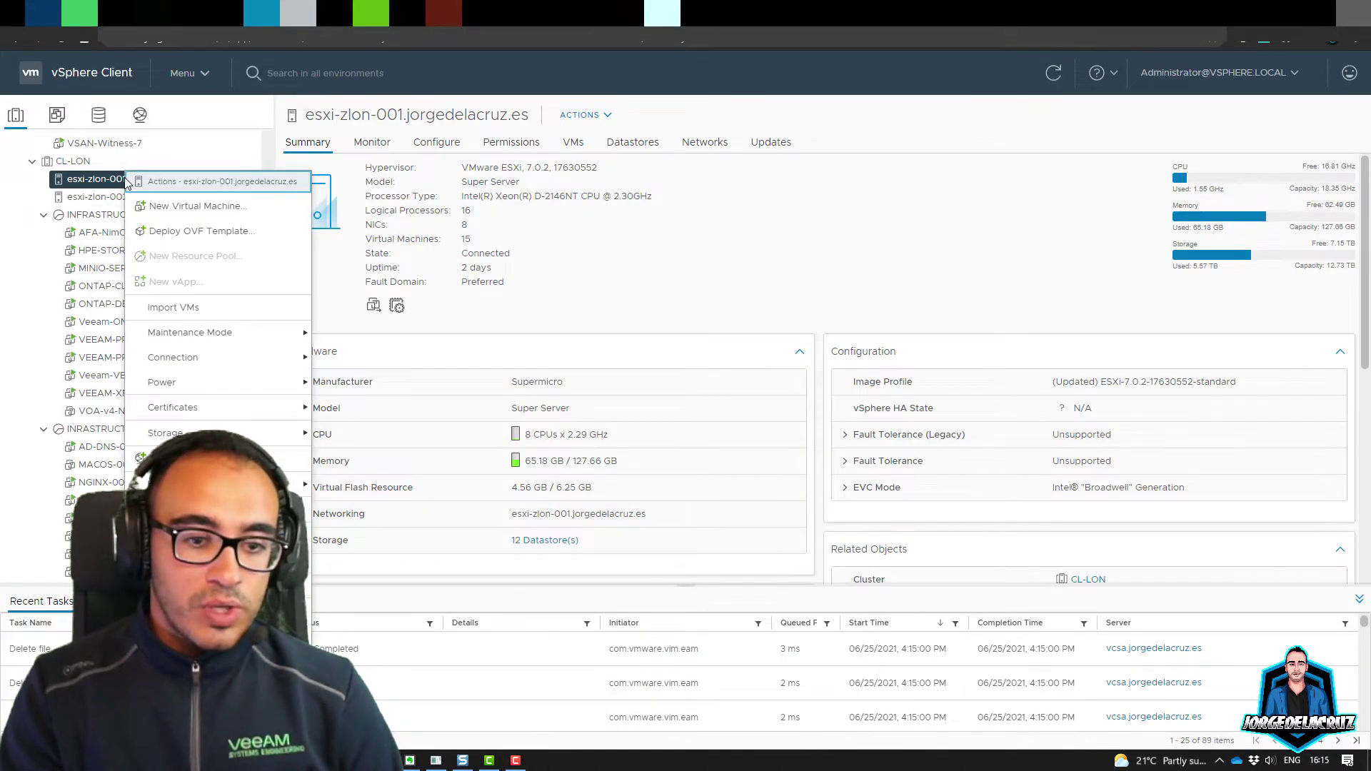
pyautogui.click(168, 208)
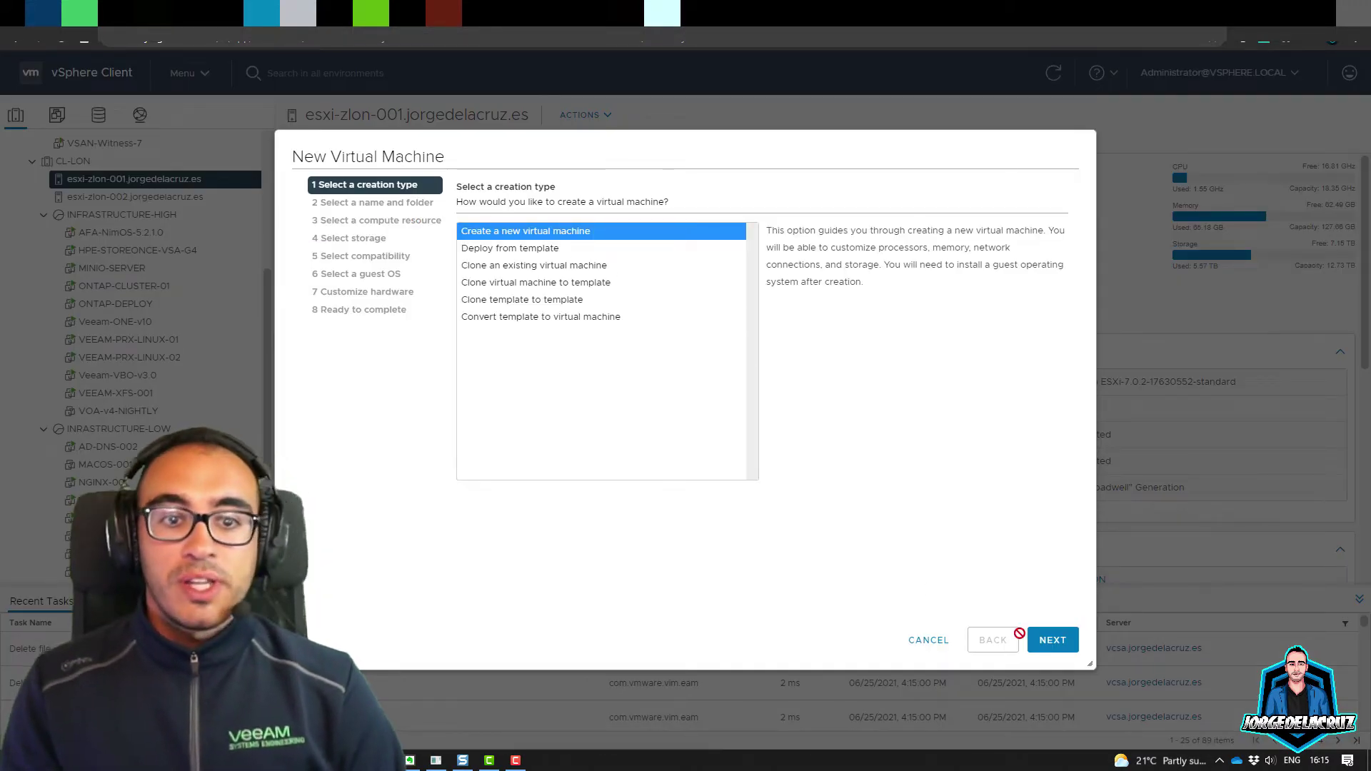
pyautogui.click(1045, 642)
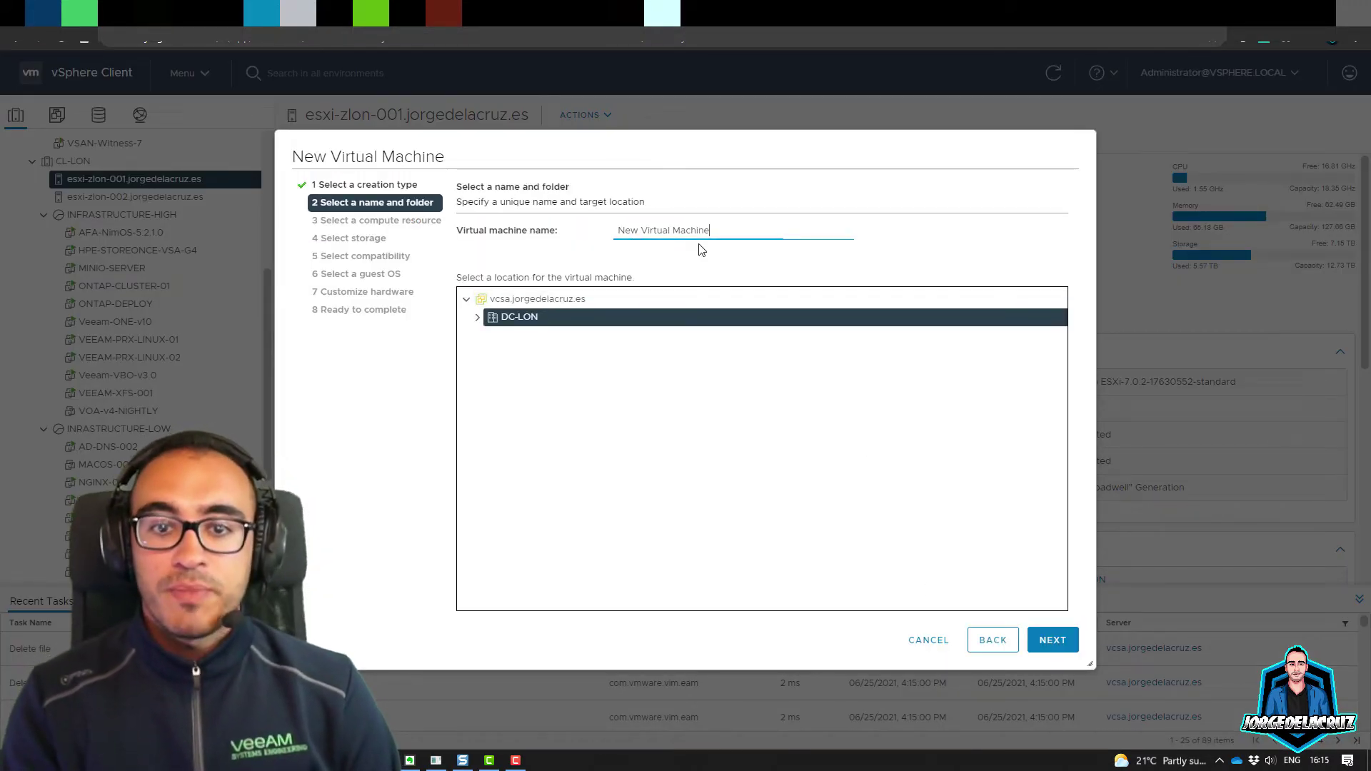
# Step: Name the VM OVIRT-NODE and place it in the NESTED folder under DC-LON
pyautogui.moveTo(723, 230); pyautogui.dragTo(555, 230)
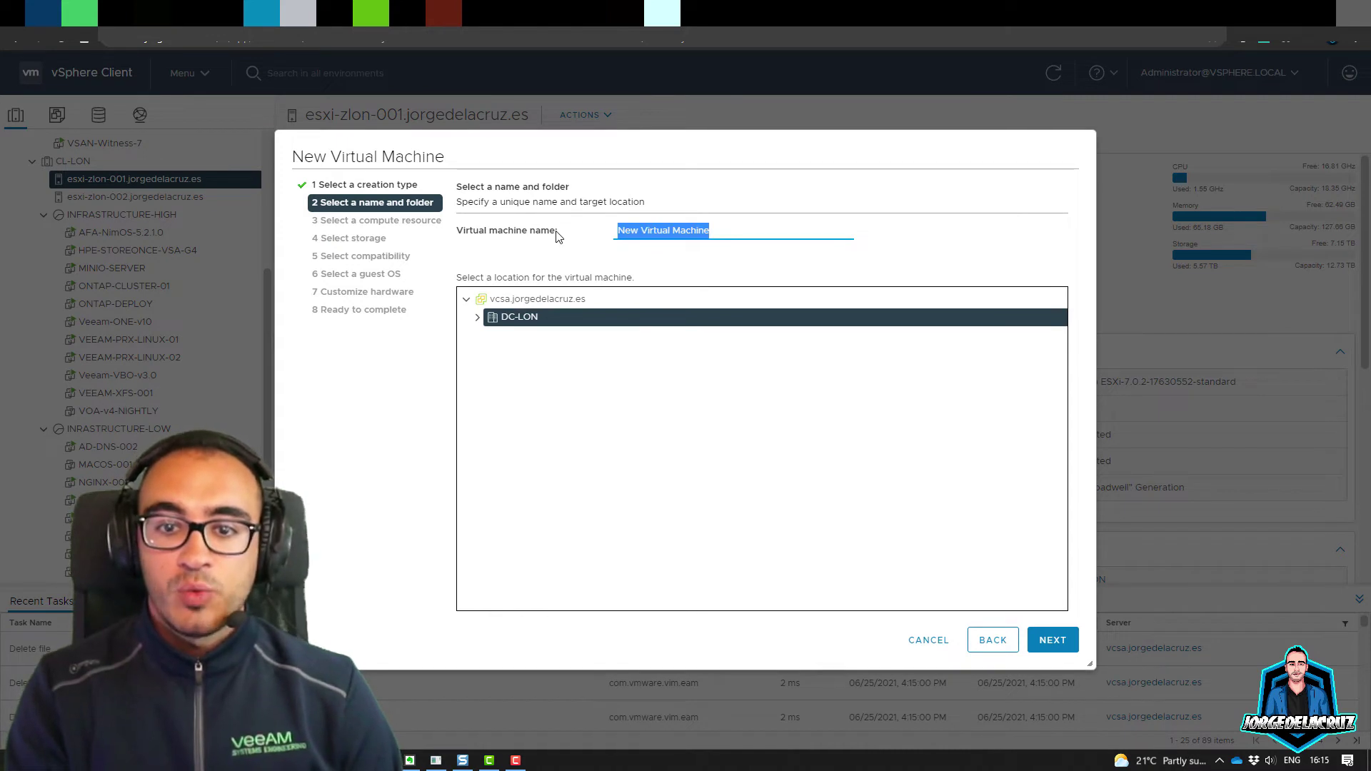
pyautogui.write('OVIRT-NODE')
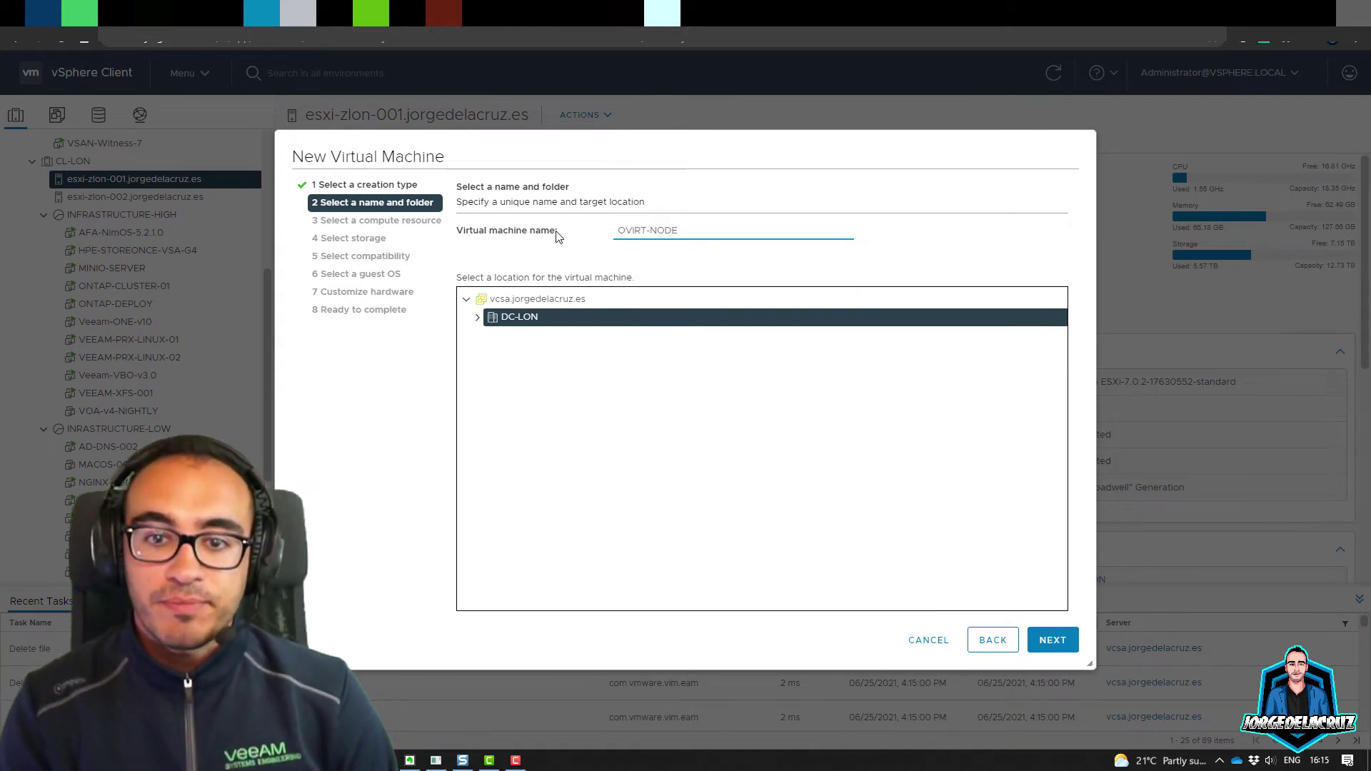
pyautogui.click(478, 317)
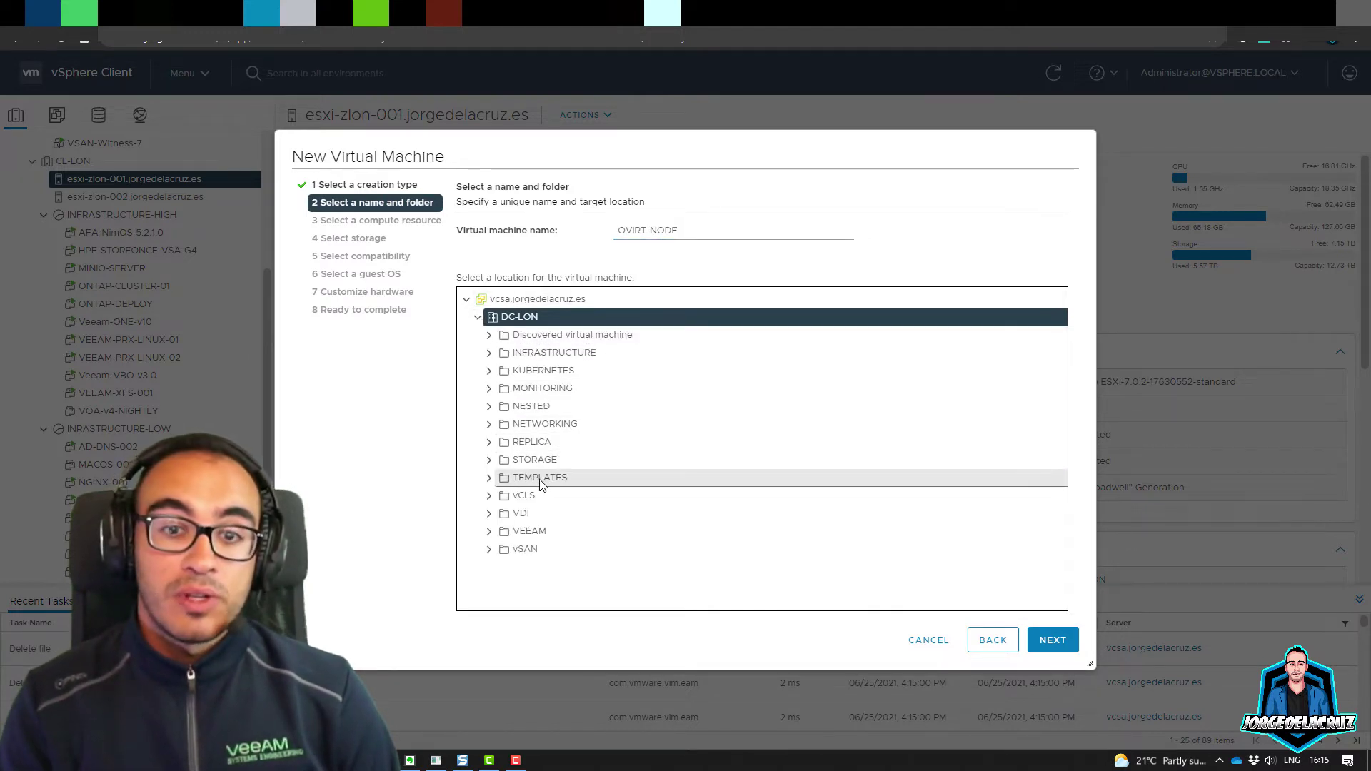
pyautogui.click(532, 406)
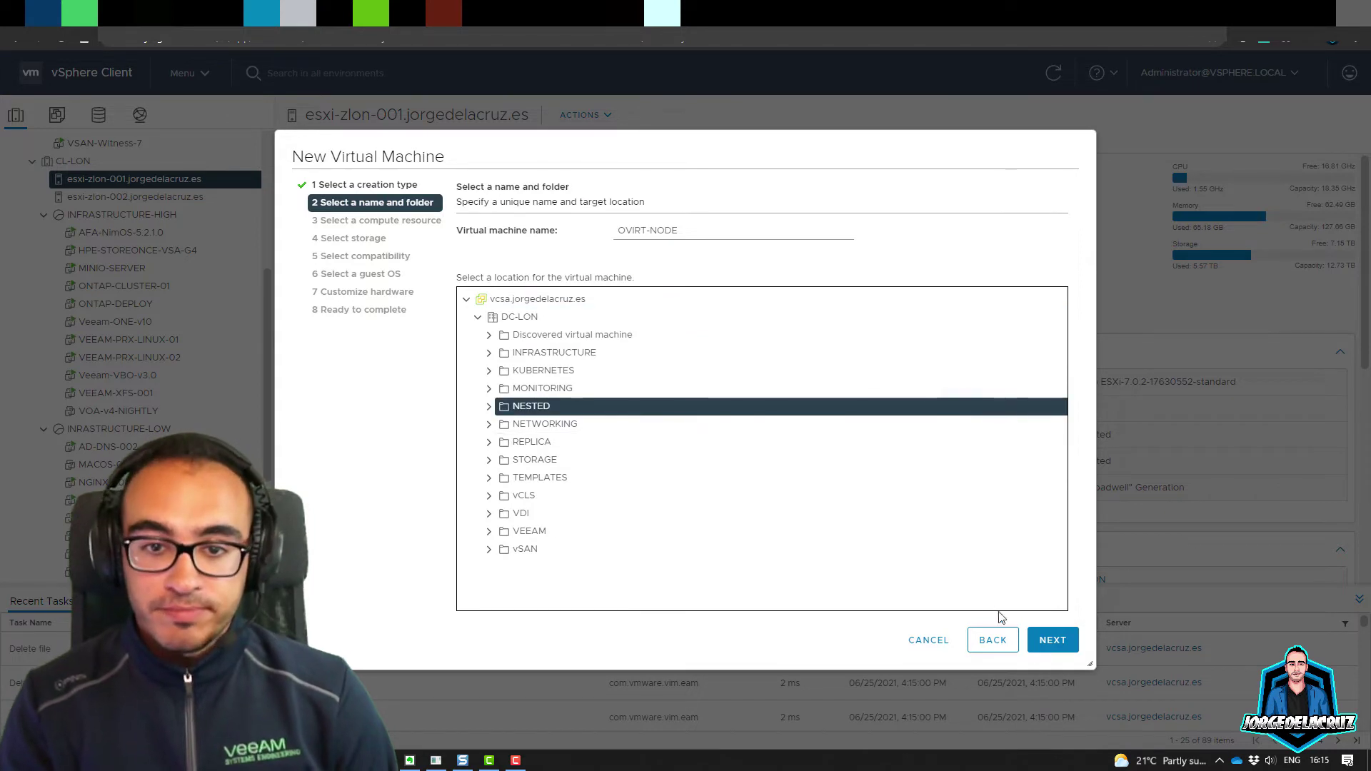
pyautogui.click(1044, 641)
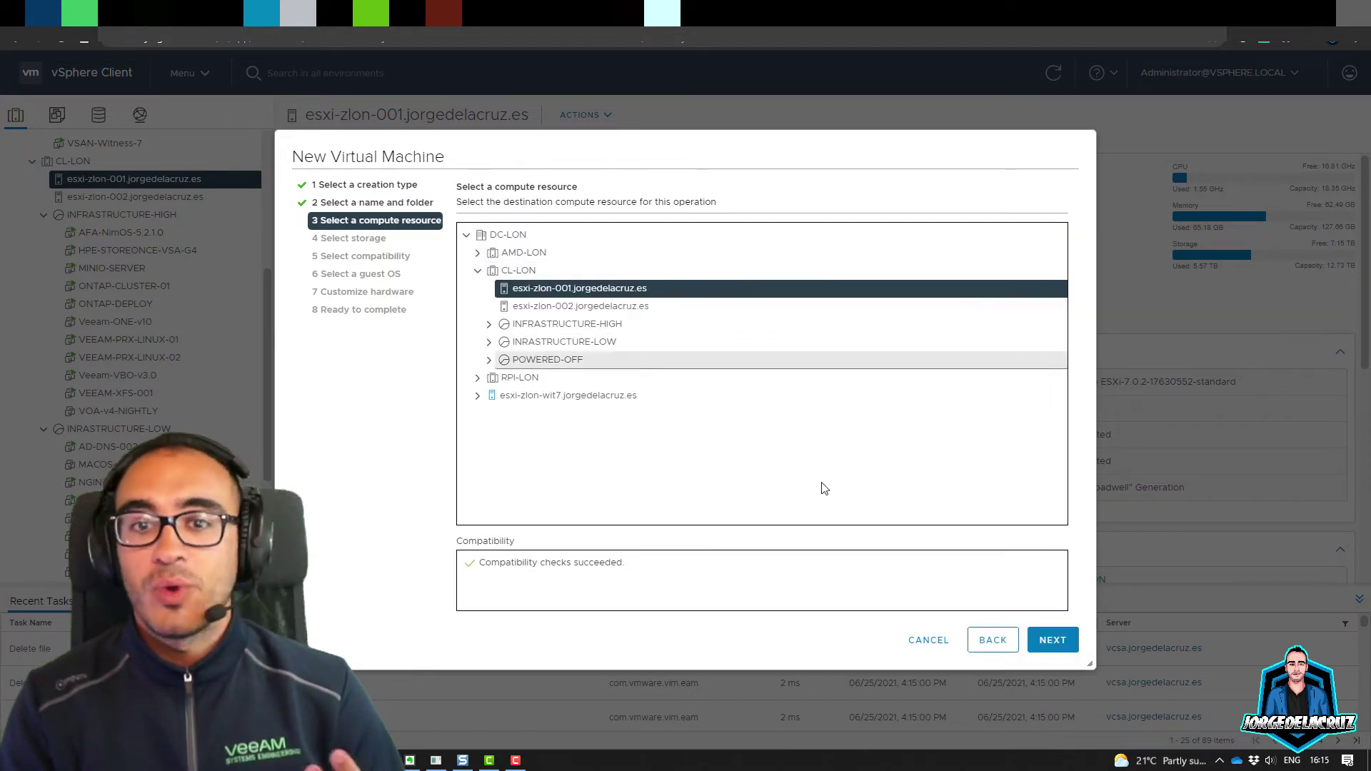
# Step: Keep esxi-zlon-001 as compute resource and store the VM on ZINT-ESXi-NVME-01
pyautogui.click(1033, 639)
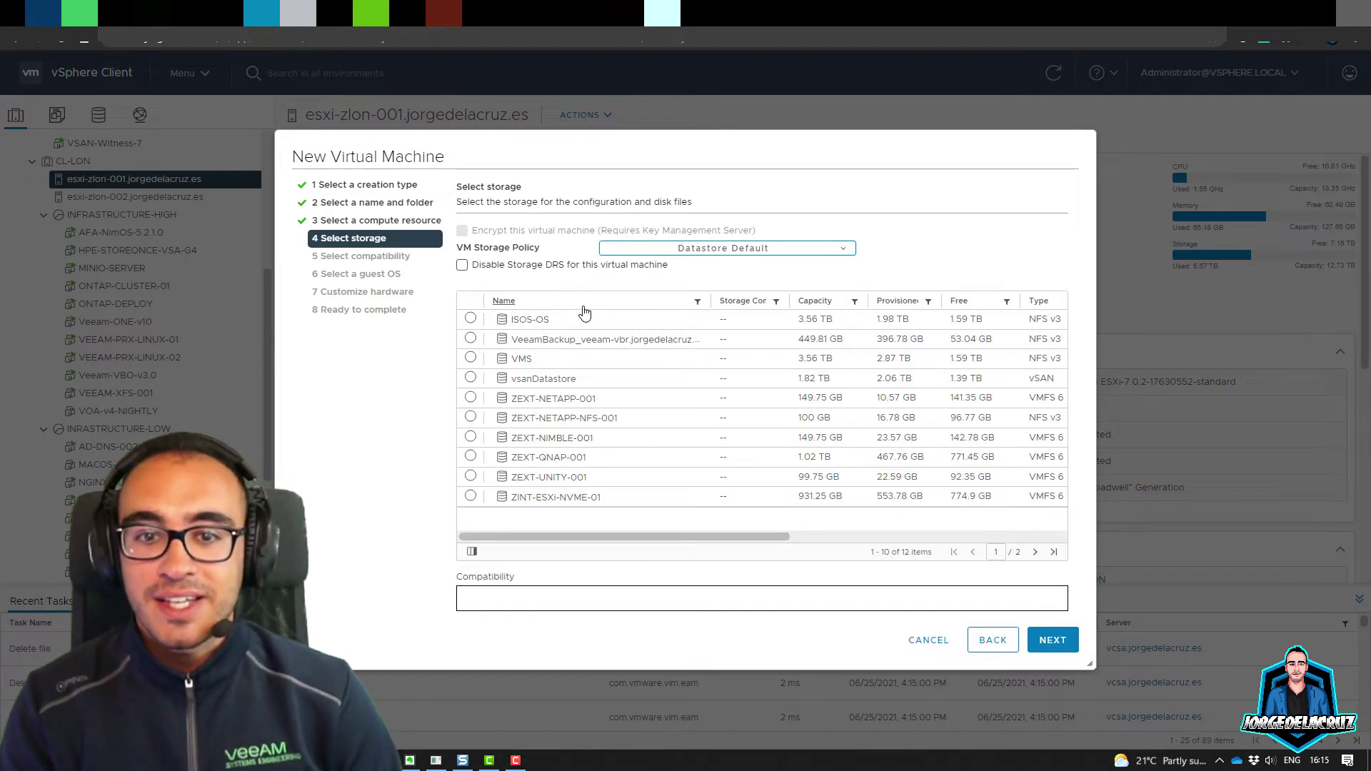
pyautogui.click(565, 380)
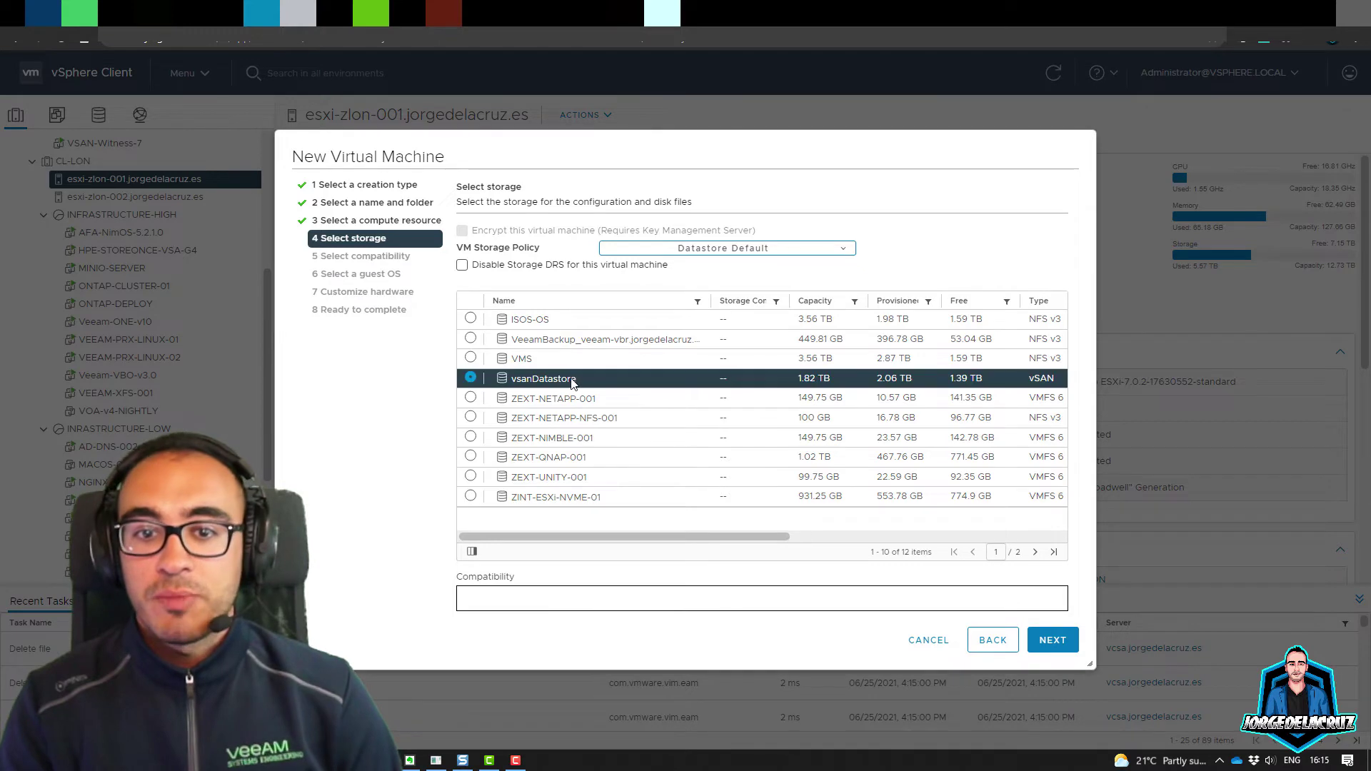
pyautogui.click(584, 500)
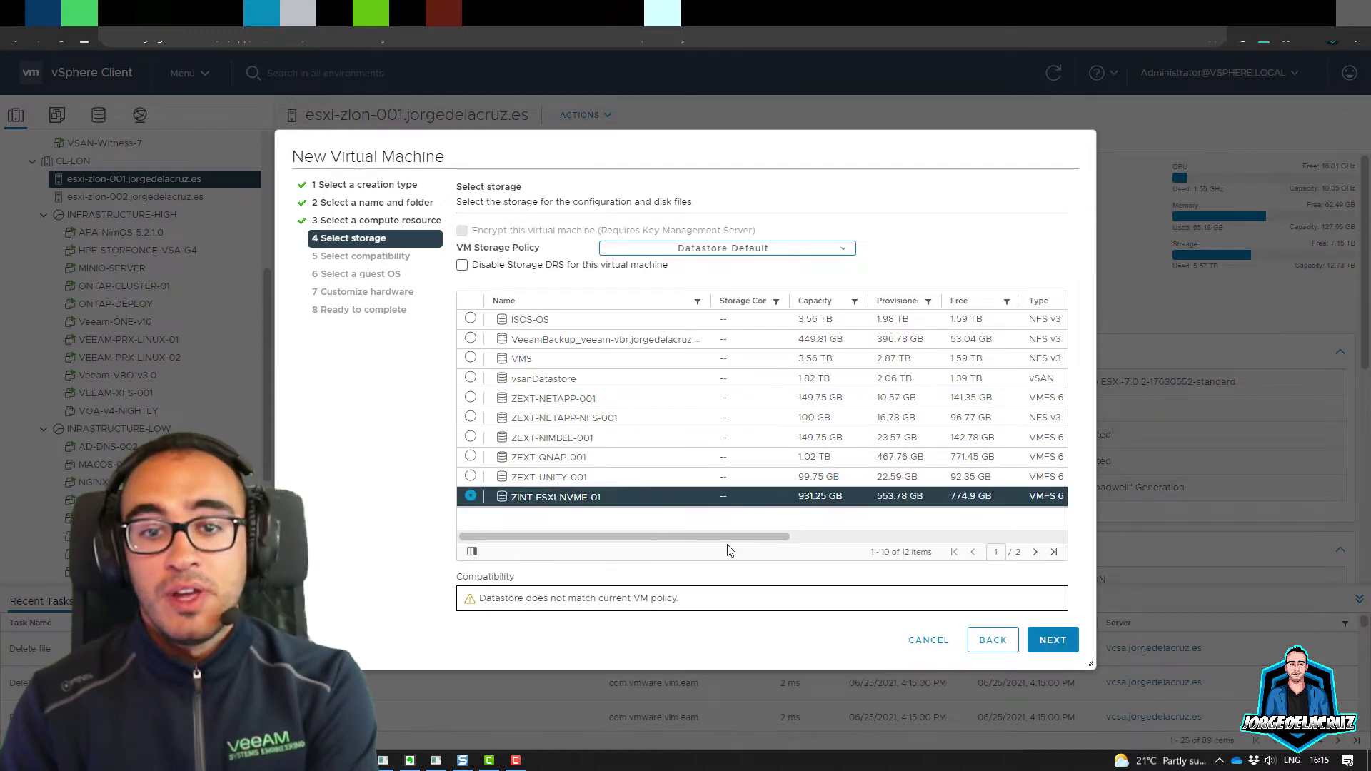
pyautogui.click(1044, 640)
# Step: Keep ESXi 7.0 U2 compatibility and set the guest OS to Linux, Red Hat Enterprise Linux 8 (64-bit)
pyautogui.click(596, 256)
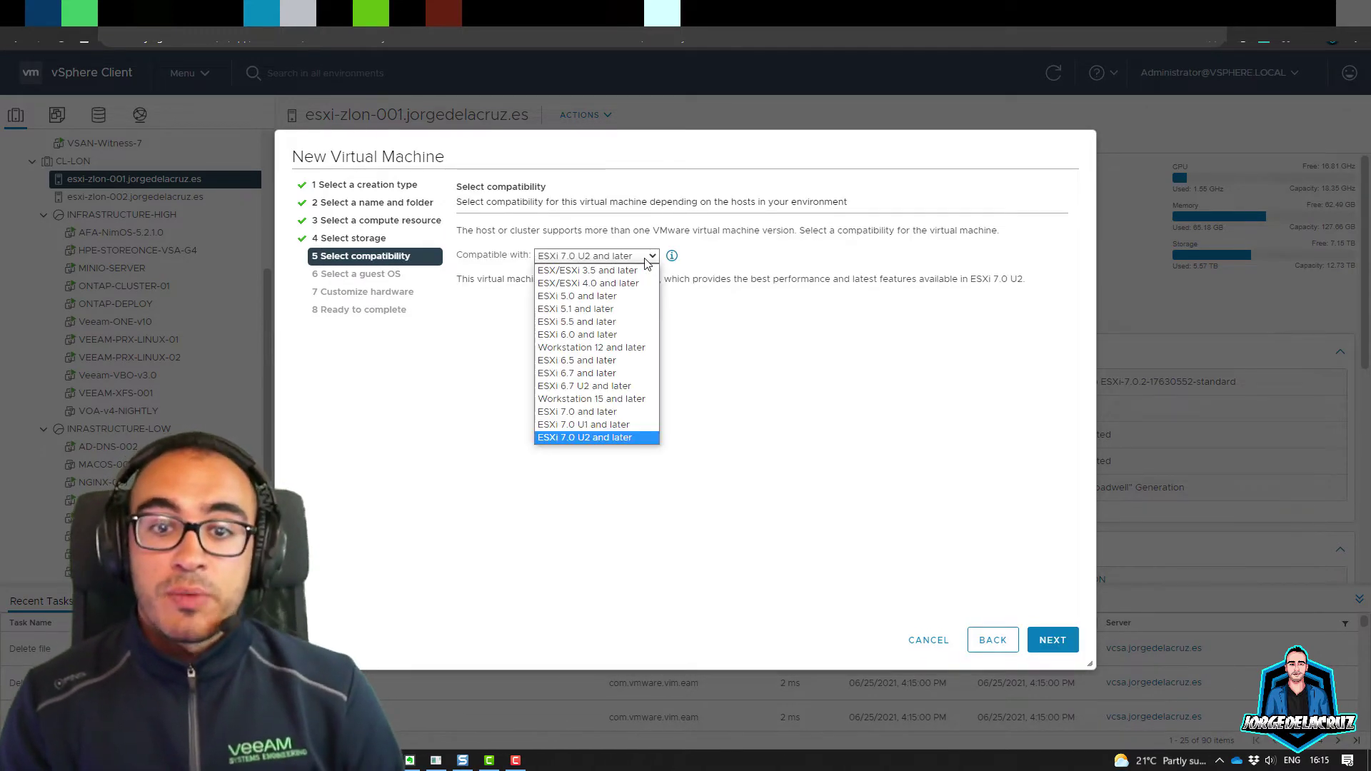
pyautogui.click(600, 437)
pyautogui.click(1052, 639)
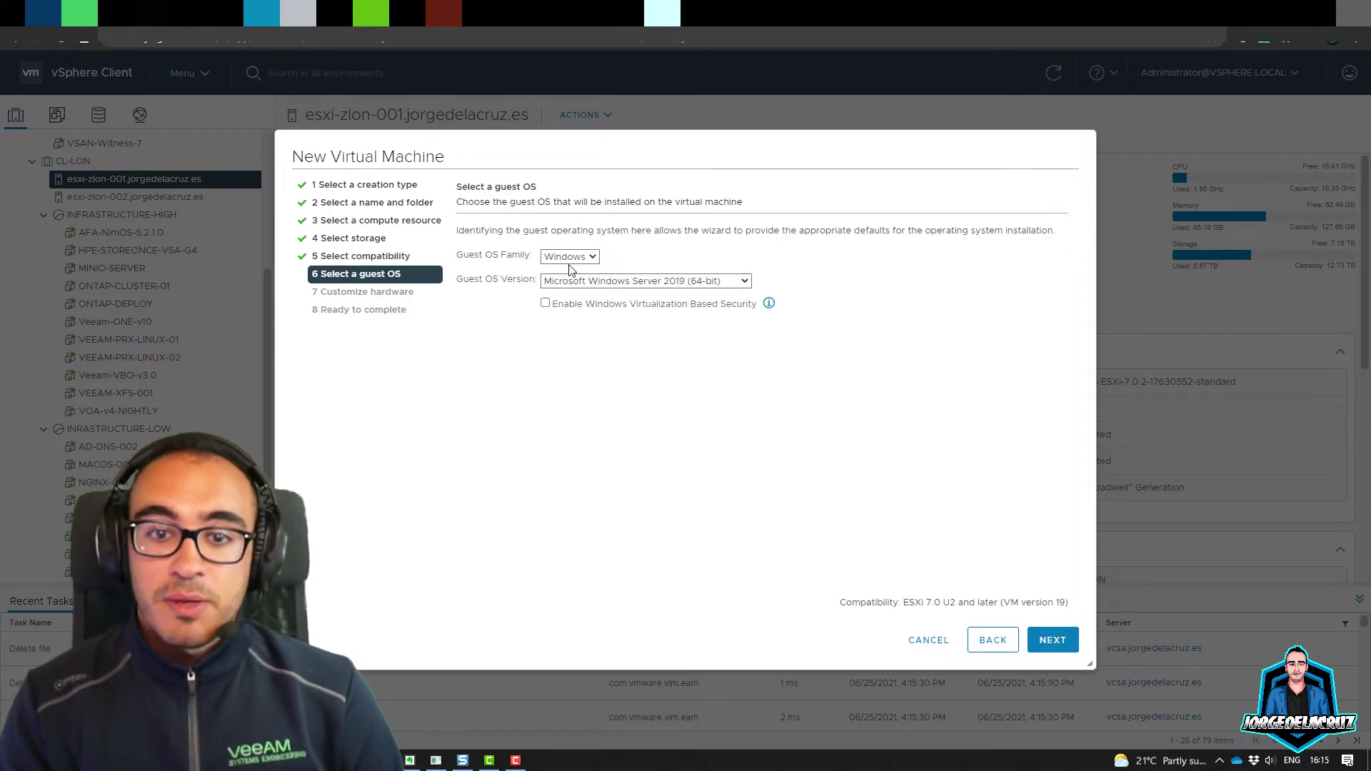
pyautogui.press('Down')
pyautogui.click(583, 282)
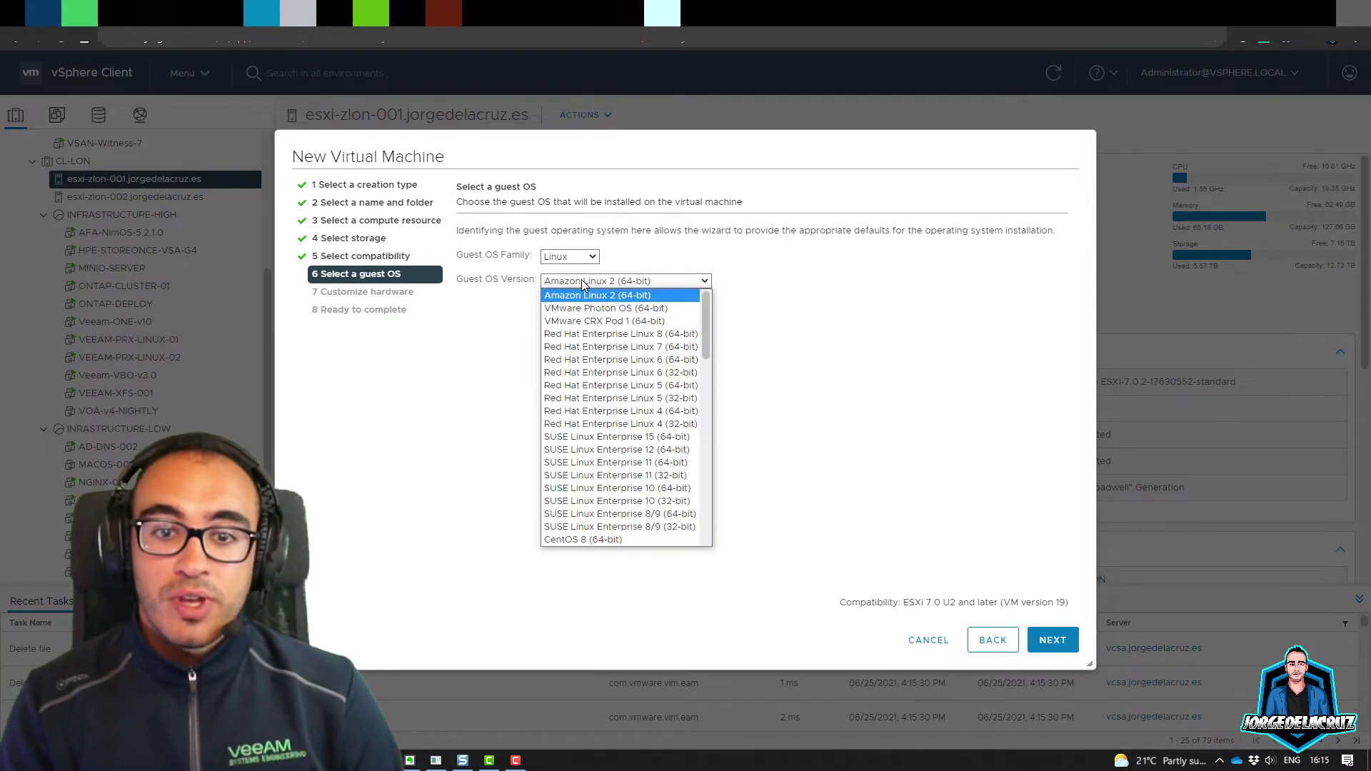
pyautogui.click(680, 334)
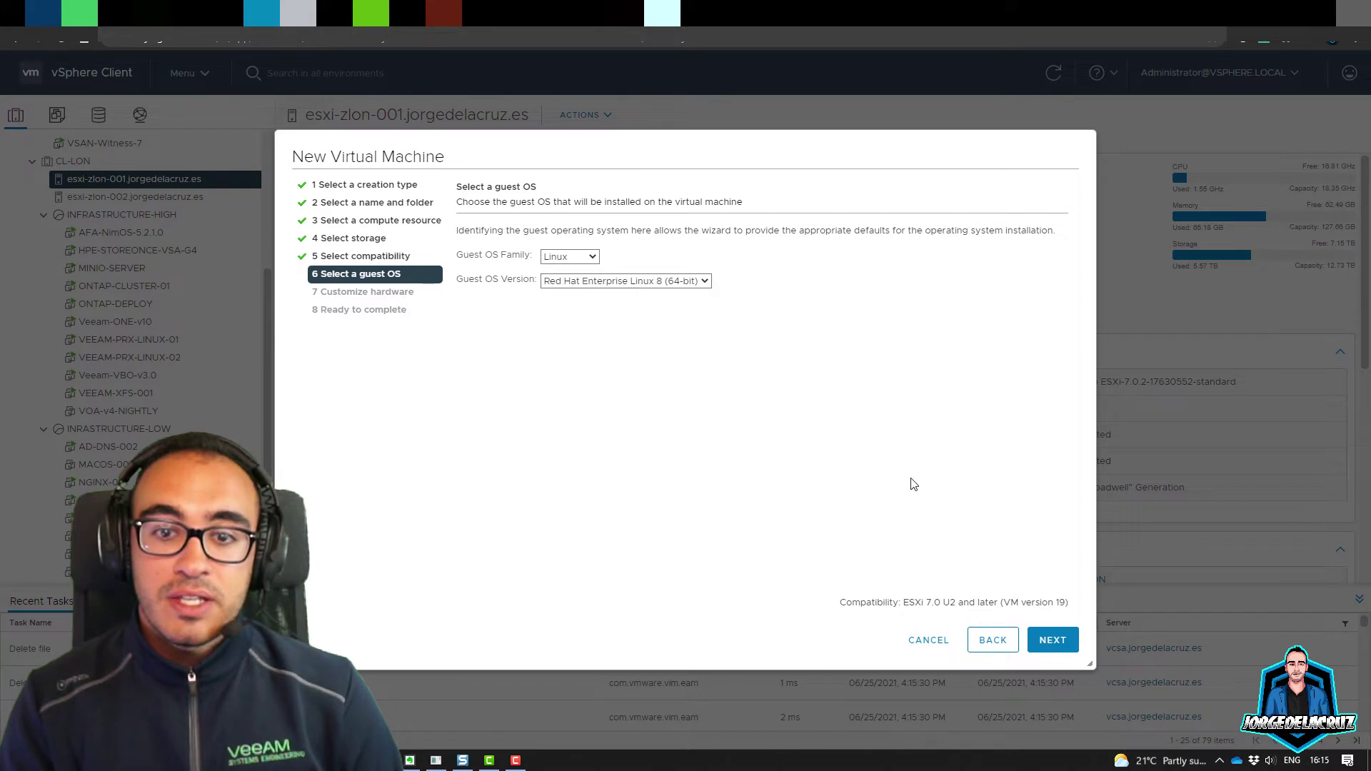
pyautogui.click(1052, 640)
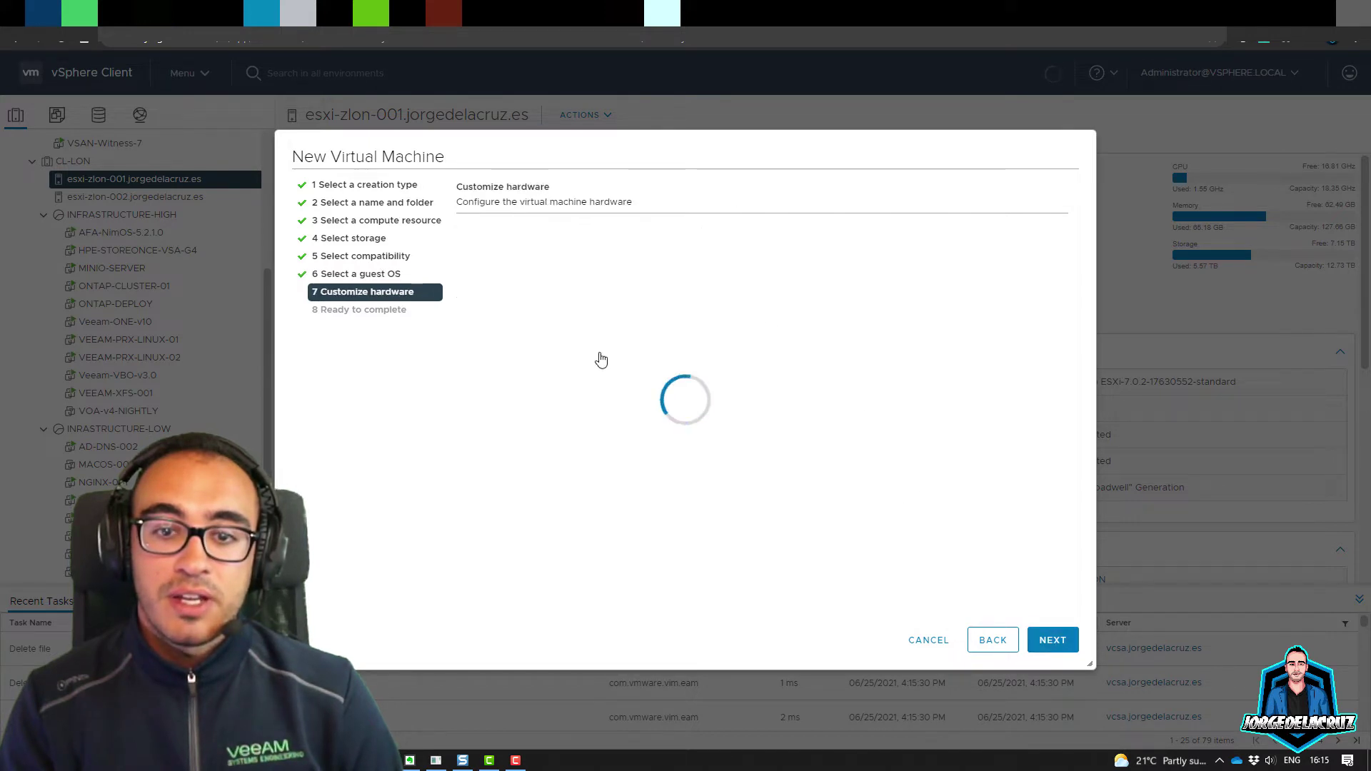
# Step: Give the VM 8 CPUs with all 8 cores in a single socket
pyautogui.click(735, 291)
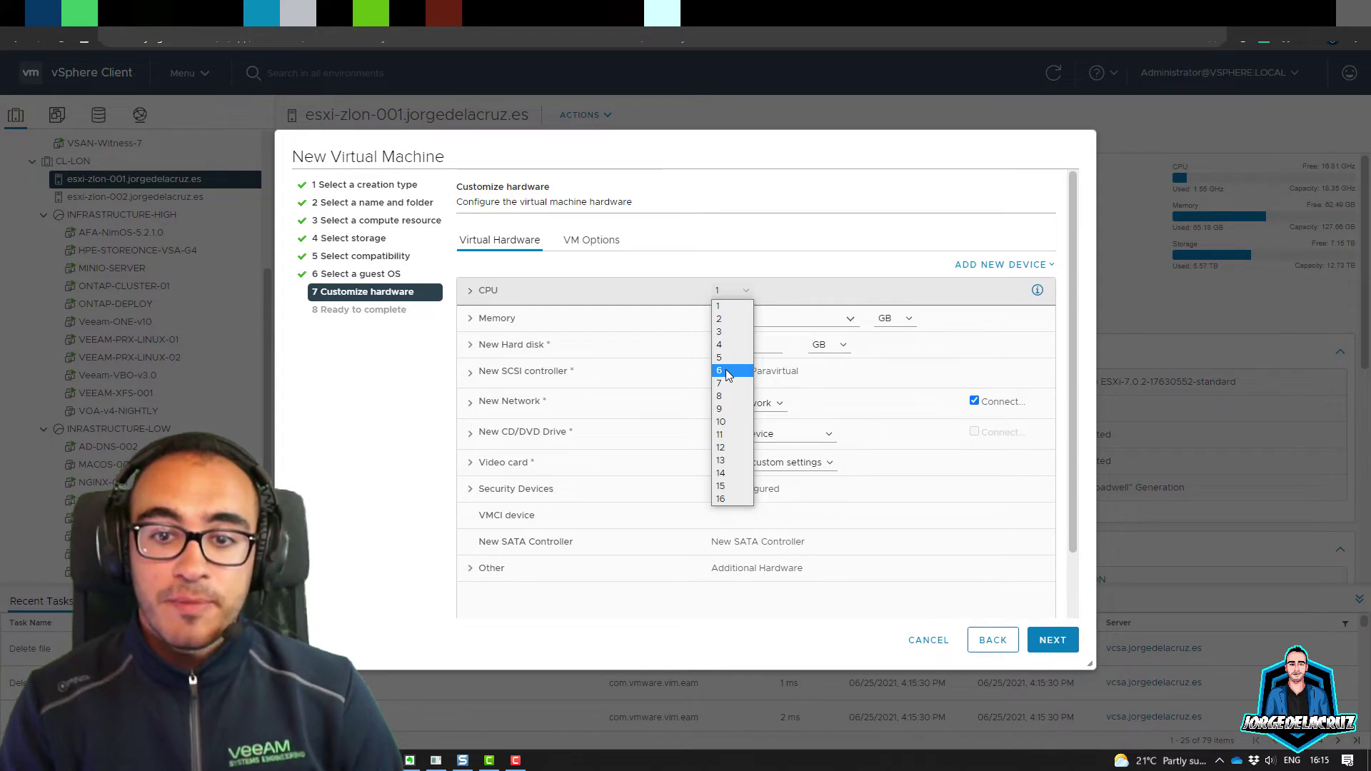
pyautogui.click(728, 373)
pyautogui.click(732, 293)
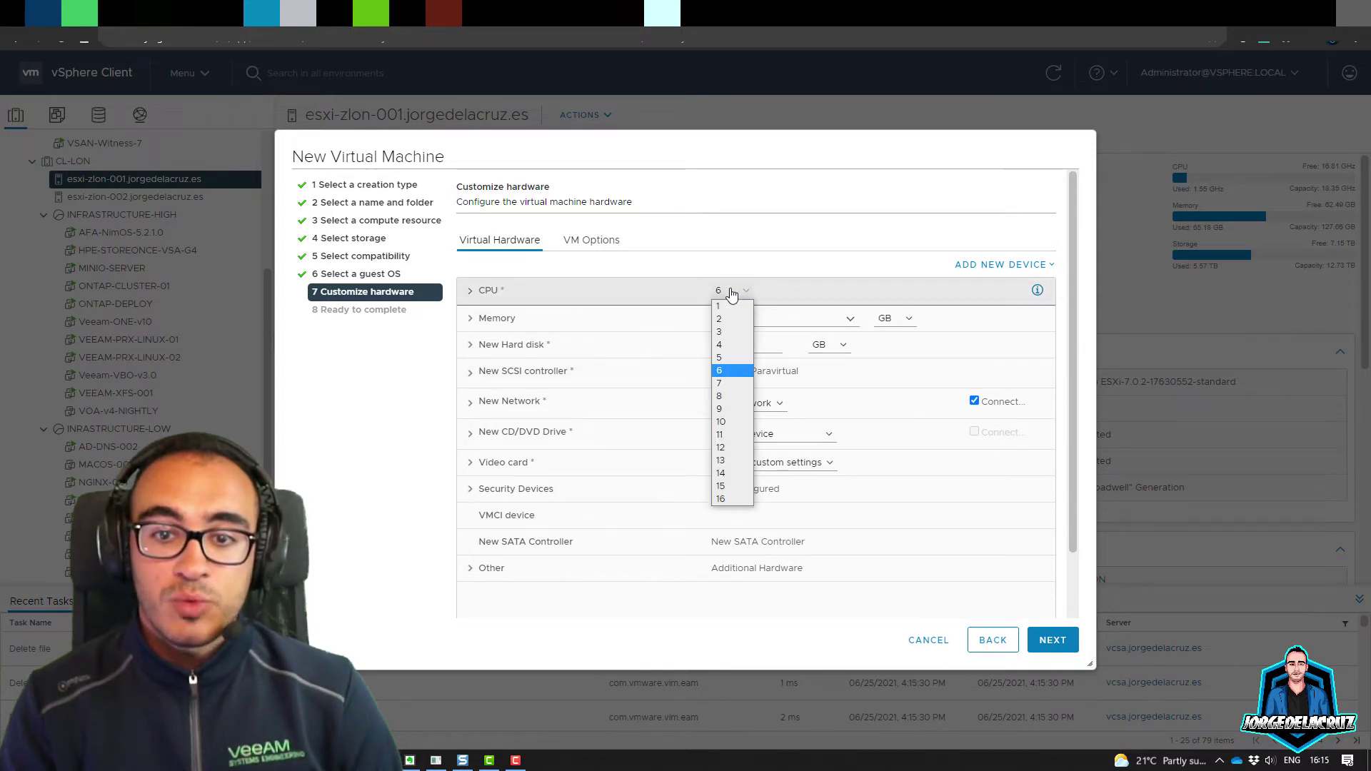
pyautogui.click(732, 397)
pyautogui.click(513, 293)
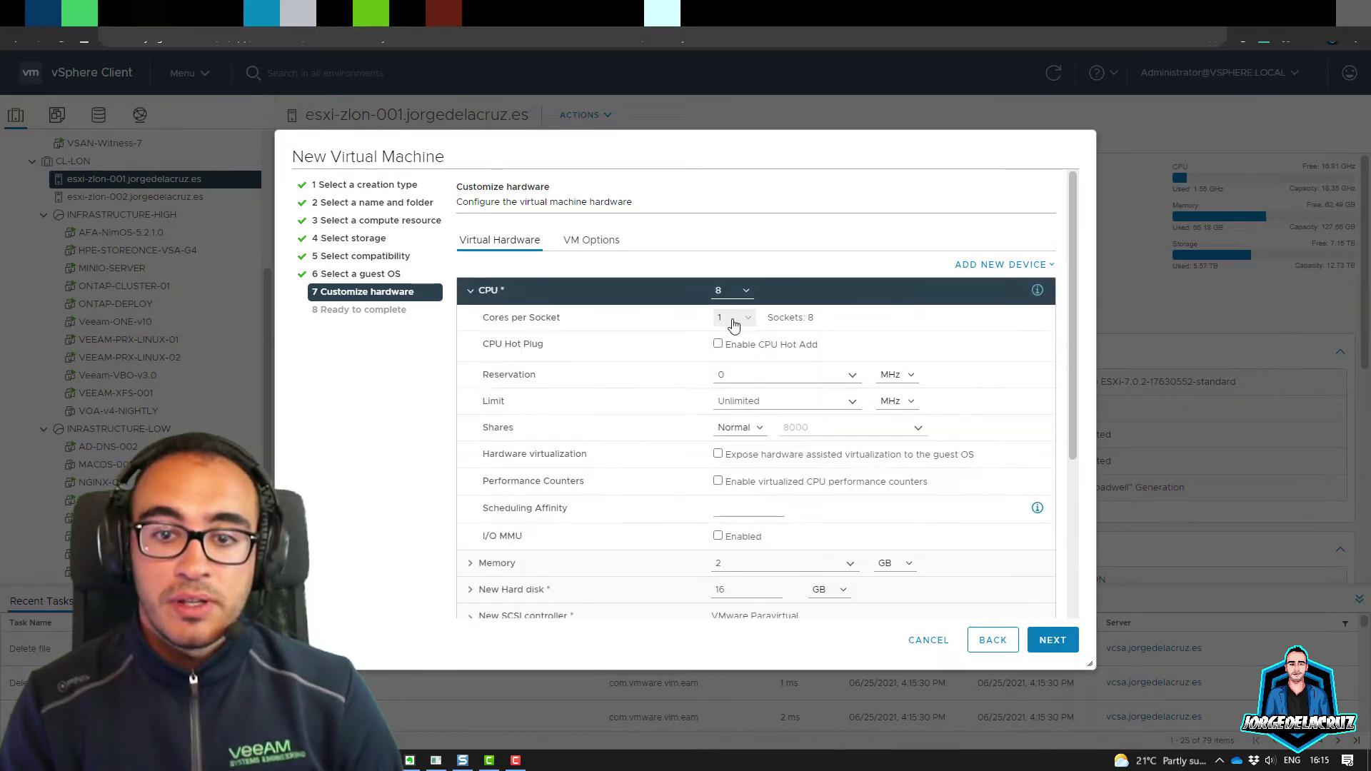
pyautogui.click(734, 318)
pyautogui.click(732, 377)
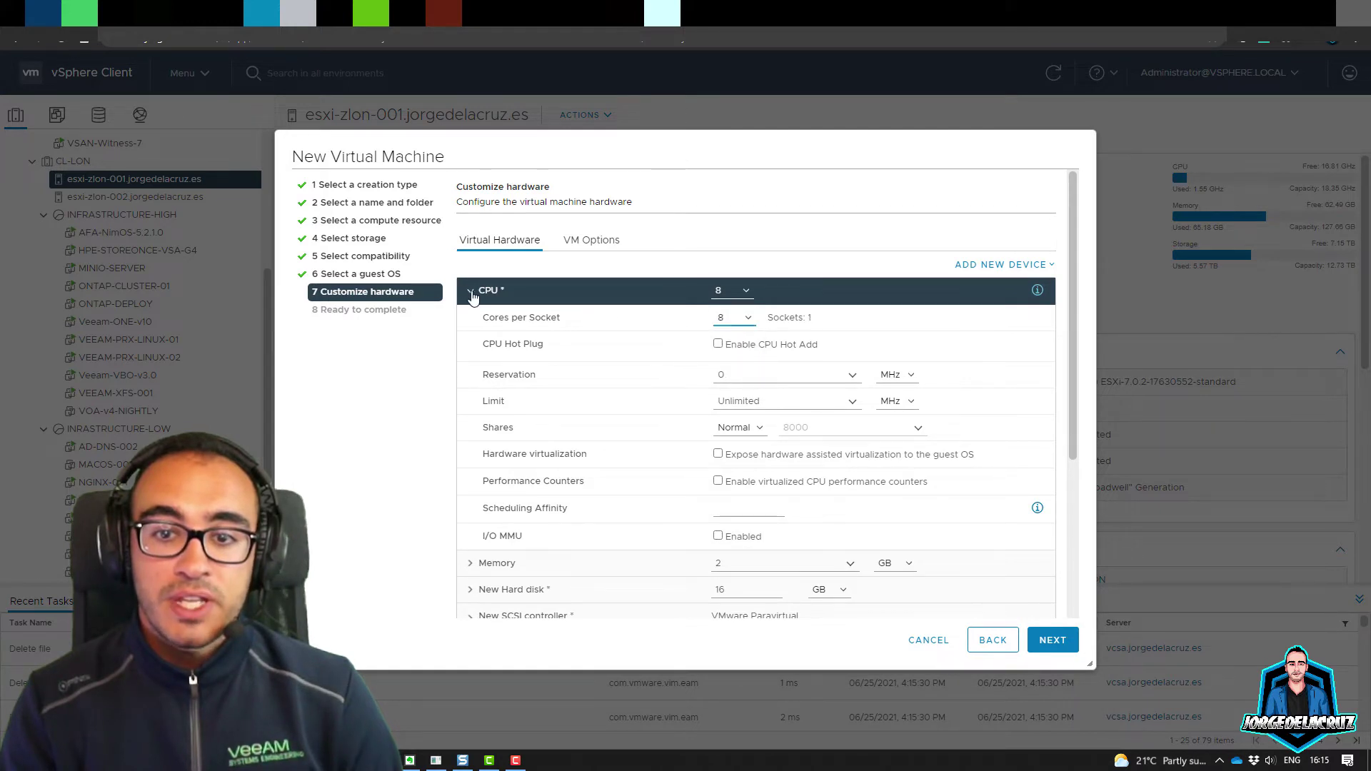
pyautogui.click(471, 291)
# Step: Set the VM's memory to 16 GB
pyautogui.click(717, 318)
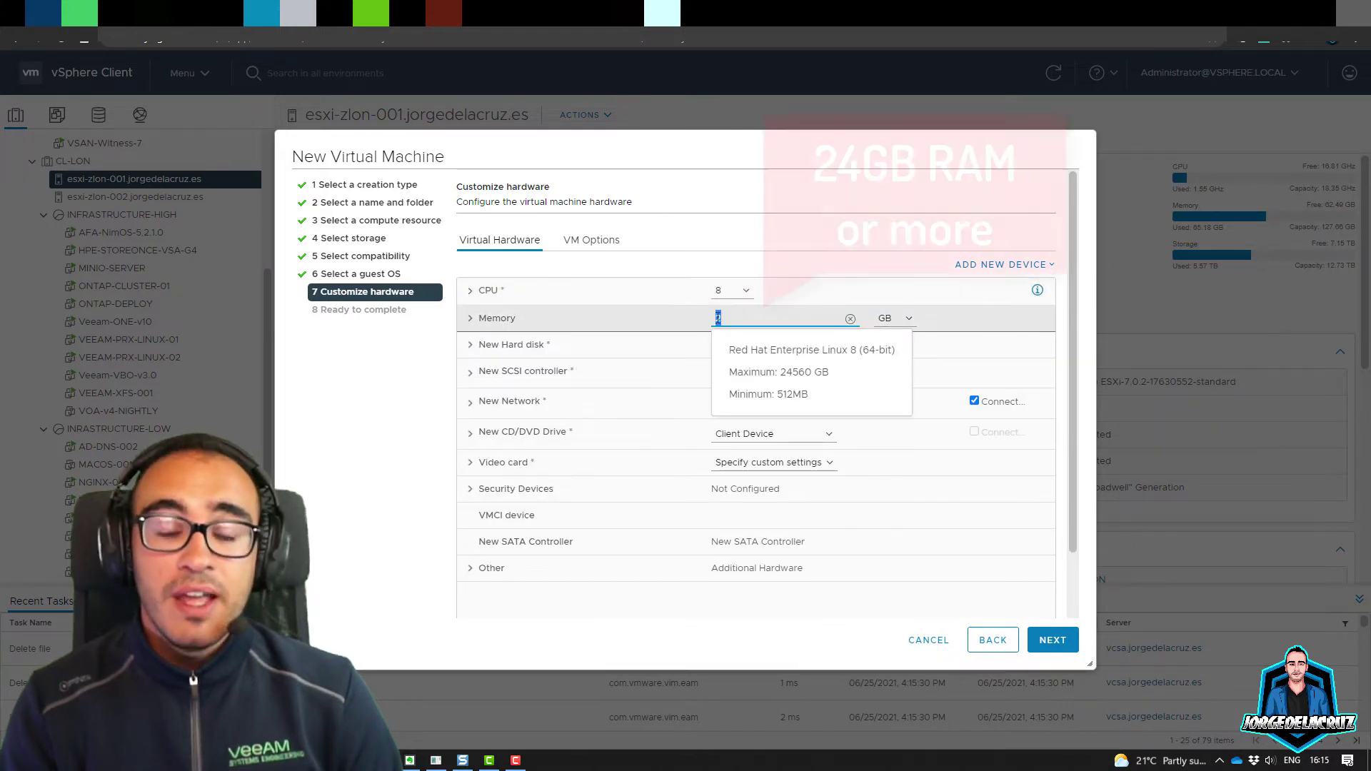
pyautogui.write('12')
pyautogui.click(705, 321)
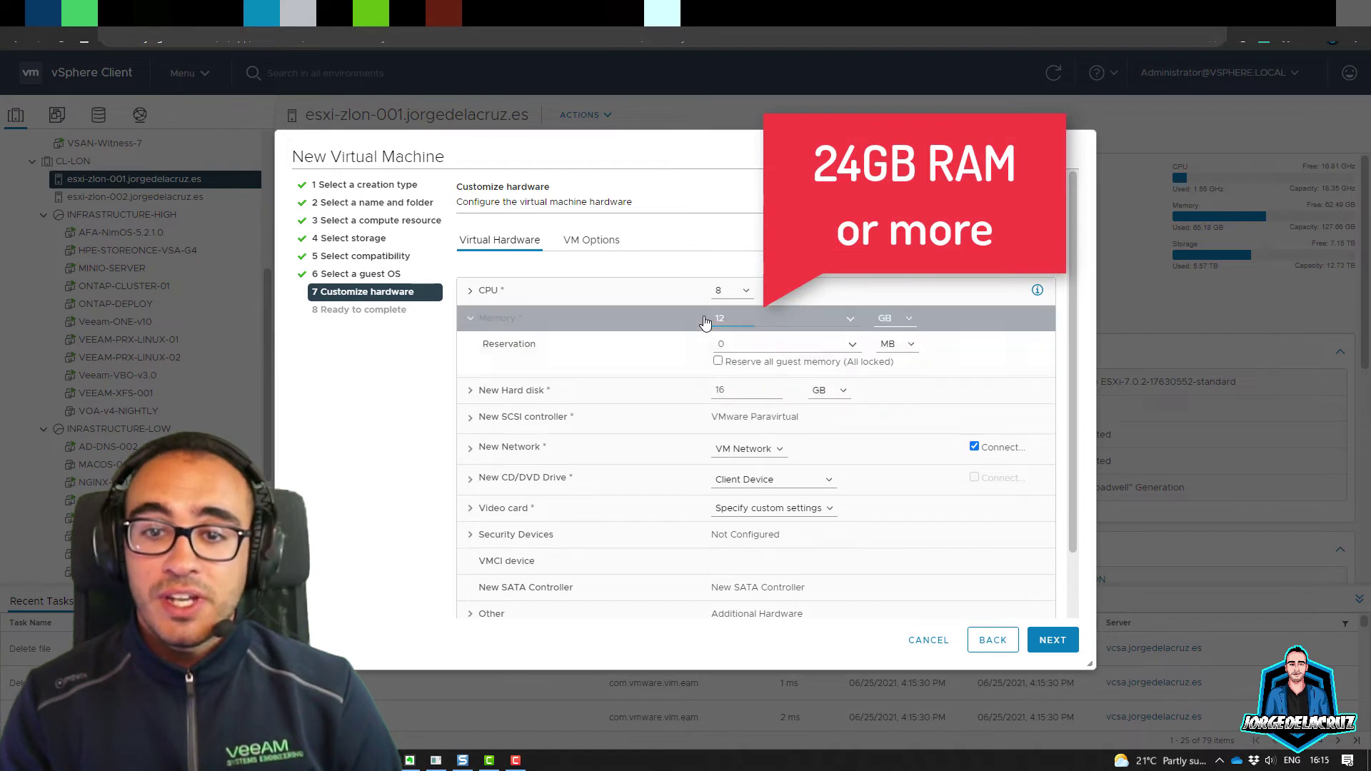
pyautogui.click(736, 319)
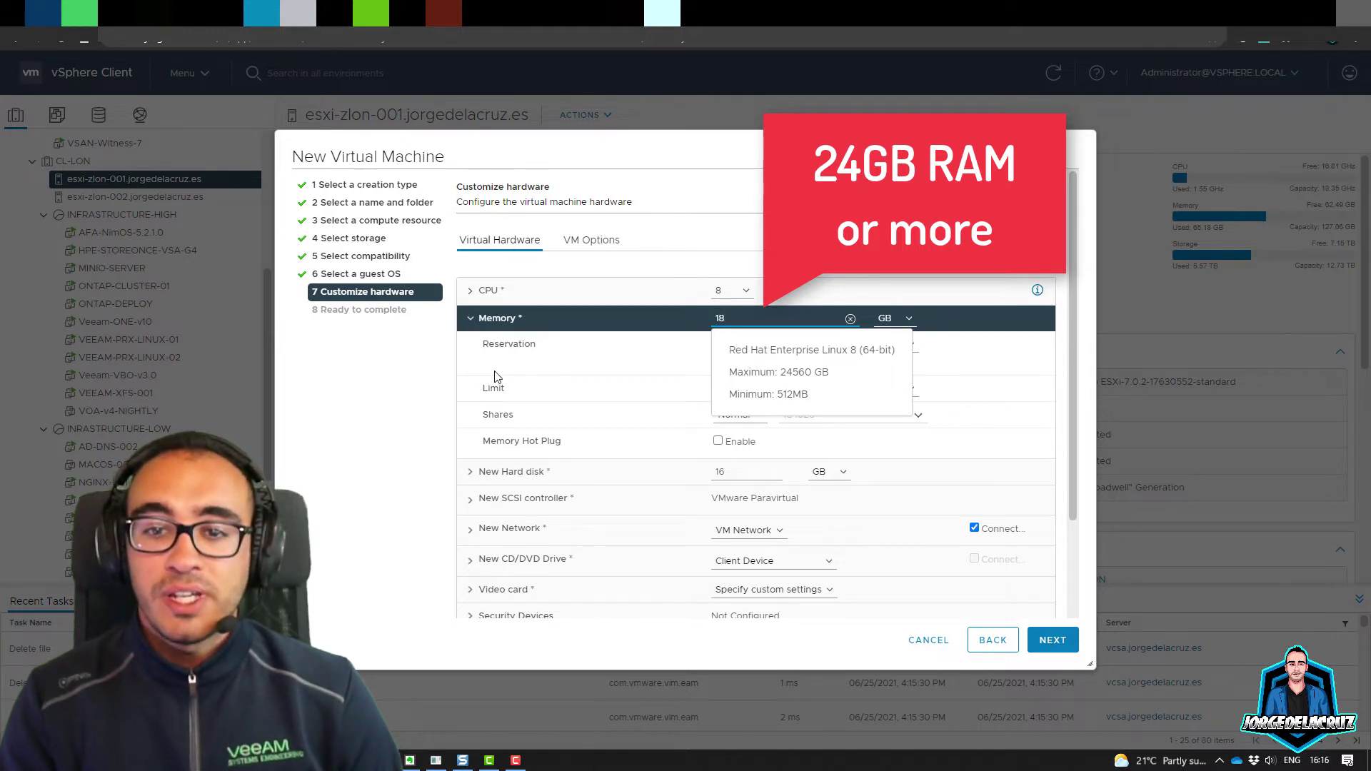
pyautogui.click(691, 318)
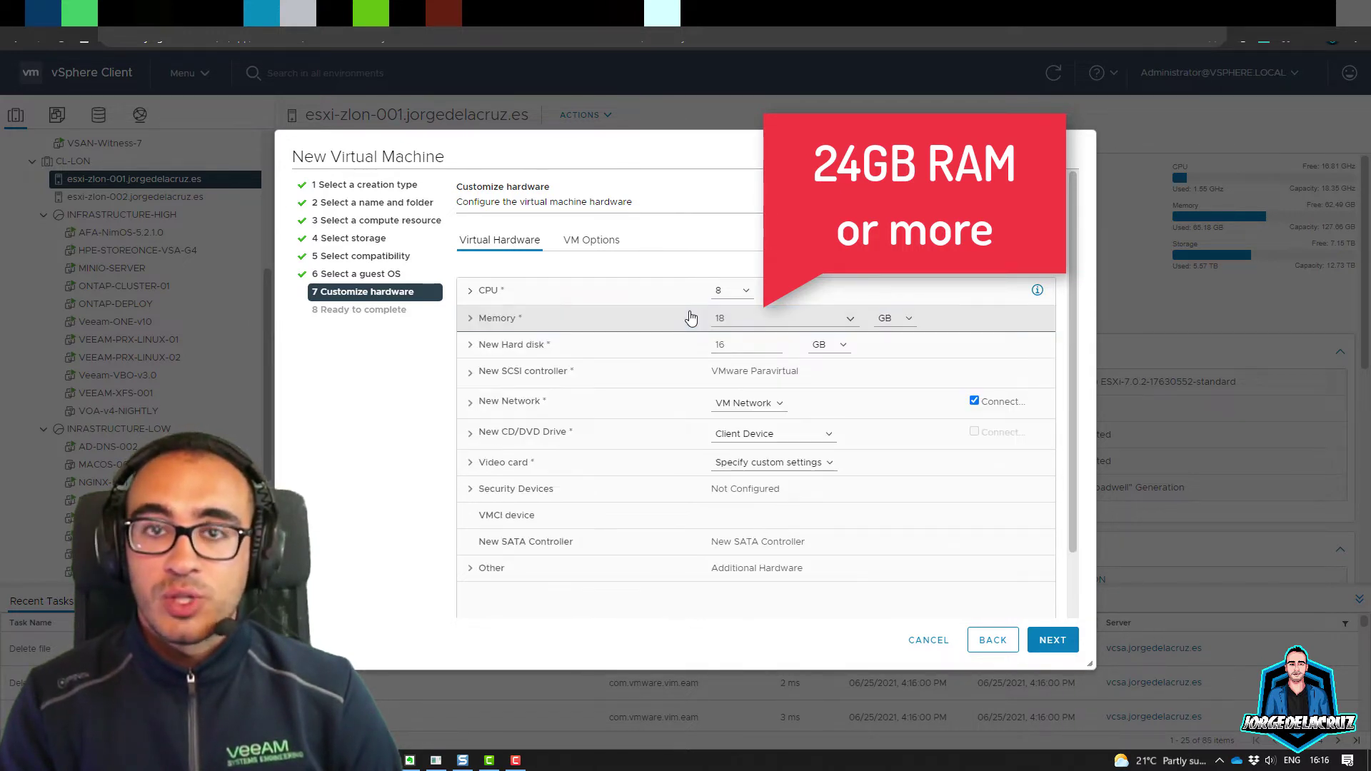
pyautogui.click(723, 321)
pyautogui.doubleClick(728, 319)
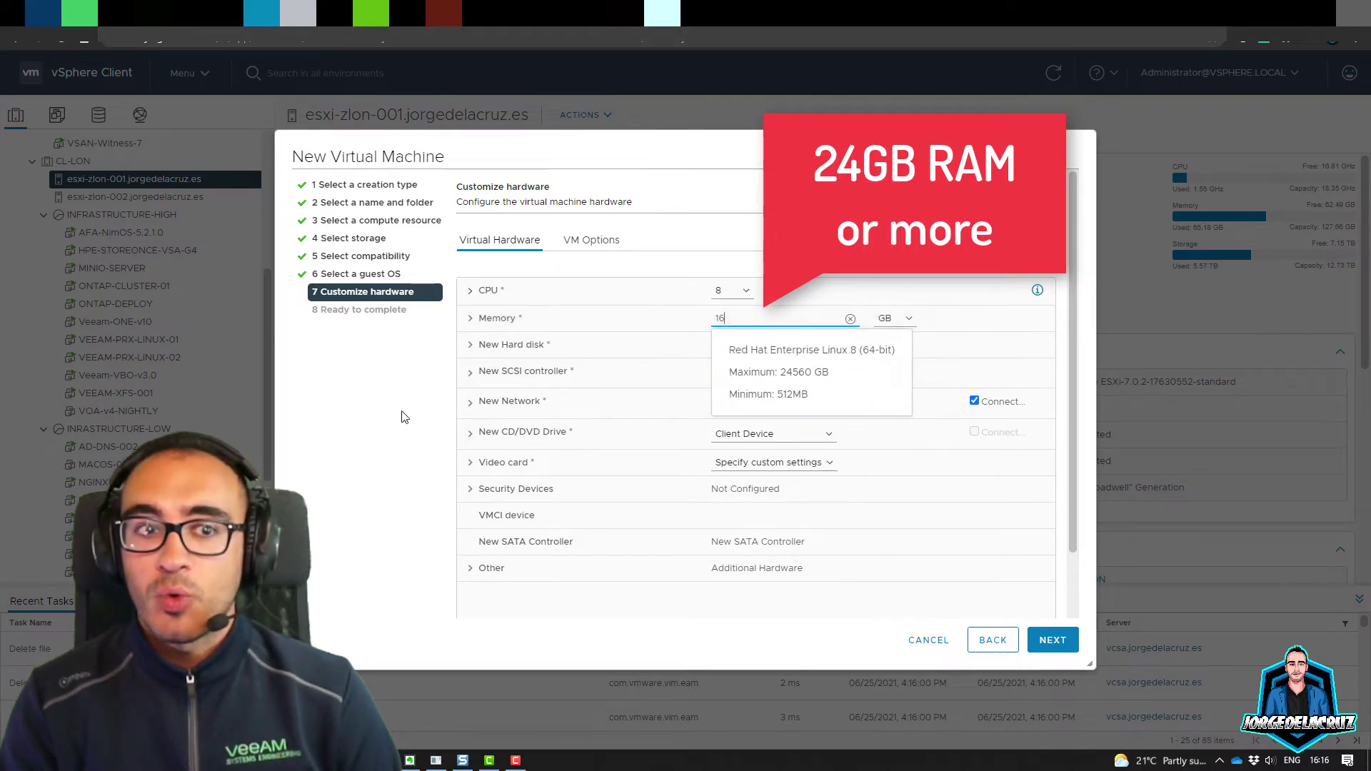
pyautogui.click(721, 343)
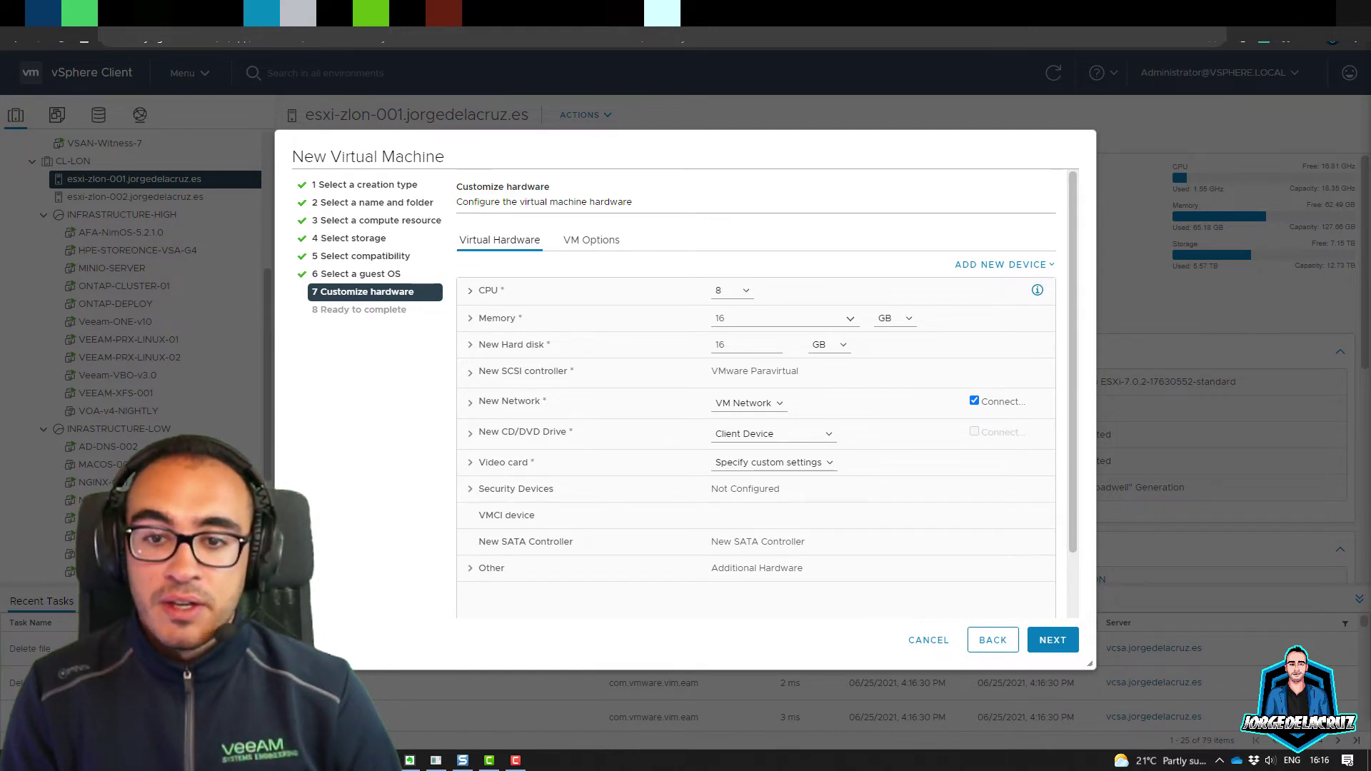
# Step: Make the new hard disk 100 GB and thin provisioned
pyautogui.doubleClick(720, 345)
pyautogui.click(691, 348)
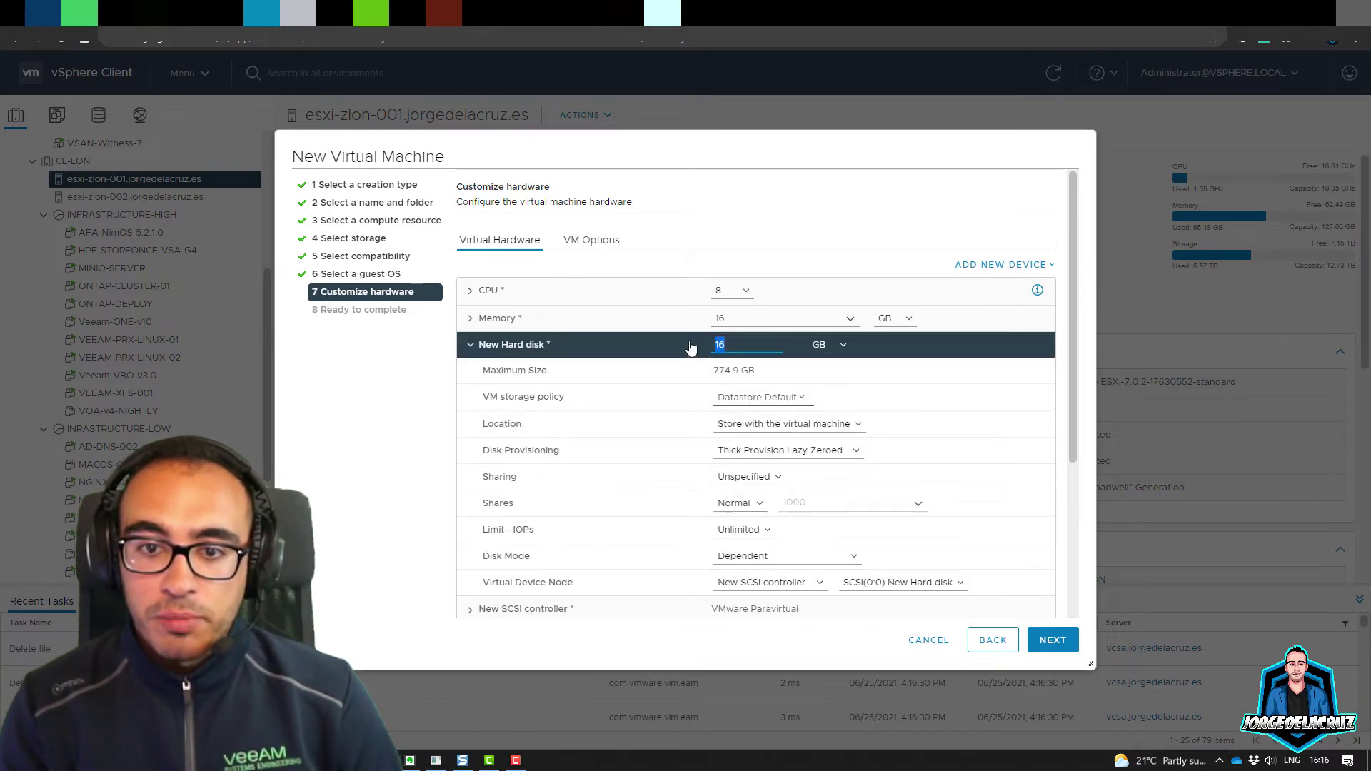
pyautogui.click(775, 451)
pyautogui.click(746, 484)
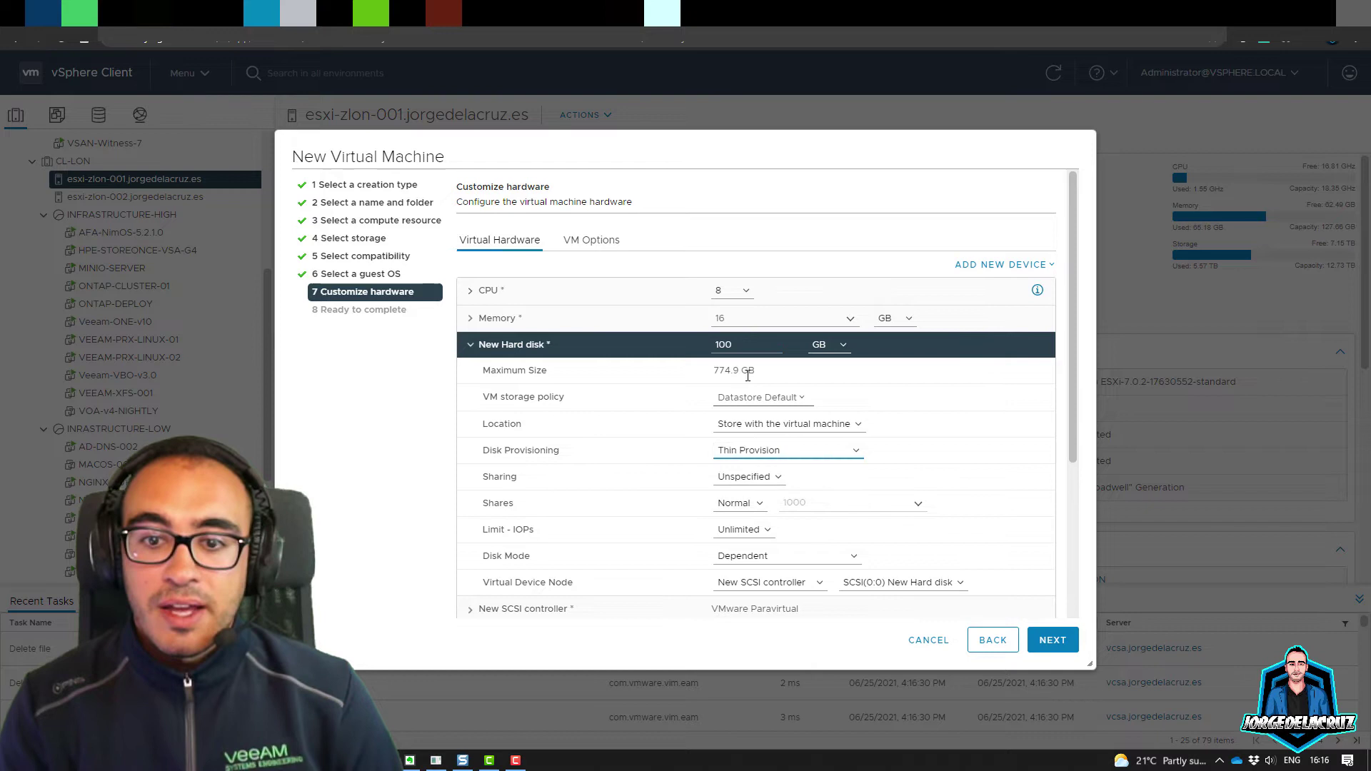
pyautogui.click(496, 350)
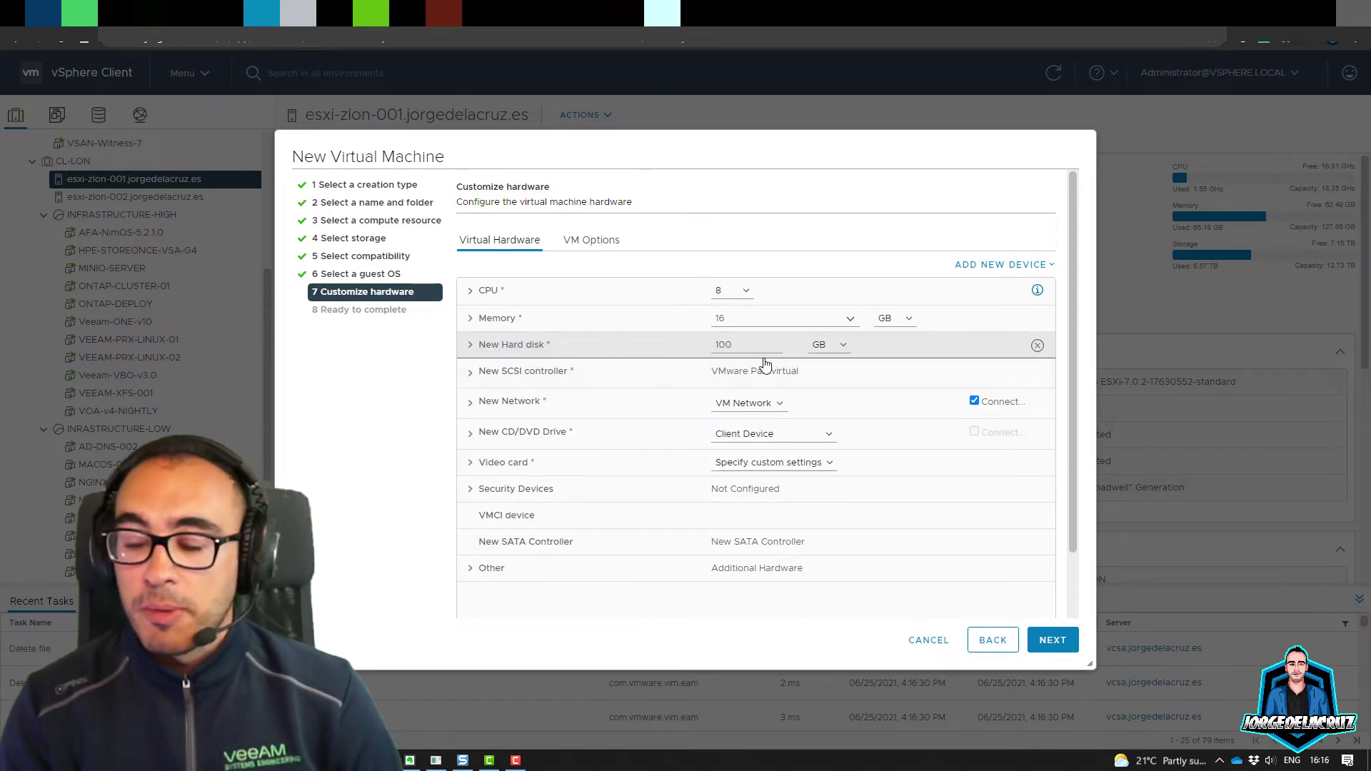
# Step: Connect the network adapter to the DPortGroup-VM network
pyautogui.click(757, 405)
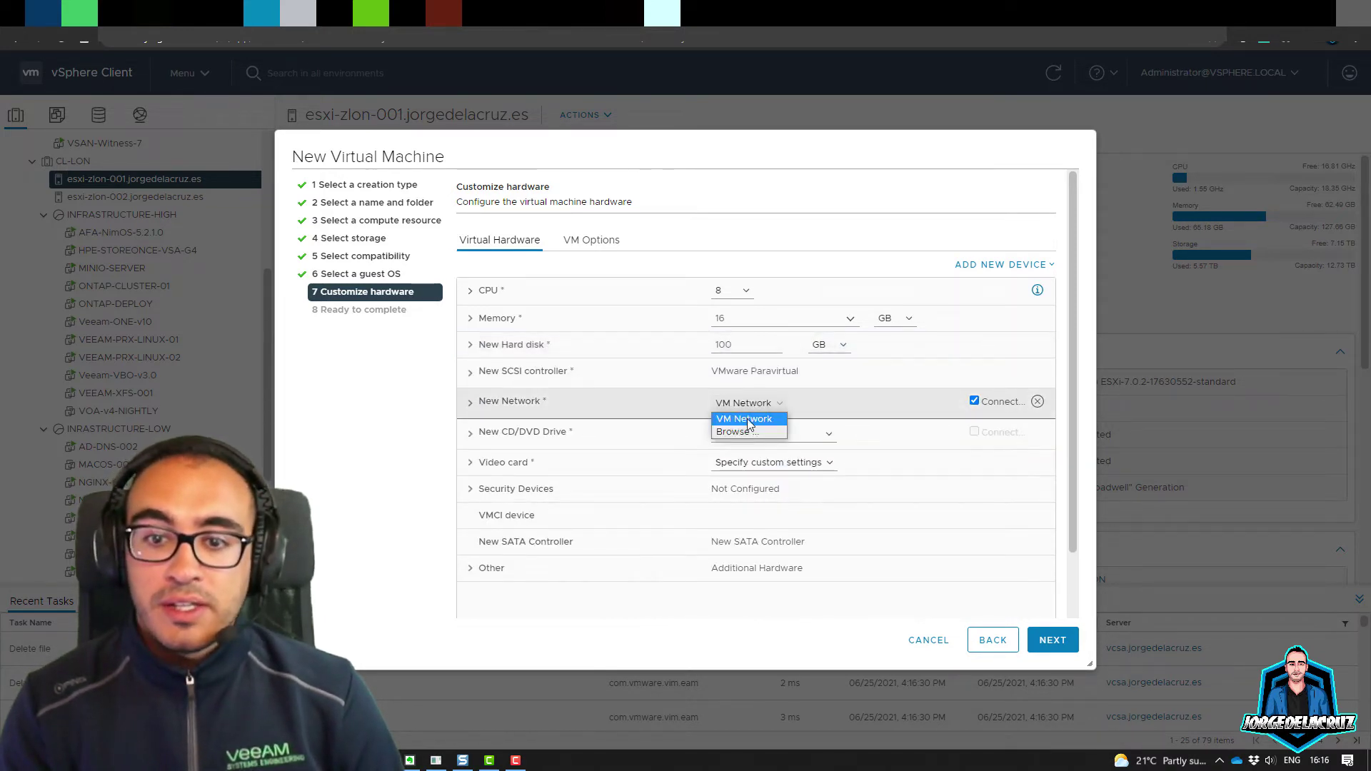
pyautogui.click(743, 432)
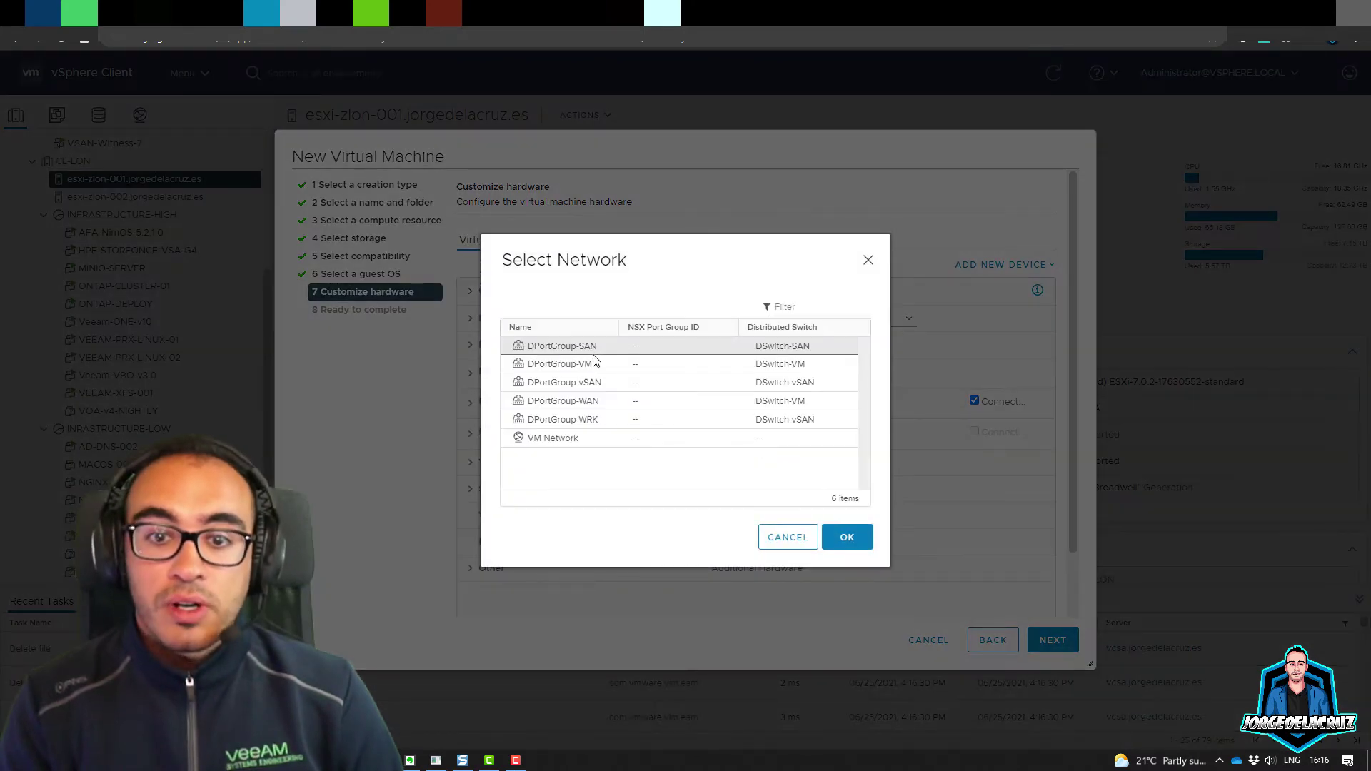
pyautogui.click(600, 364)
pyautogui.click(847, 535)
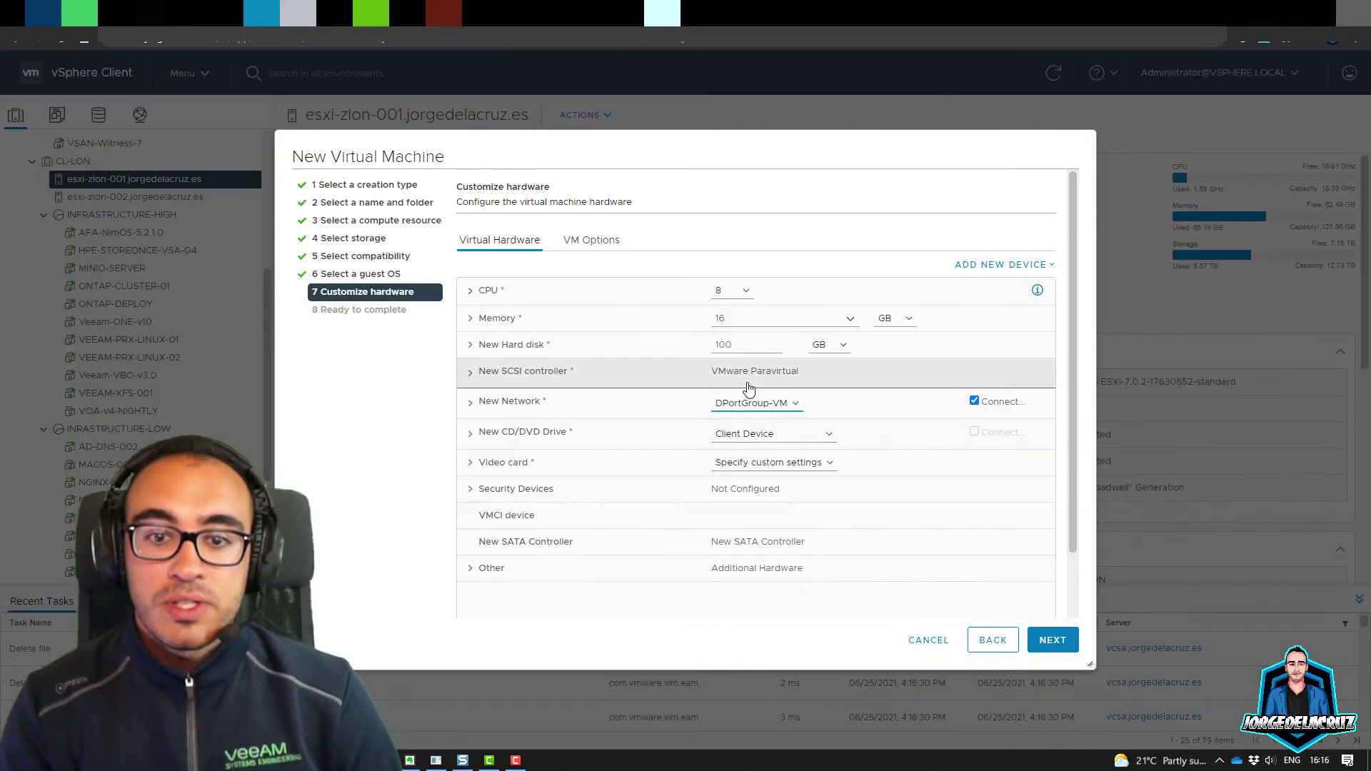
# Step: Attach ovirt-node-ng-installer-latest.iso from the datastore to the CD/DVD drive, set to connect
pyautogui.click(775, 438)
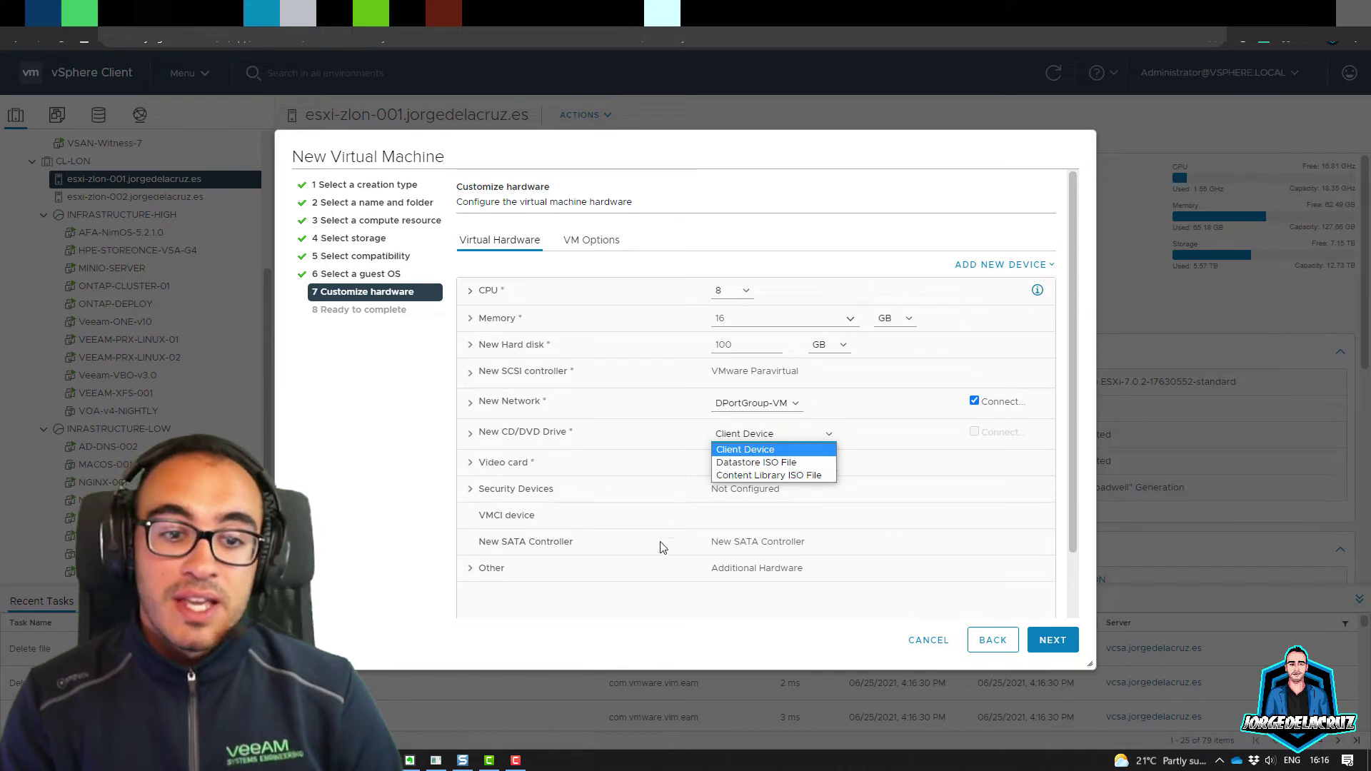
pyautogui.click(747, 463)
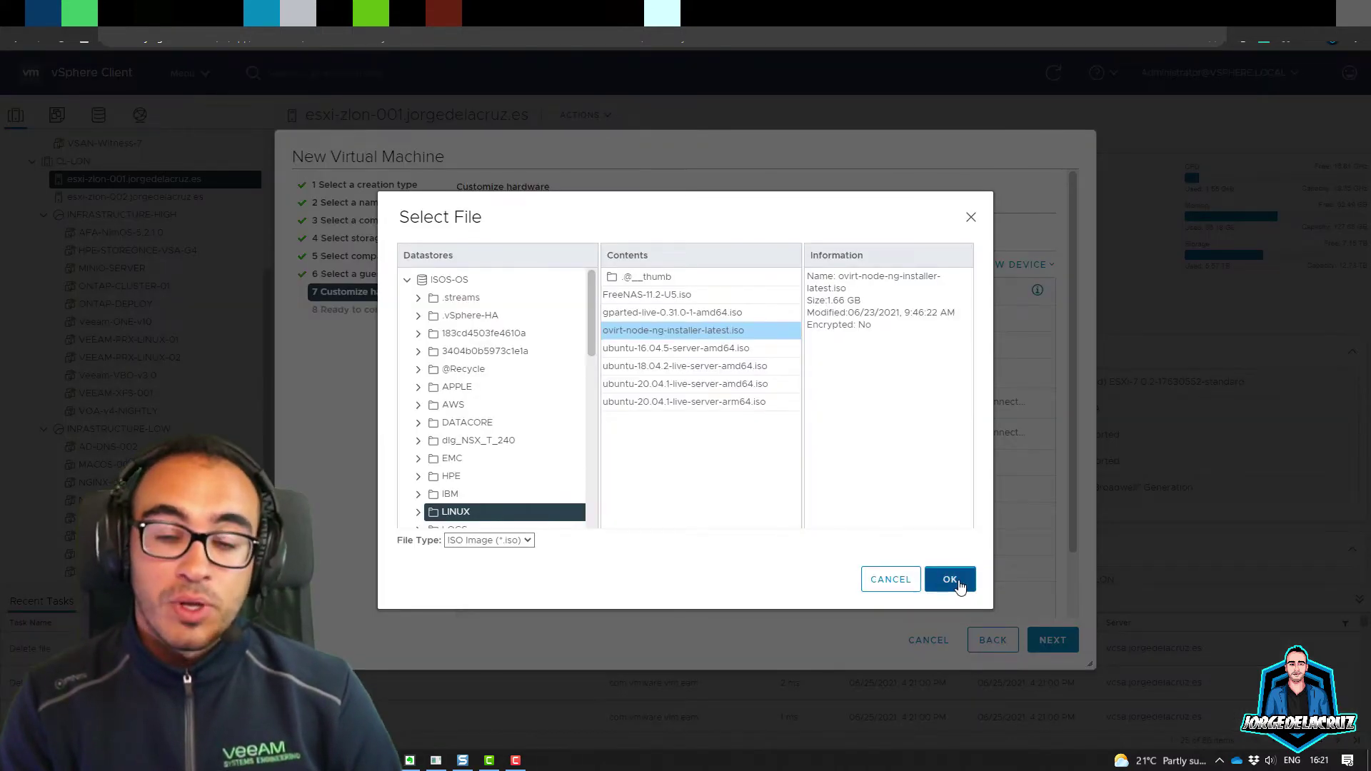
pyautogui.click(954, 577)
pyautogui.click(974, 431)
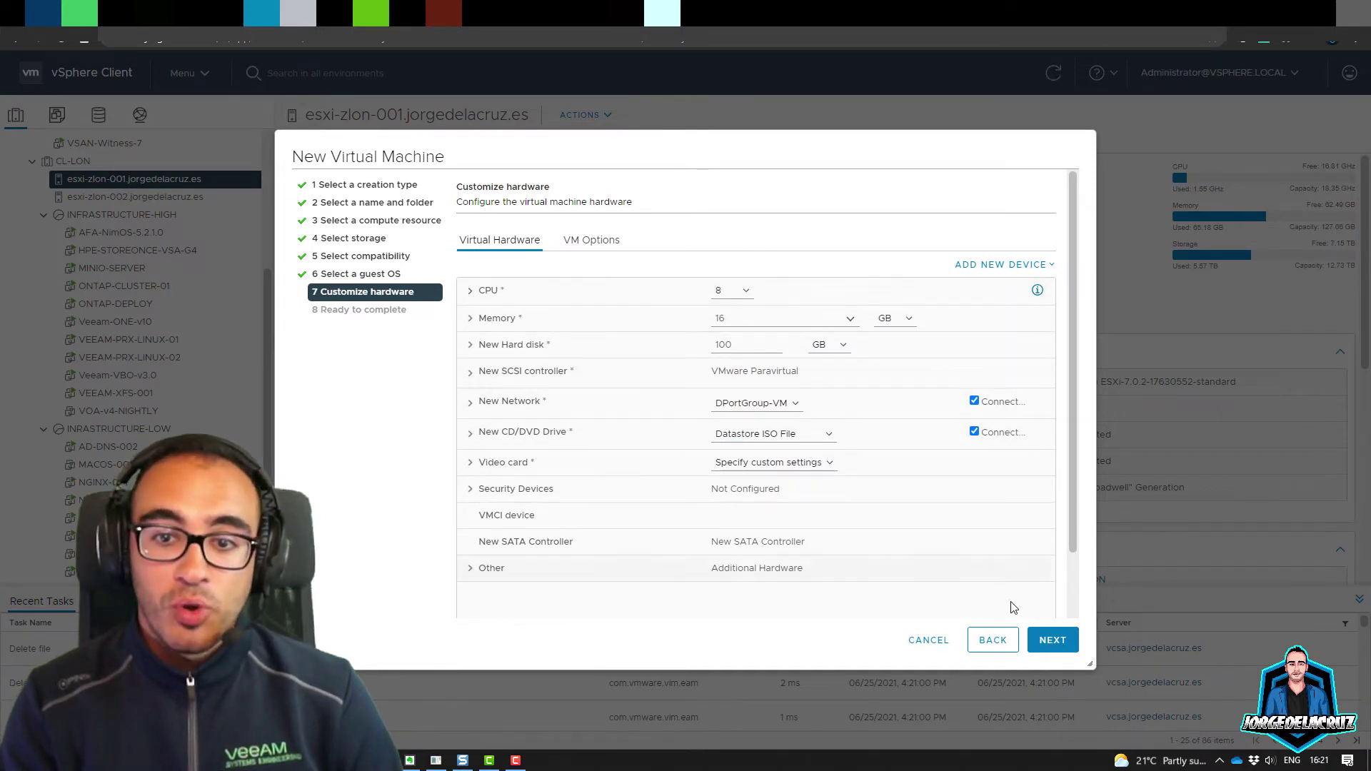
# Step: Review the summary, finish creating OVIRT-NODE, and locate it in the host's inventory
pyautogui.click(1054, 642)
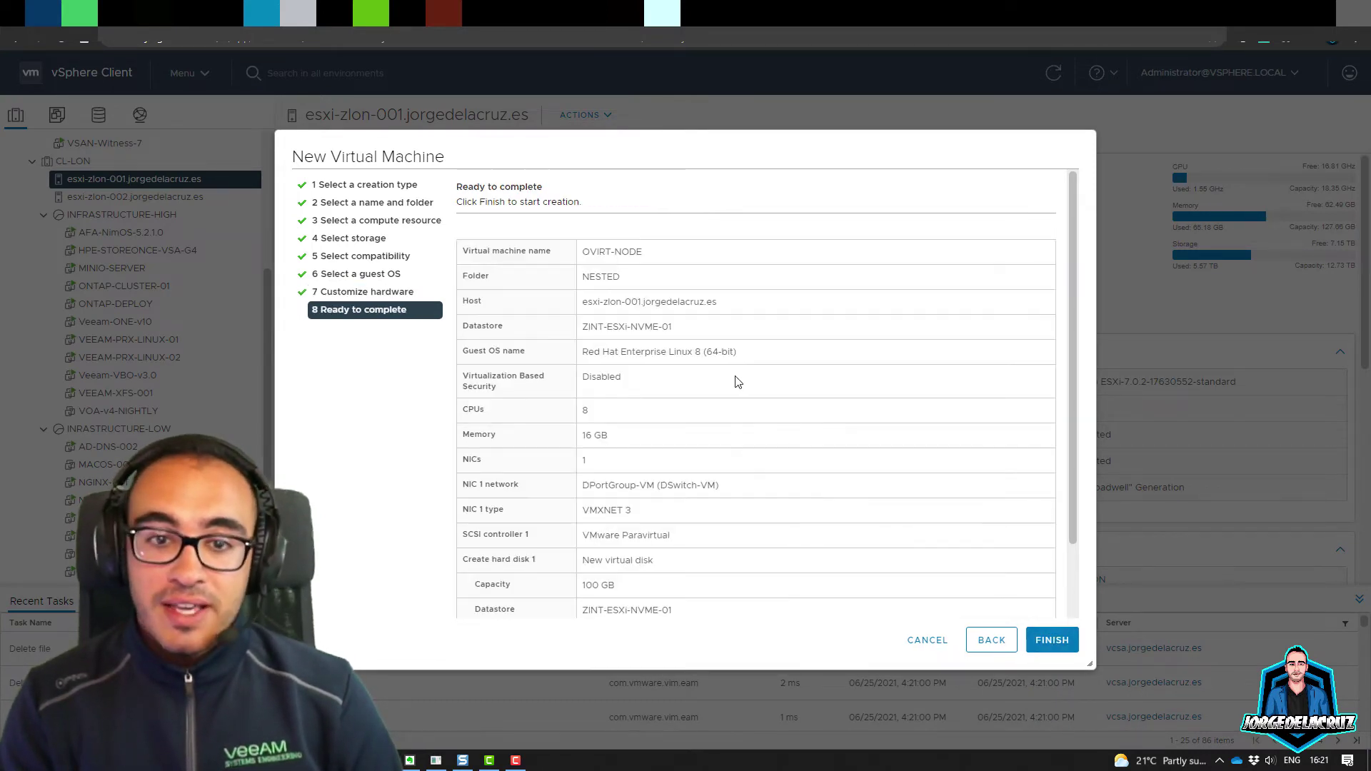
pyautogui.click(1051, 640)
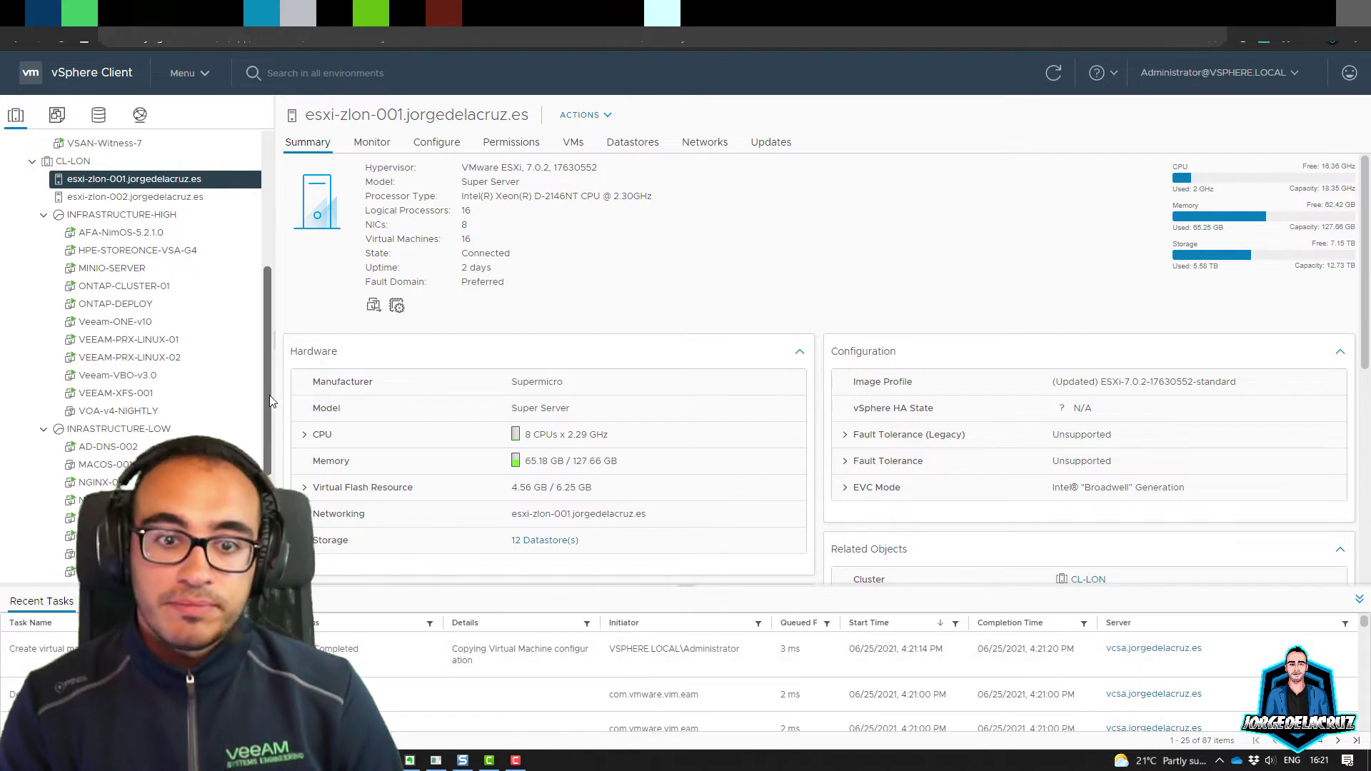
pyautogui.moveTo(269, 396); pyautogui.dragTo(268, 493)
pyautogui.scroll(-1, 72, 504)
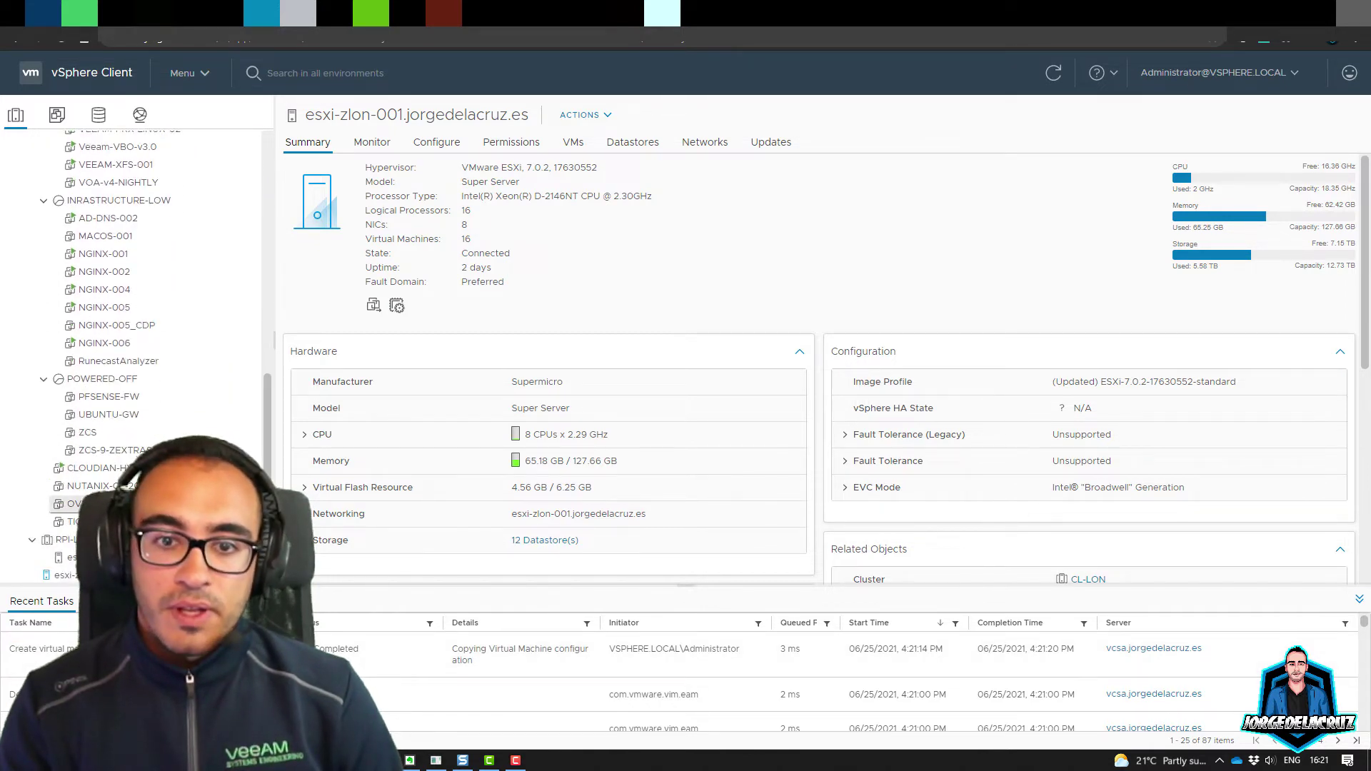
pyautogui.rightClick(72, 504)
# Step: Power on OVIRT-NODE, accepting the recommended host placement
pyautogui.moveTo(174, 212)
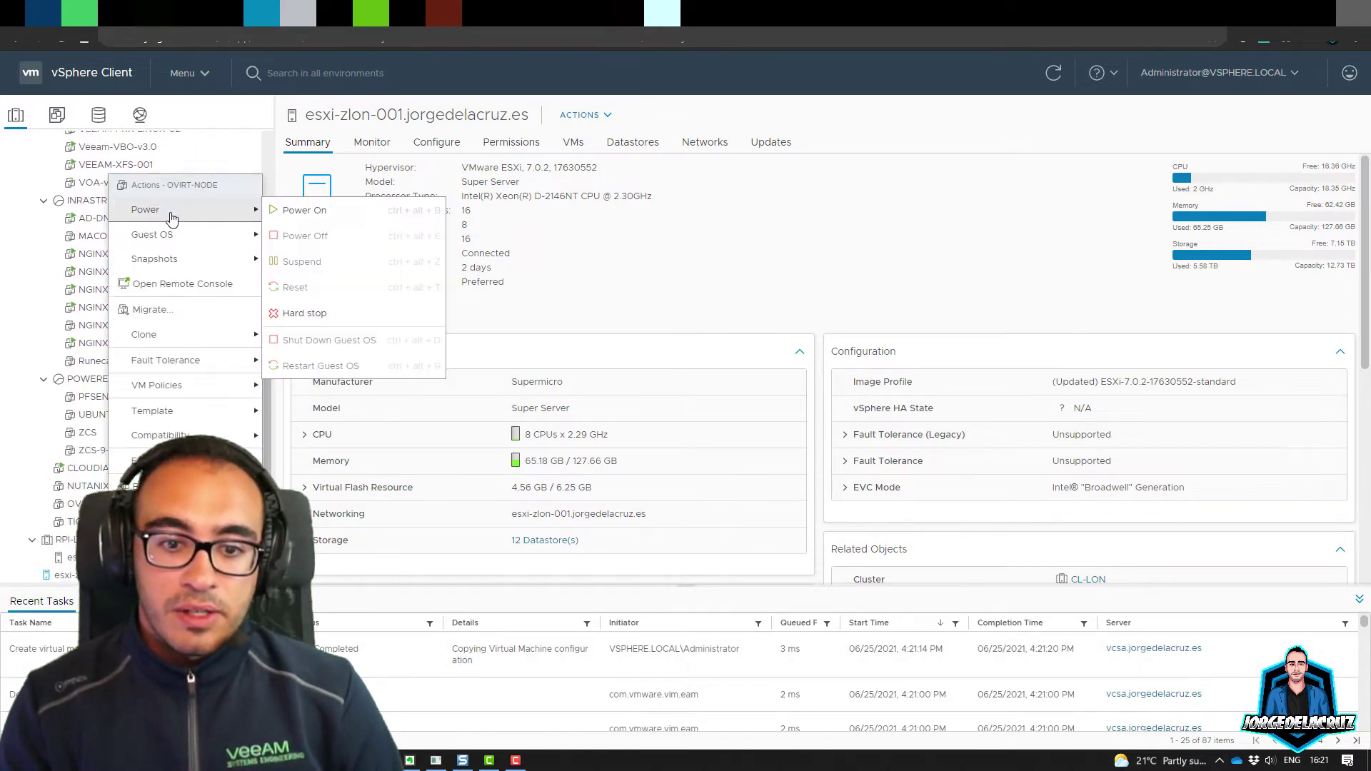
pyautogui.click(316, 212)
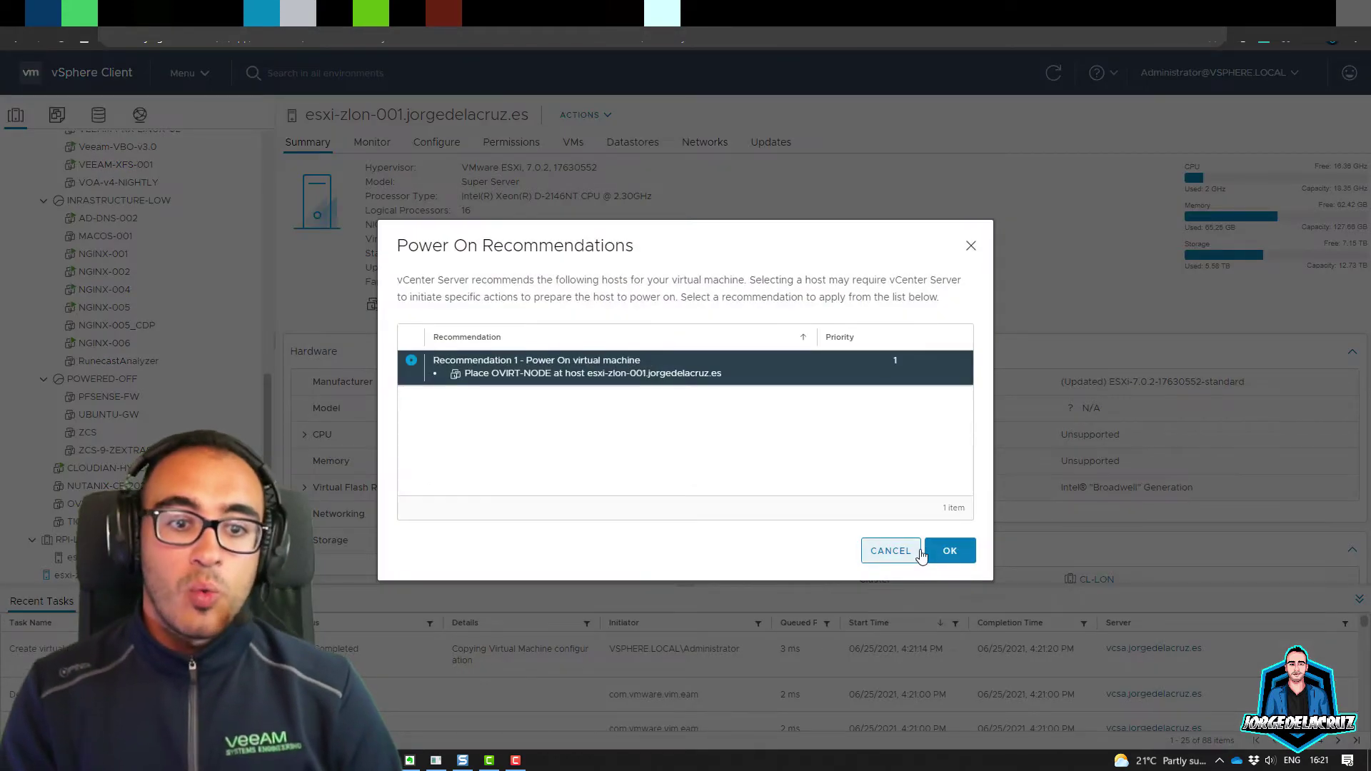
pyautogui.click(936, 548)
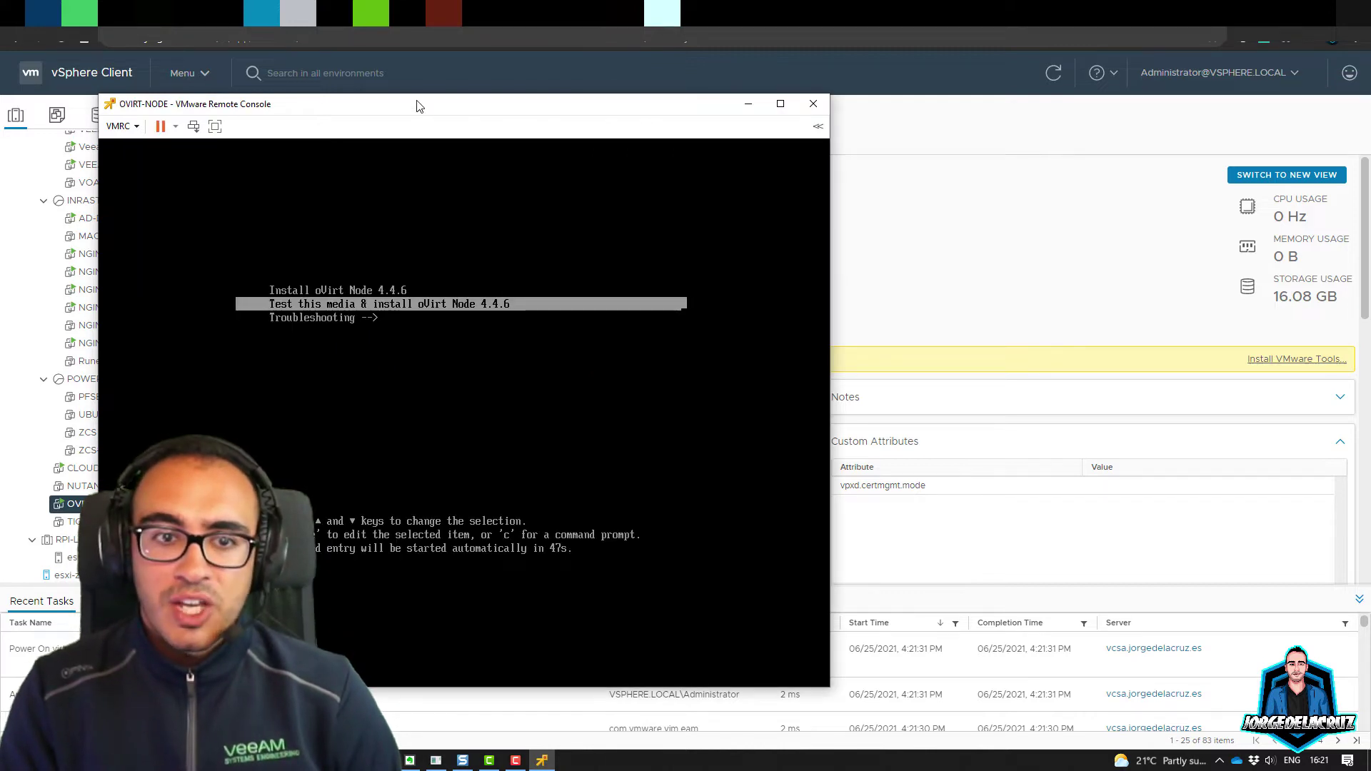
# Step: Boot the Install oVirt Node 4.4.6 entry from the console's boot menu
pyautogui.moveTo(404, 108); pyautogui.dragTo(407, 100)
pyautogui.click(408, 255)
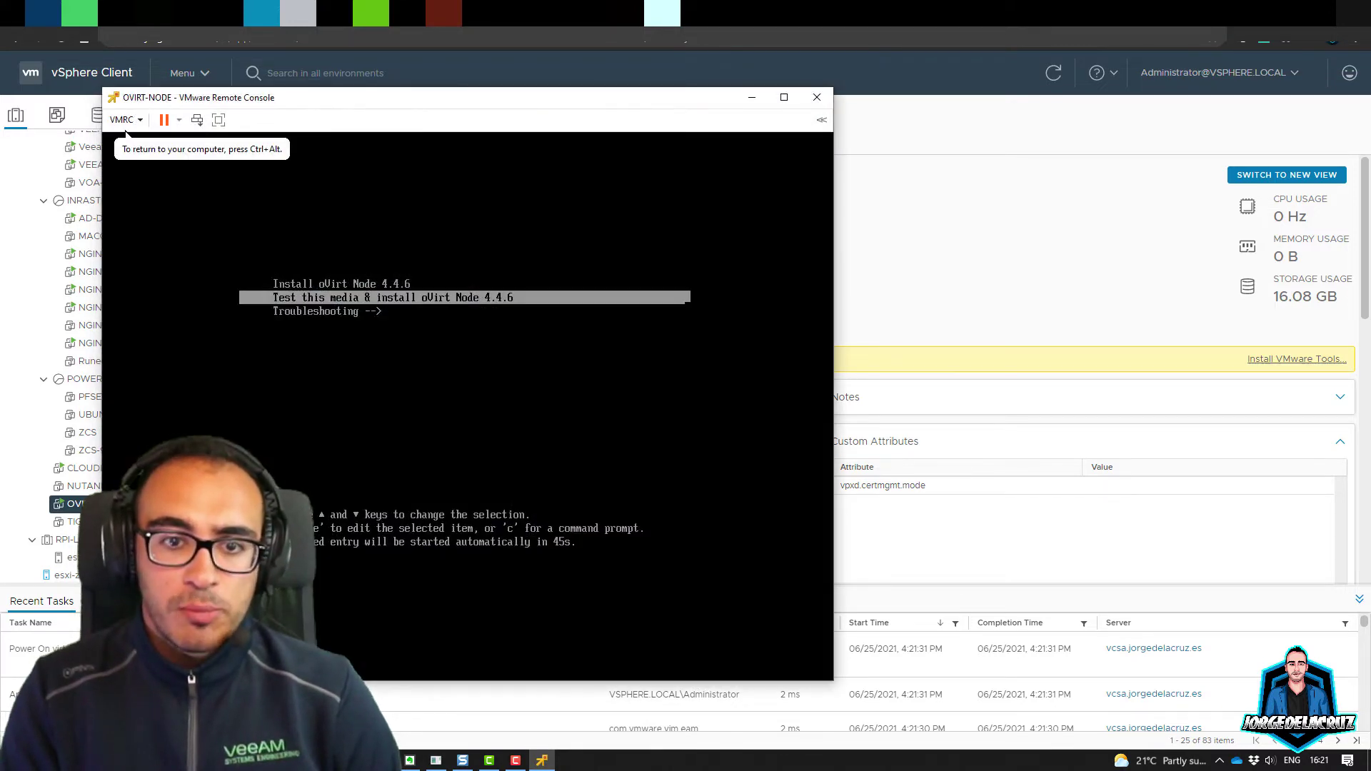
pyautogui.press('Up')
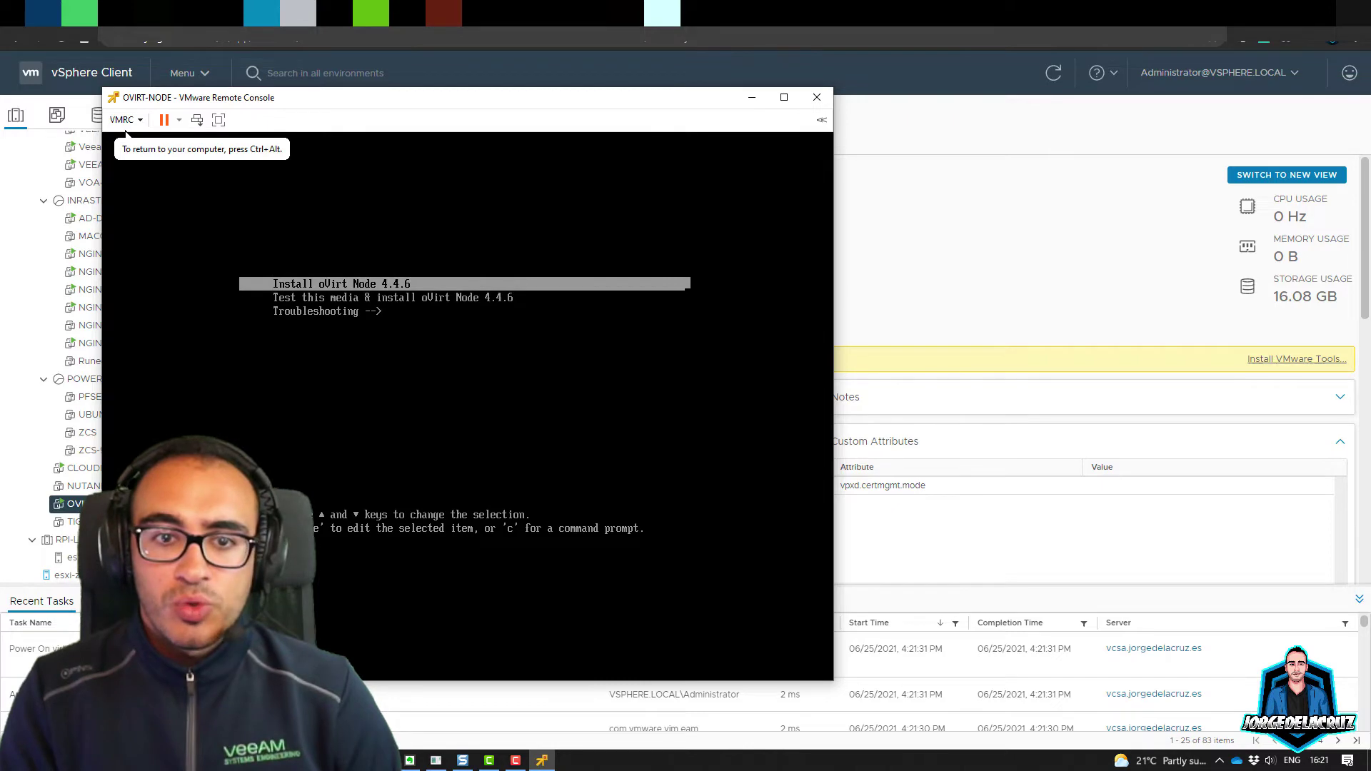
pyautogui.press('Return')
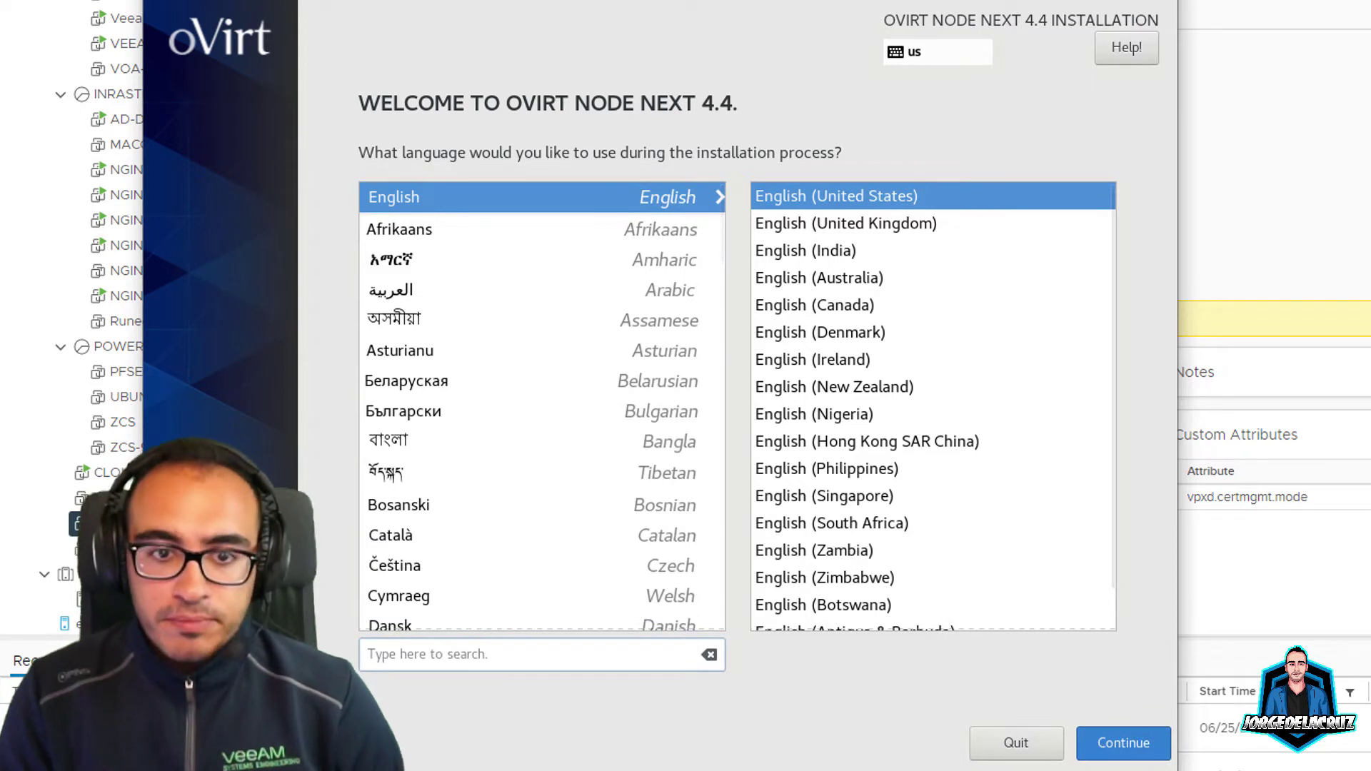
# Step: Keep English, the English (US) keyboard and UTC time zone, then go to Installation Destination
pyautogui.press('Return')
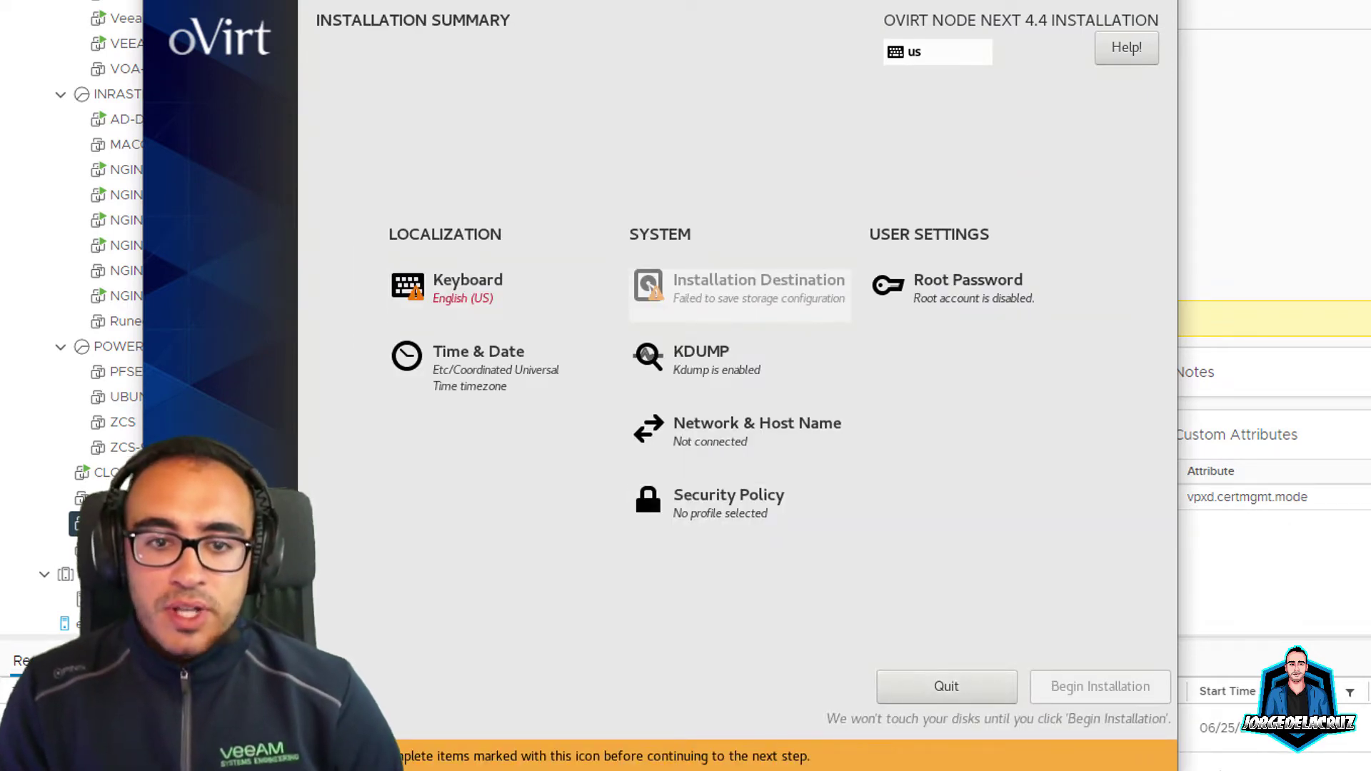
pyautogui.hotkey('alt', 'k')
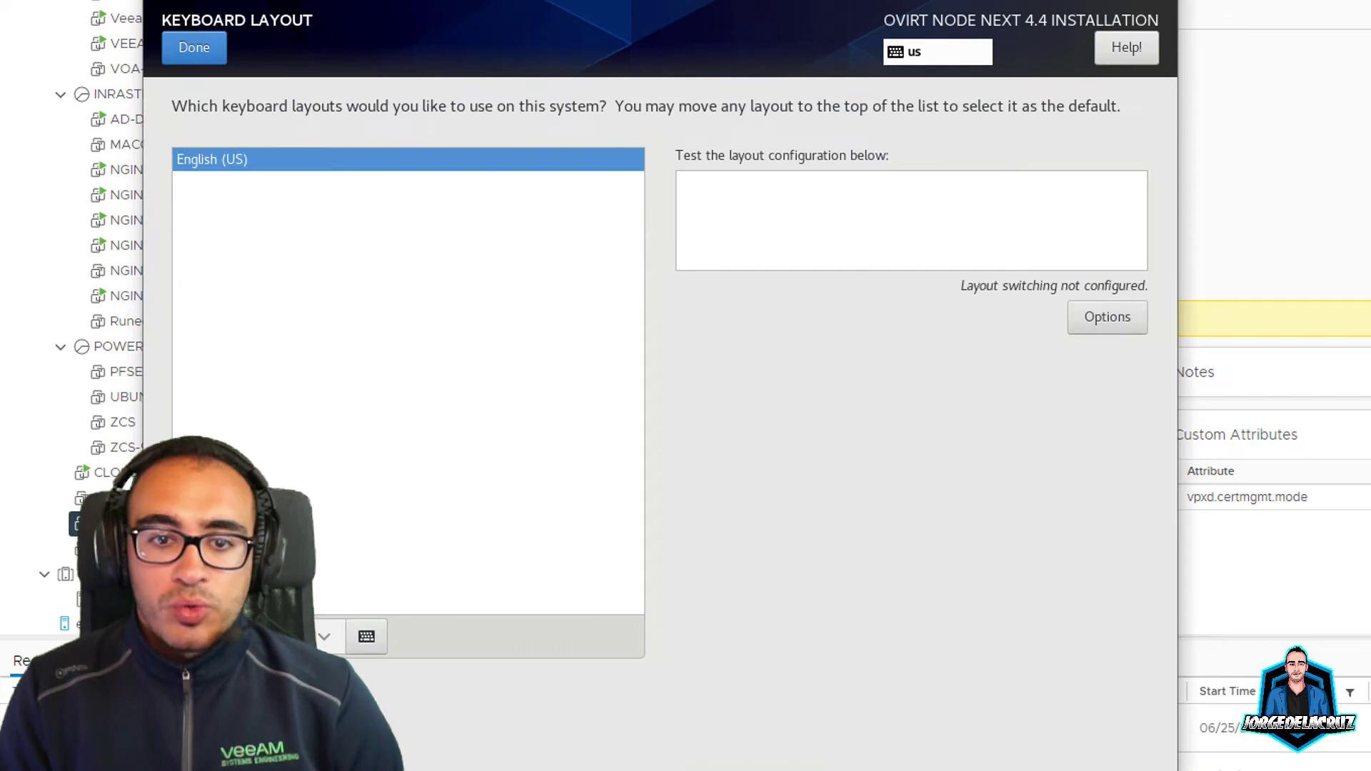
pyautogui.hotkey('alt', 'd')
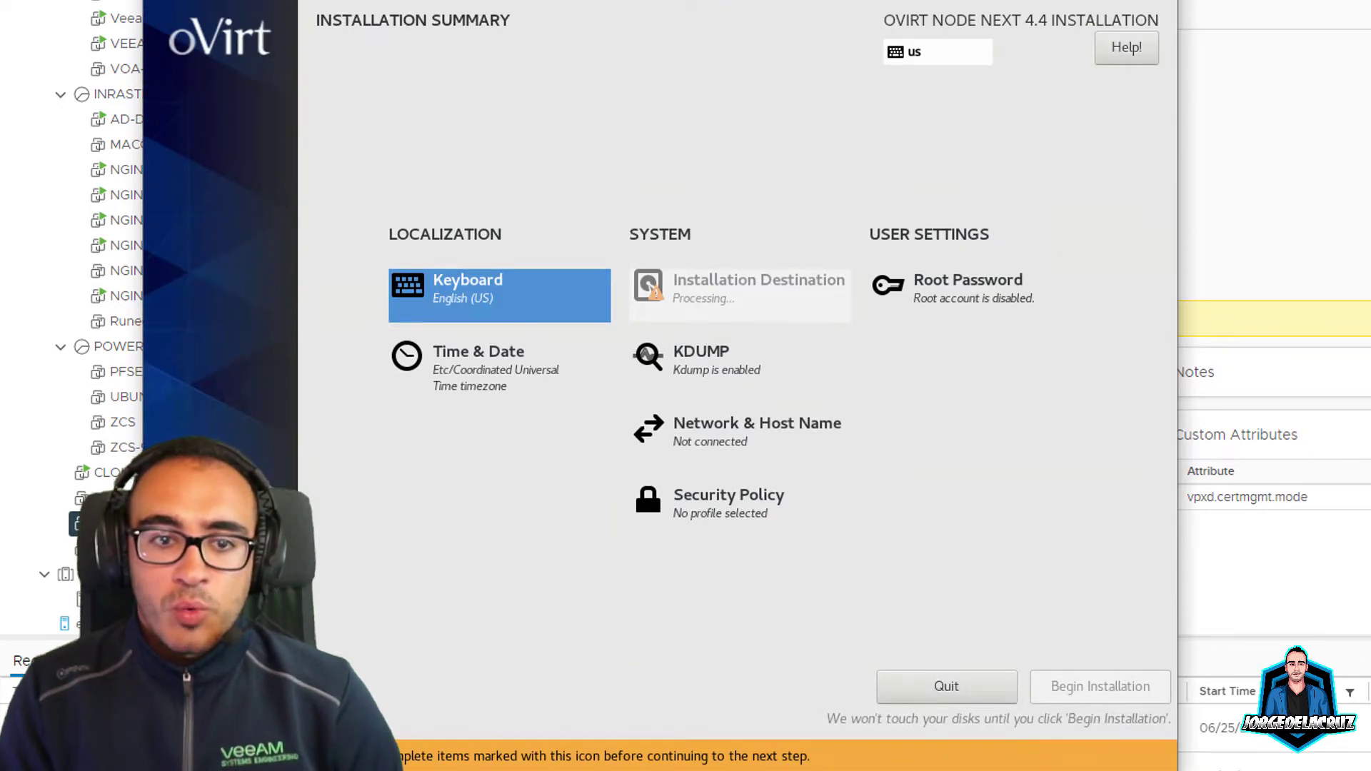
pyautogui.hotkey('alt', 't')
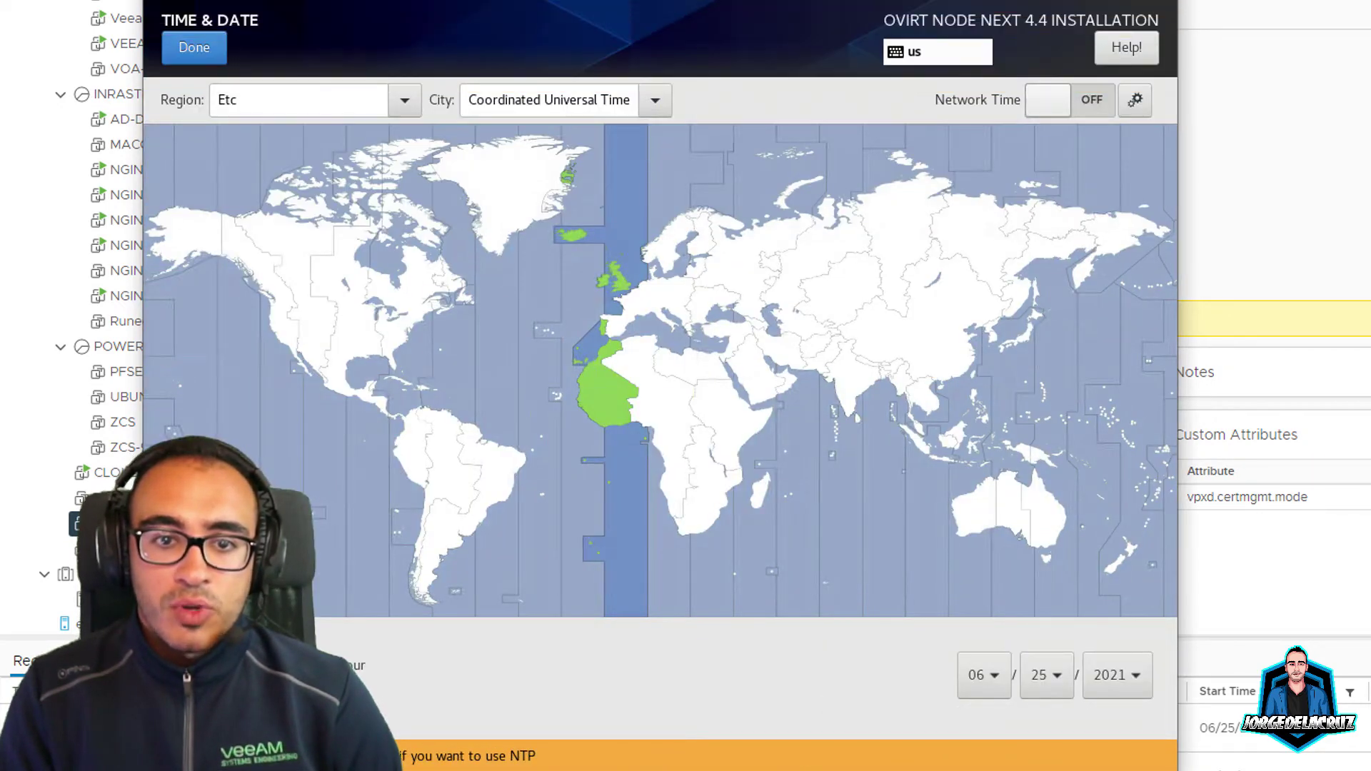
pyautogui.hotkey('alt', 'd')
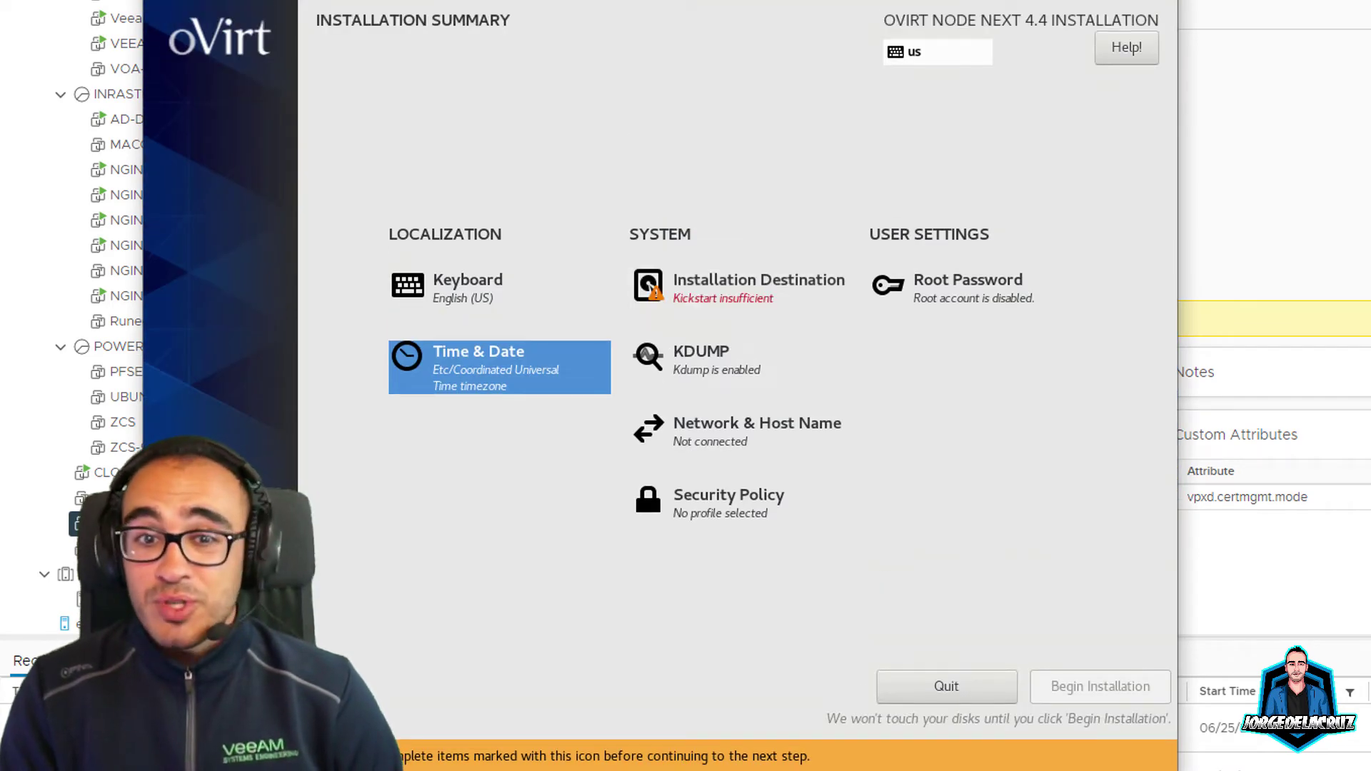
pyautogui.hotkey('alt', 'd')
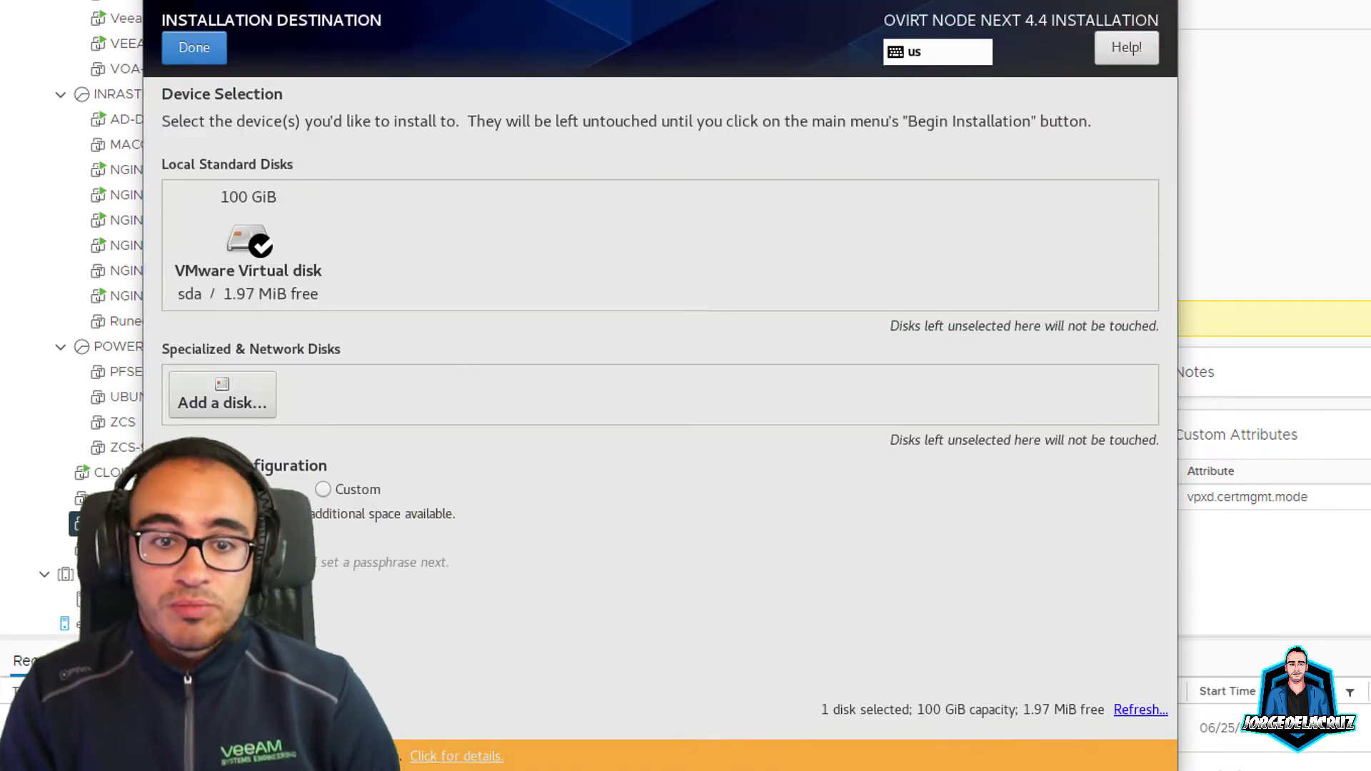
# Step: Target the 100 GiB VMware Virtual disk (sda) and reclaim space by deleting all existing partitions
pyautogui.click(248, 244)
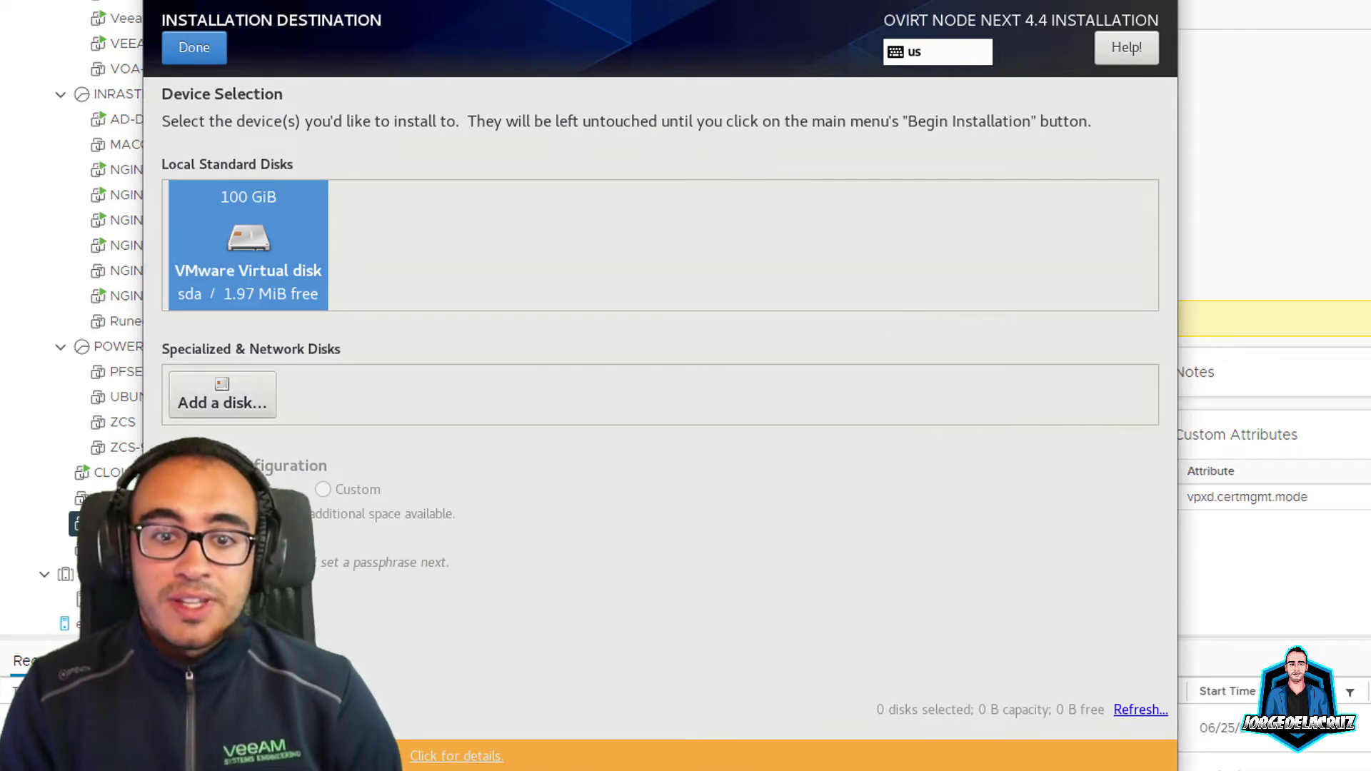
pyautogui.click(248, 245)
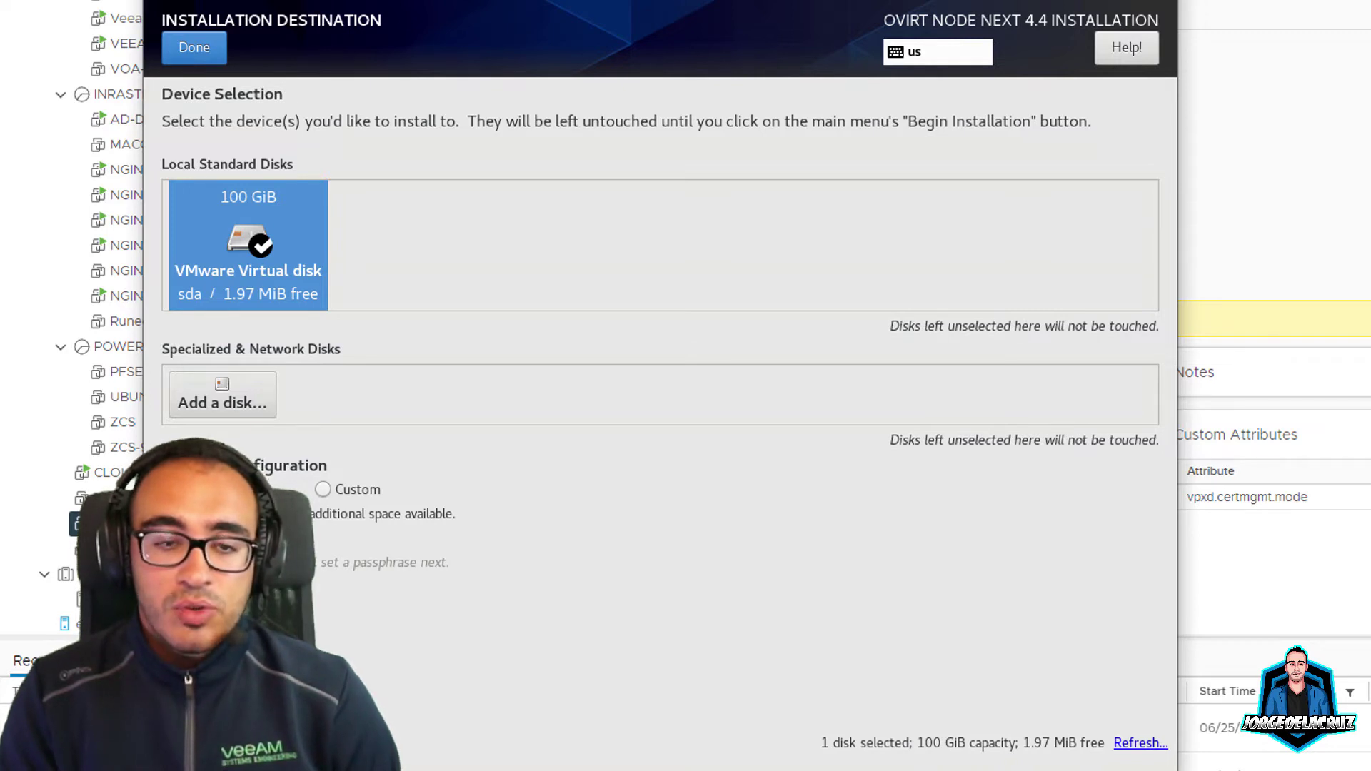
pyautogui.click(194, 47)
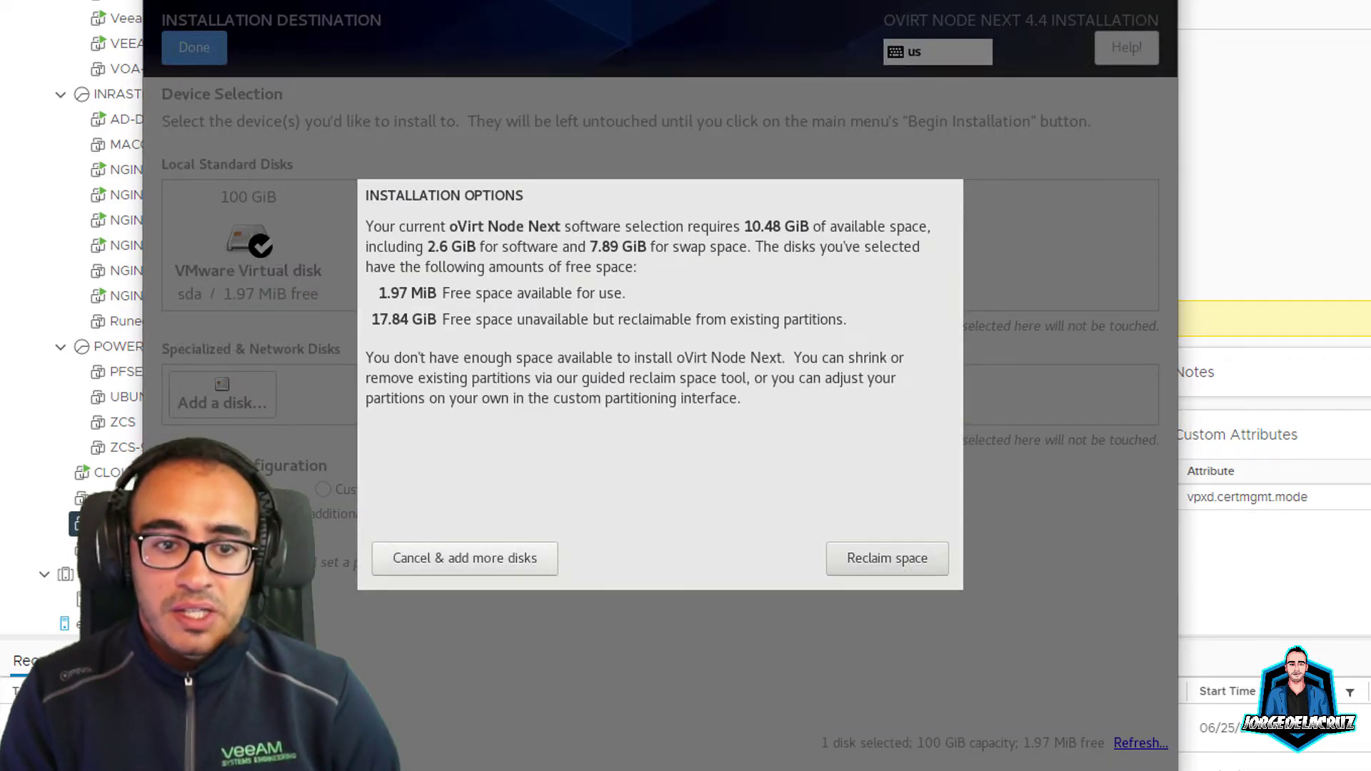
pyautogui.press('Return')
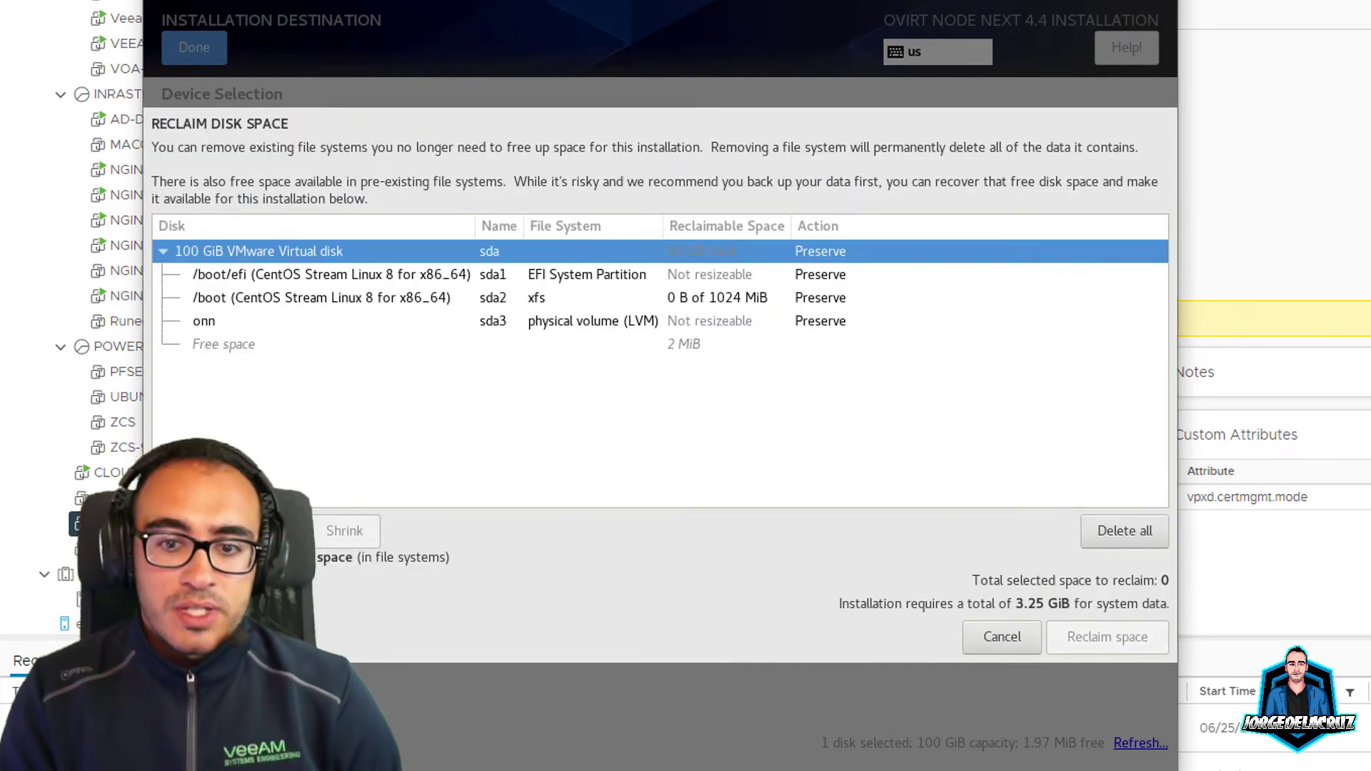
pyautogui.hotkey('alt', 'd')
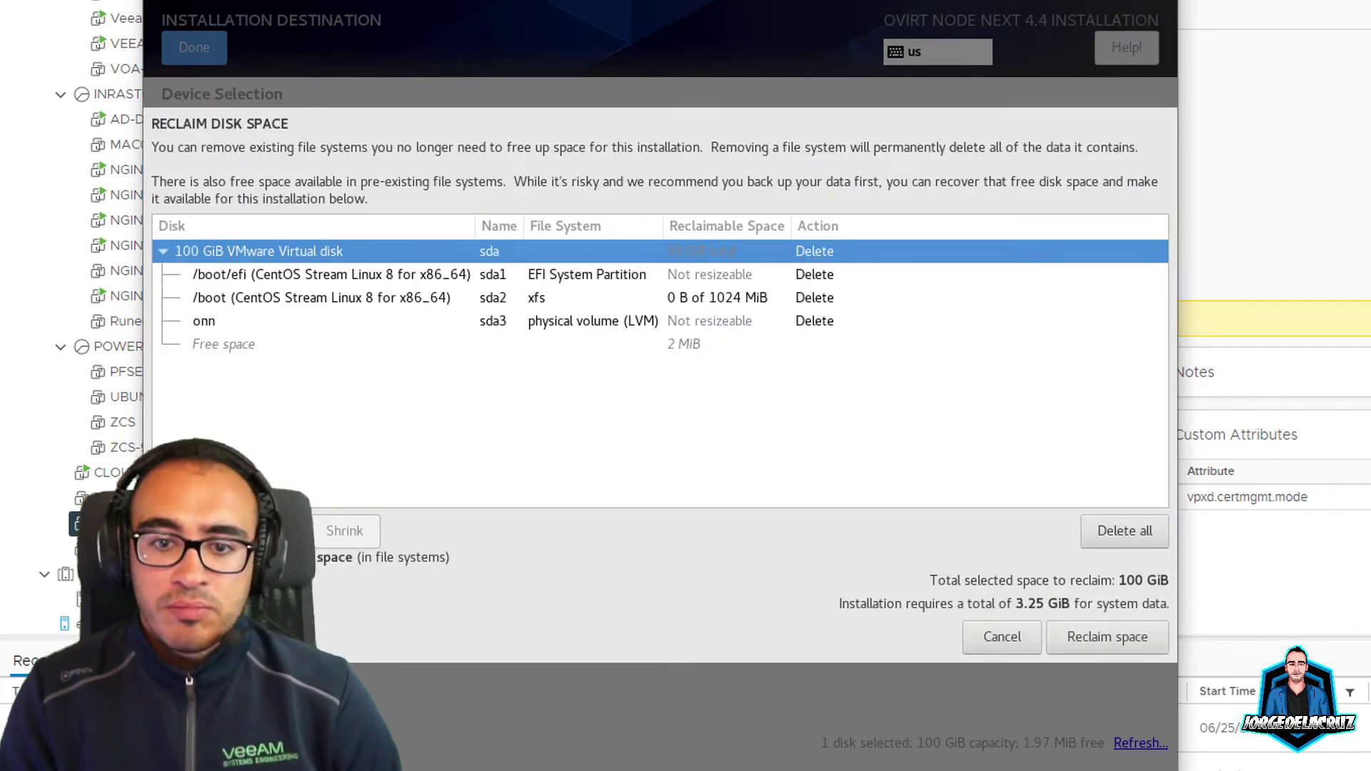
pyautogui.hotkey('alt', 'r')
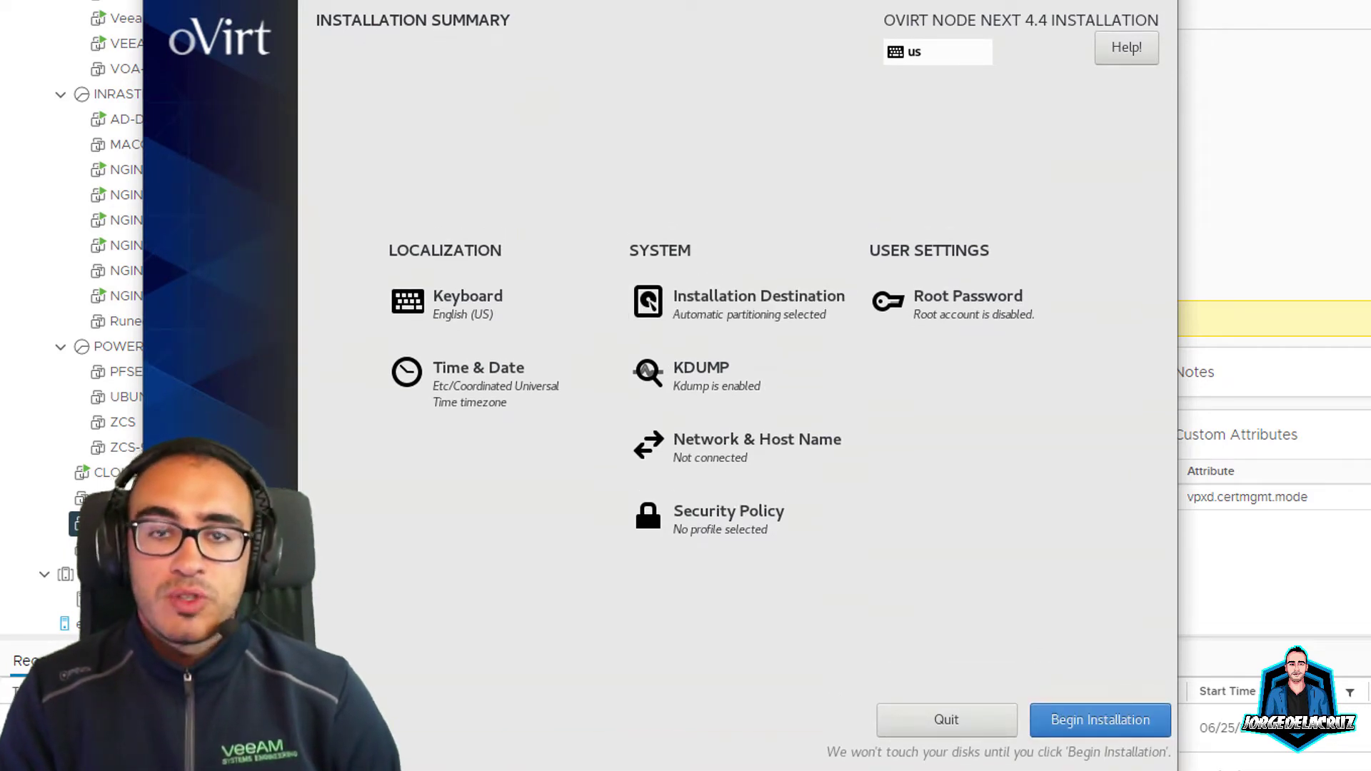
pyautogui.click(743, 304)
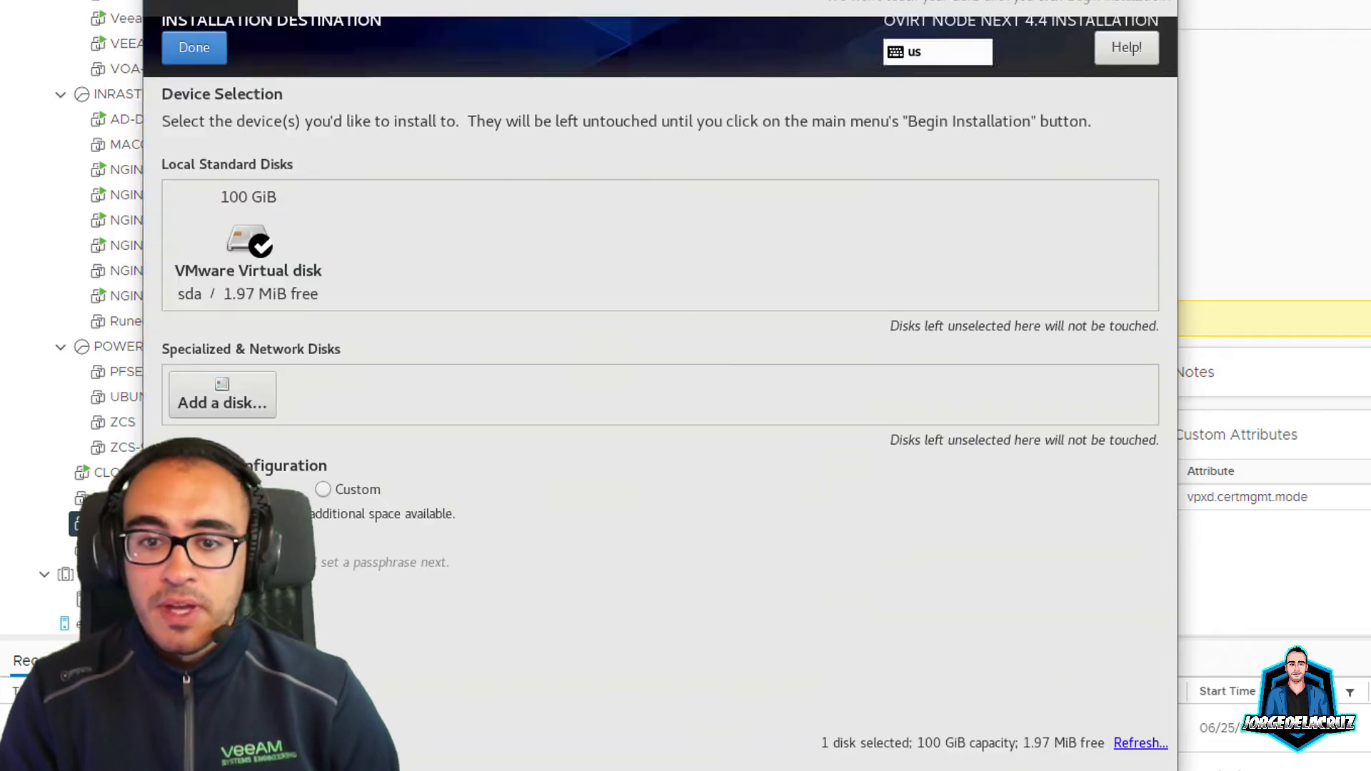
pyautogui.click(248, 245)
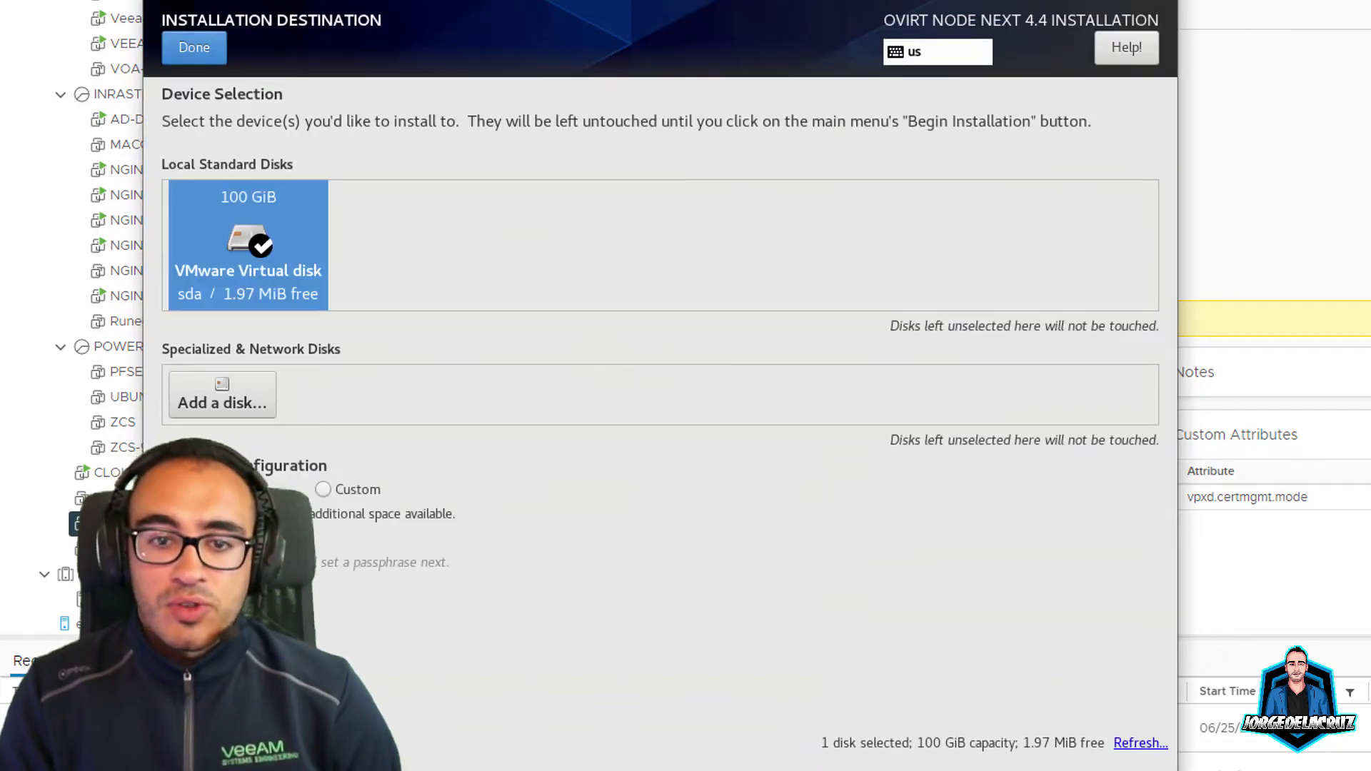
pyautogui.click(194, 47)
pyautogui.click(887, 558)
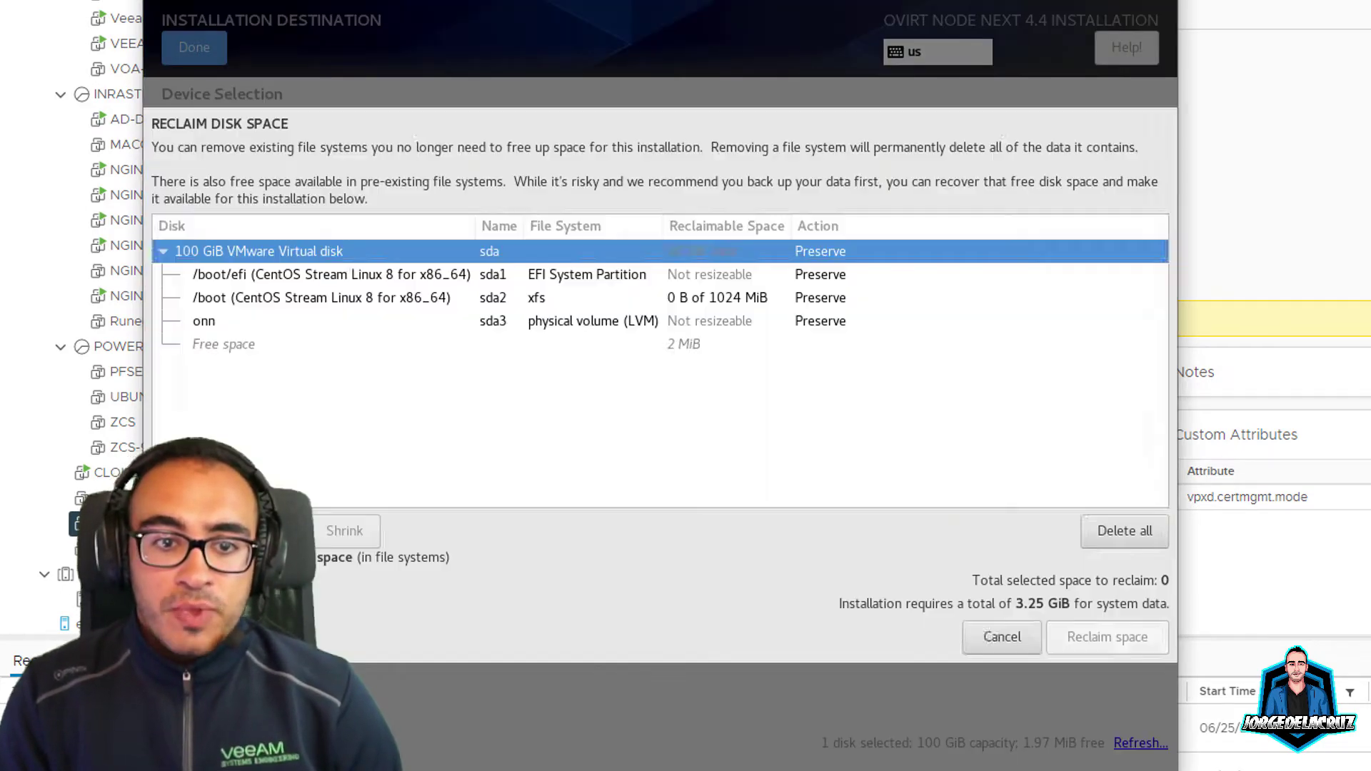
pyautogui.click(1125, 531)
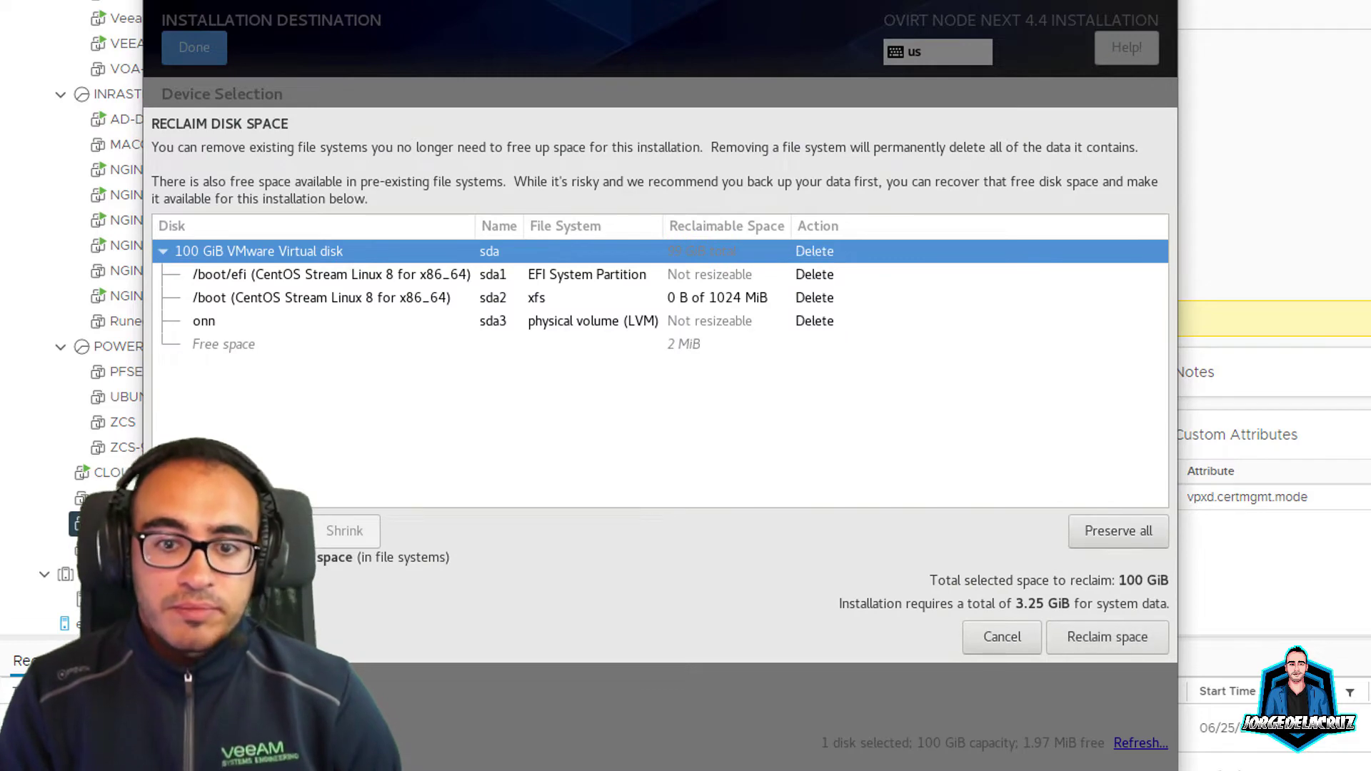
pyautogui.click(1107, 637)
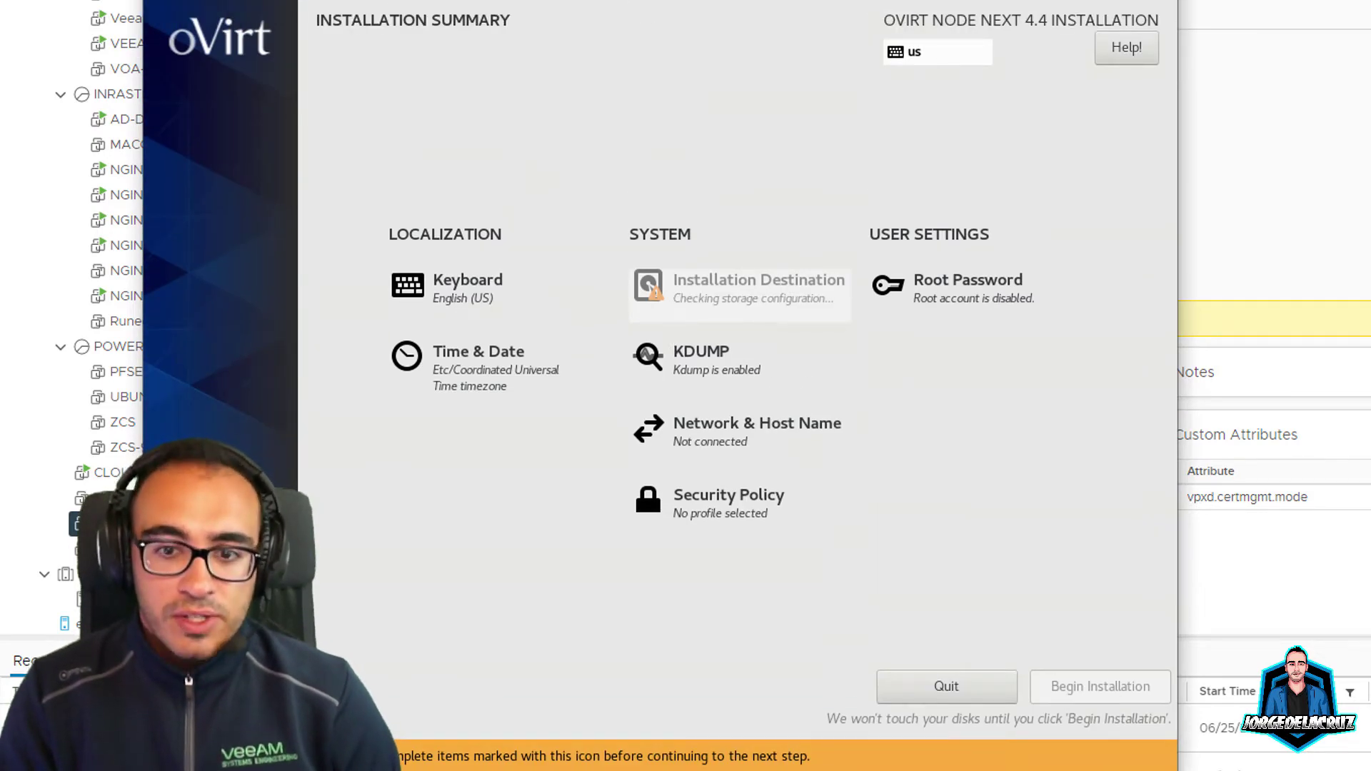
# Step: Keep kdump enabled, turn ens192 on so it gets 192.168.1.223/24, and select the host name
pyautogui.click(700, 351)
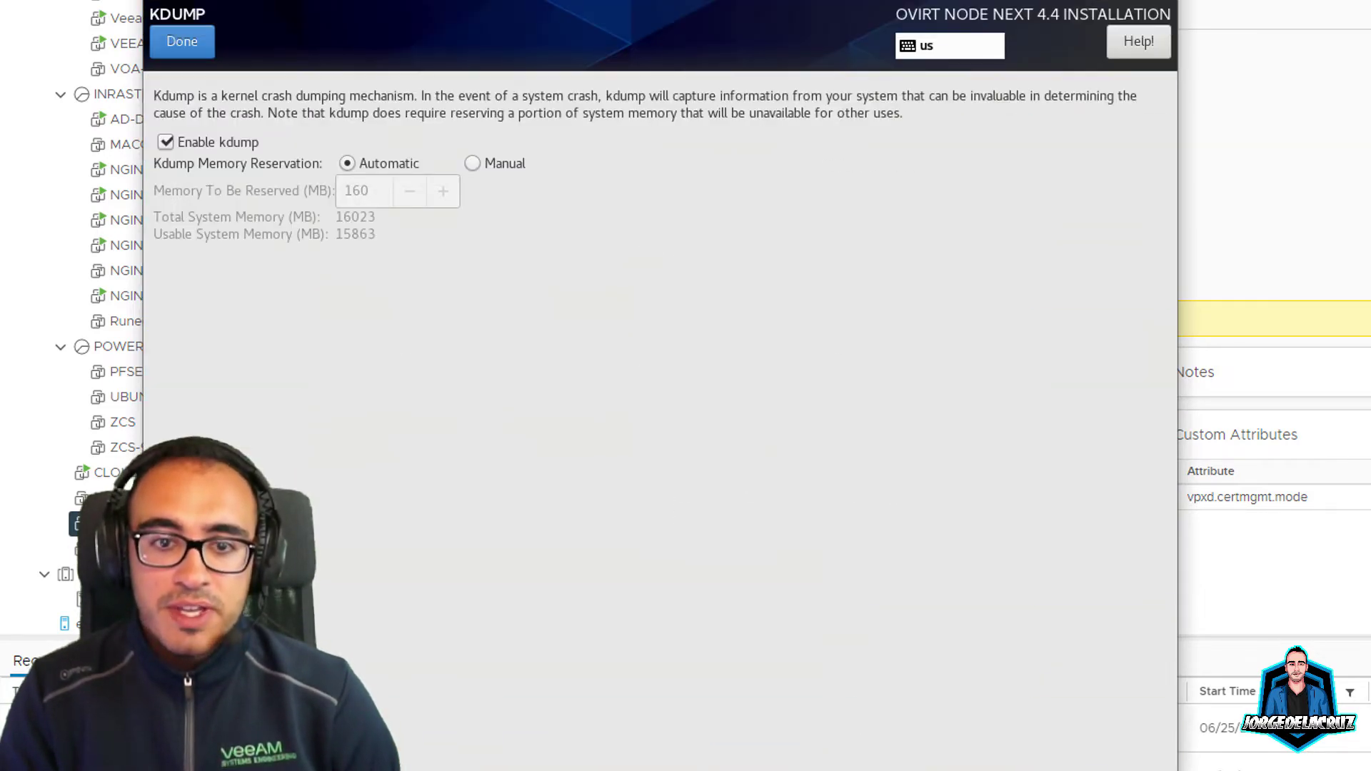
pyautogui.click(182, 41)
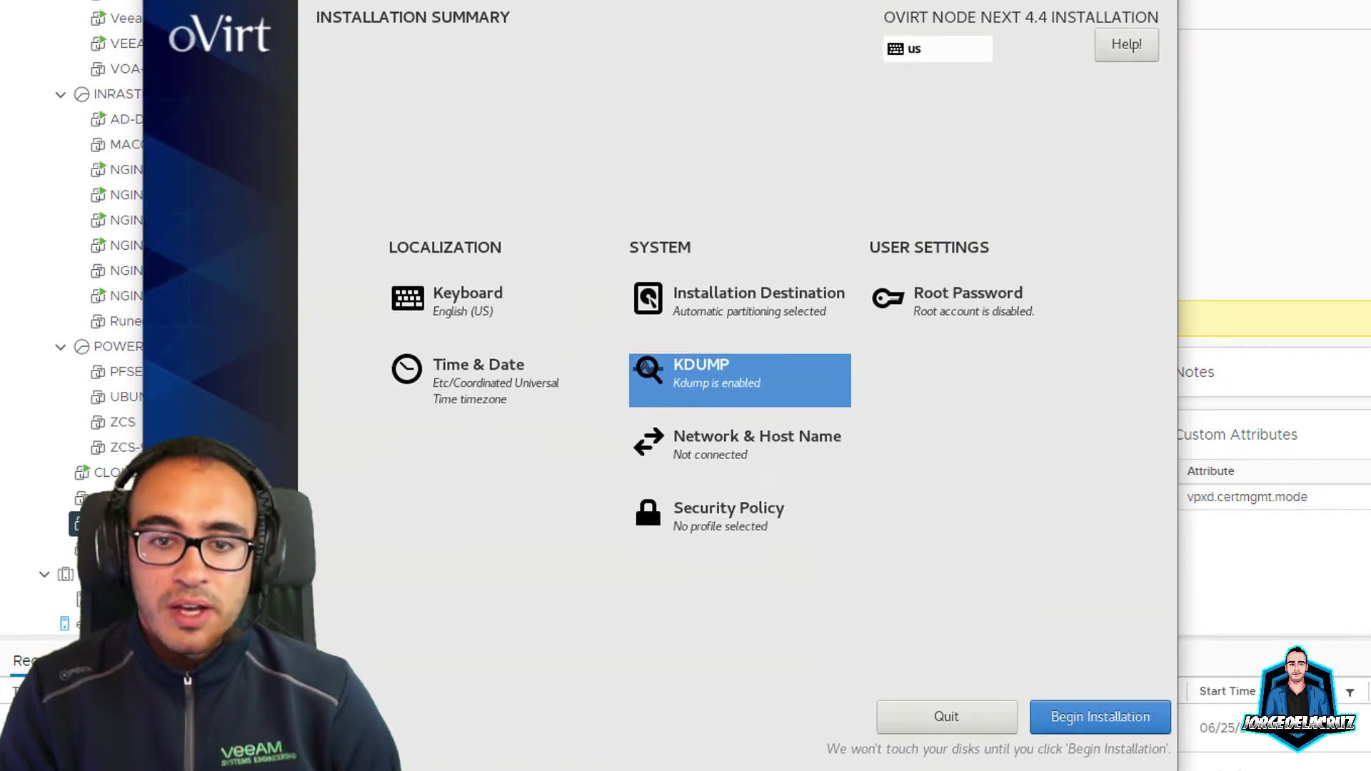
pyautogui.click(714, 437)
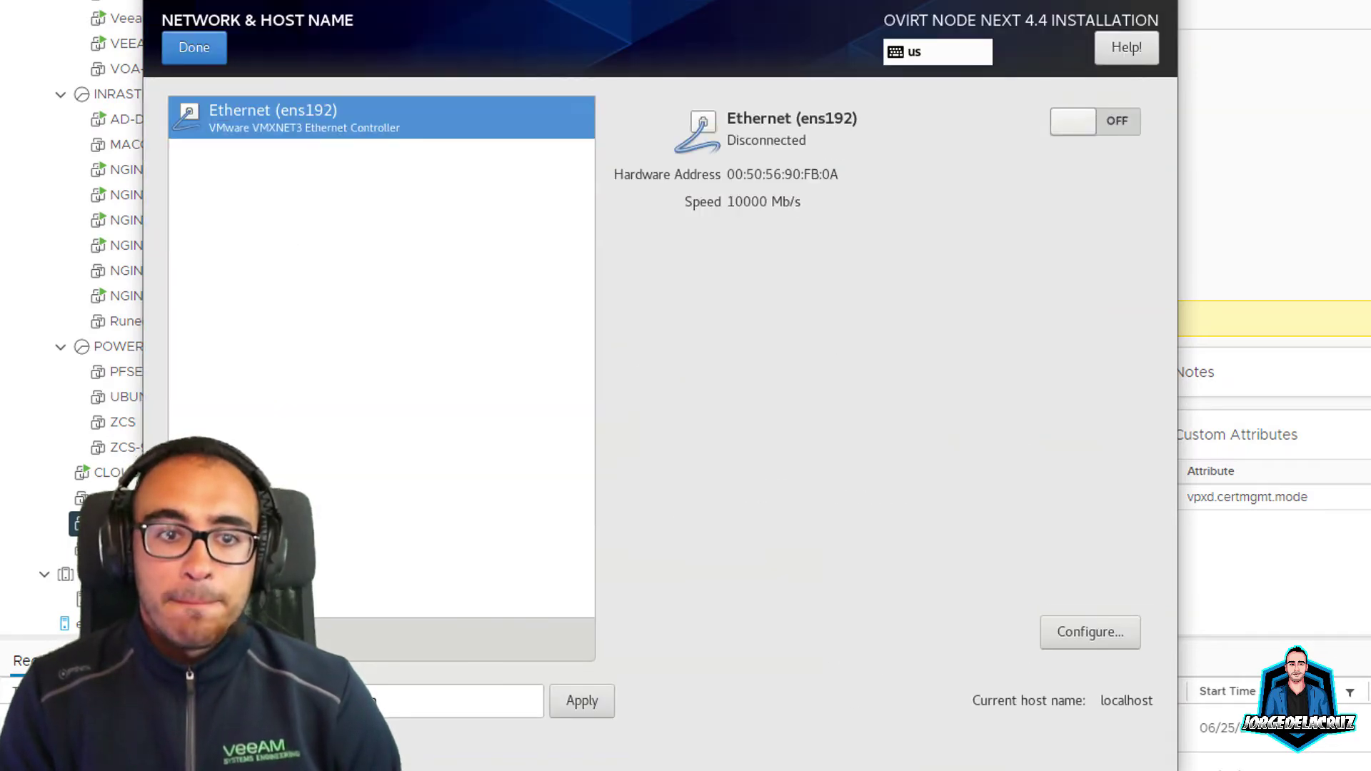
pyautogui.click(1095, 121)
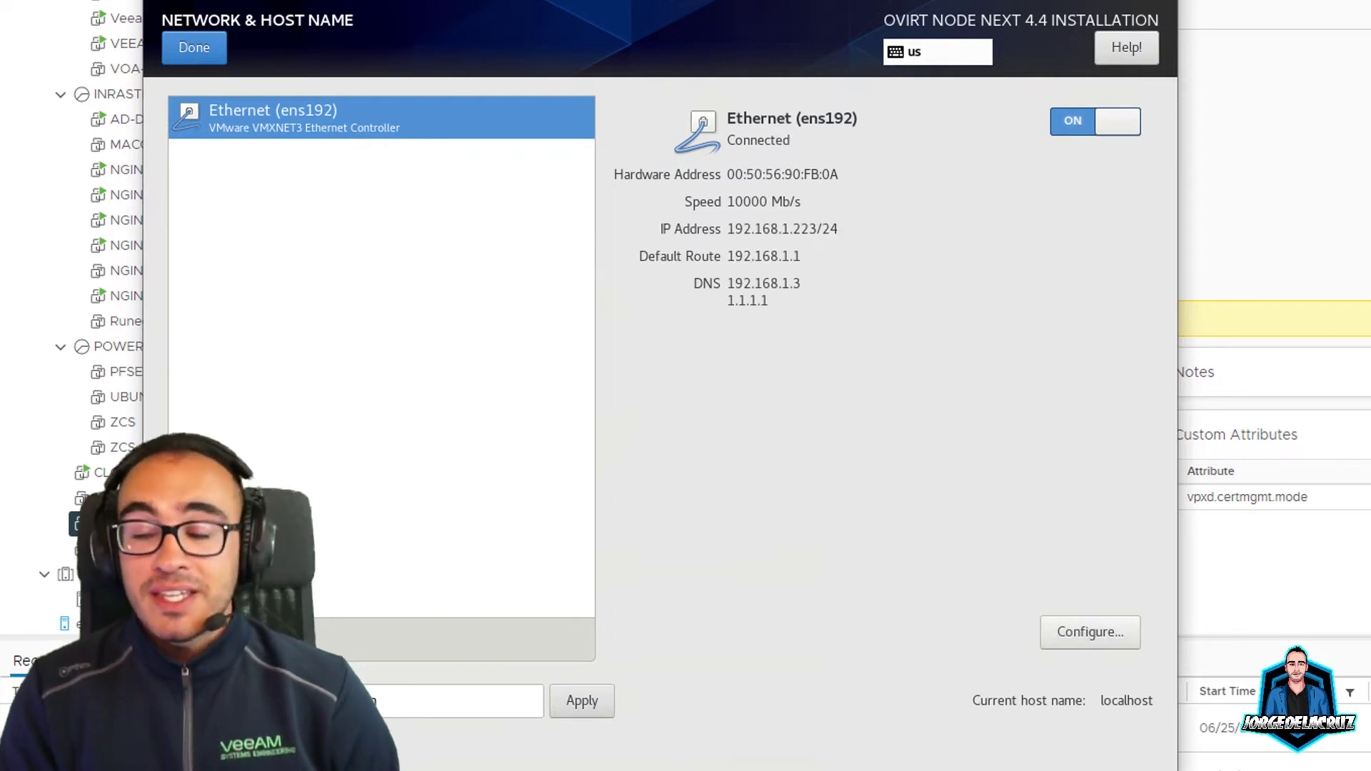
pyautogui.tripleClick(457, 701)
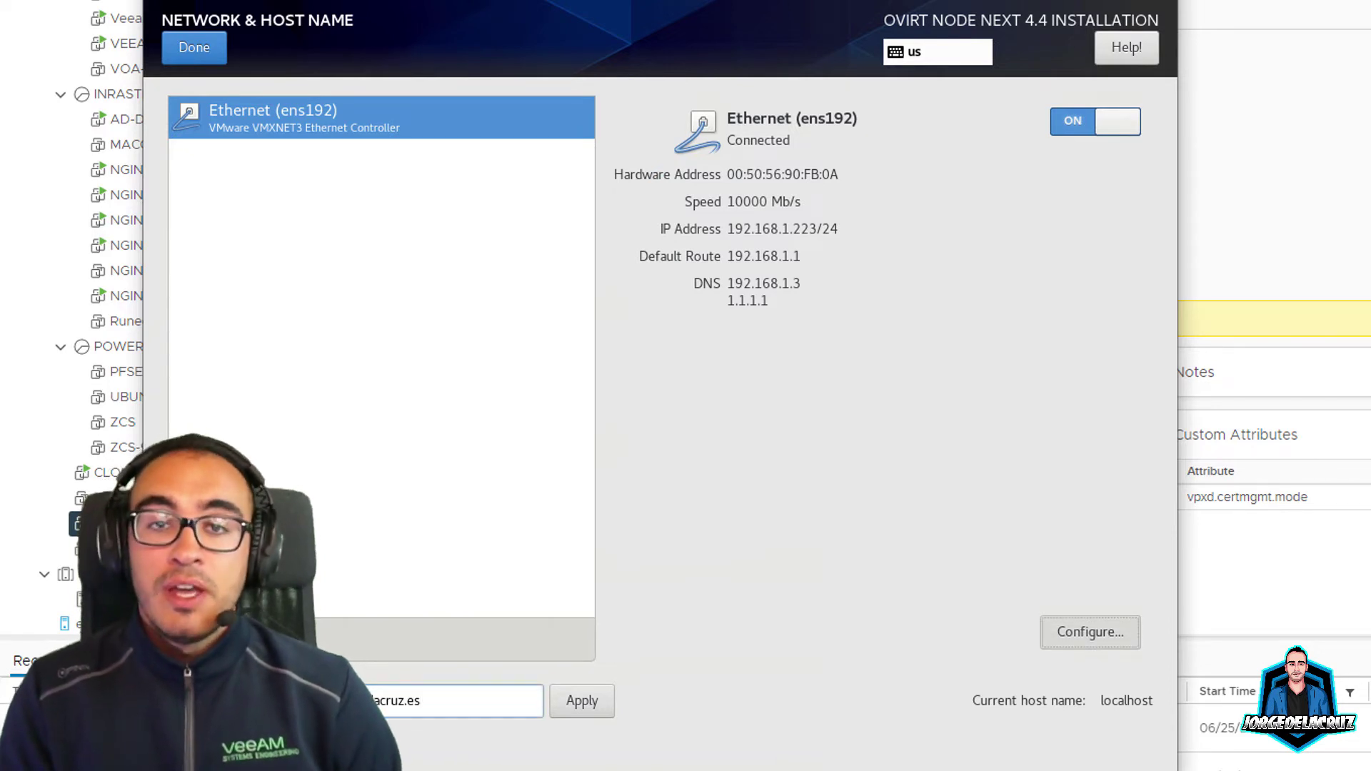
# Step: Edit the ens192 connection and switch its IPv4 method to Manual
pyautogui.click(1090, 632)
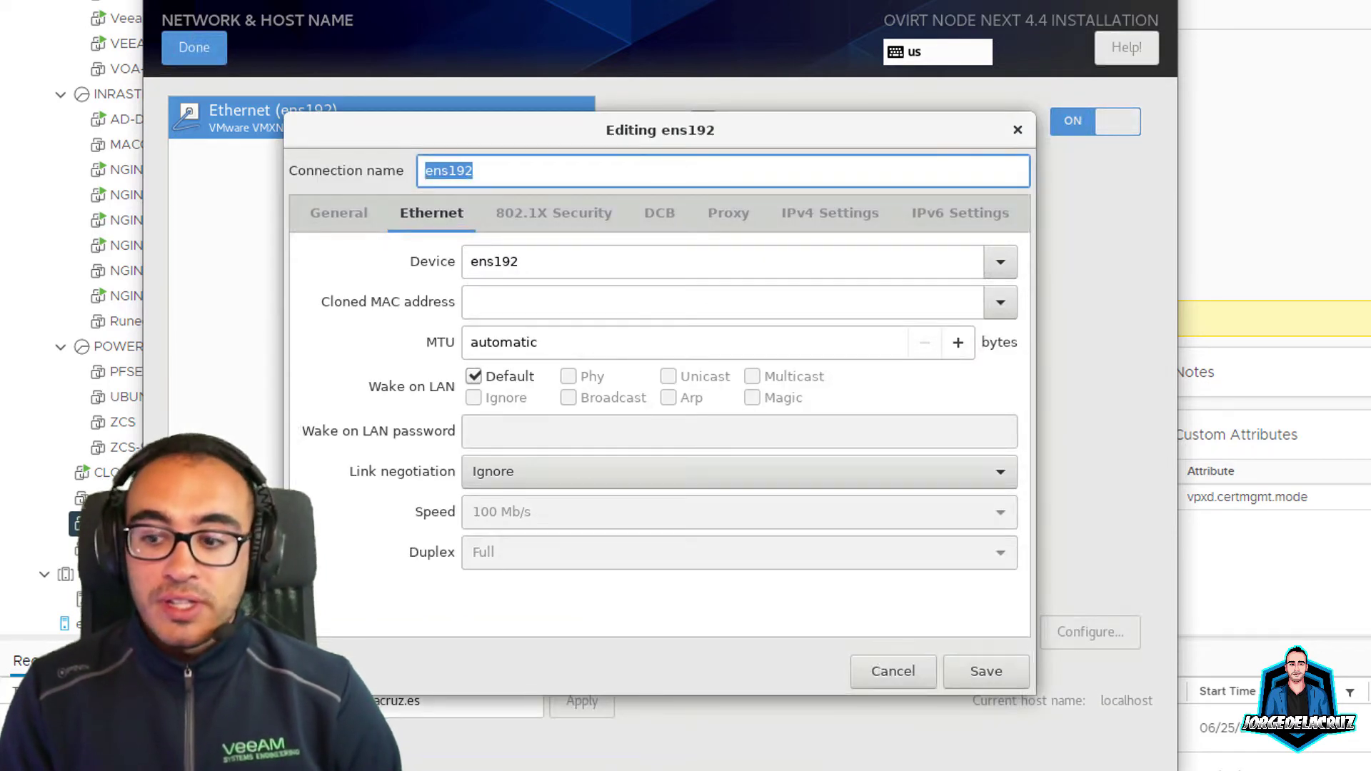
pyautogui.click(526, 342)
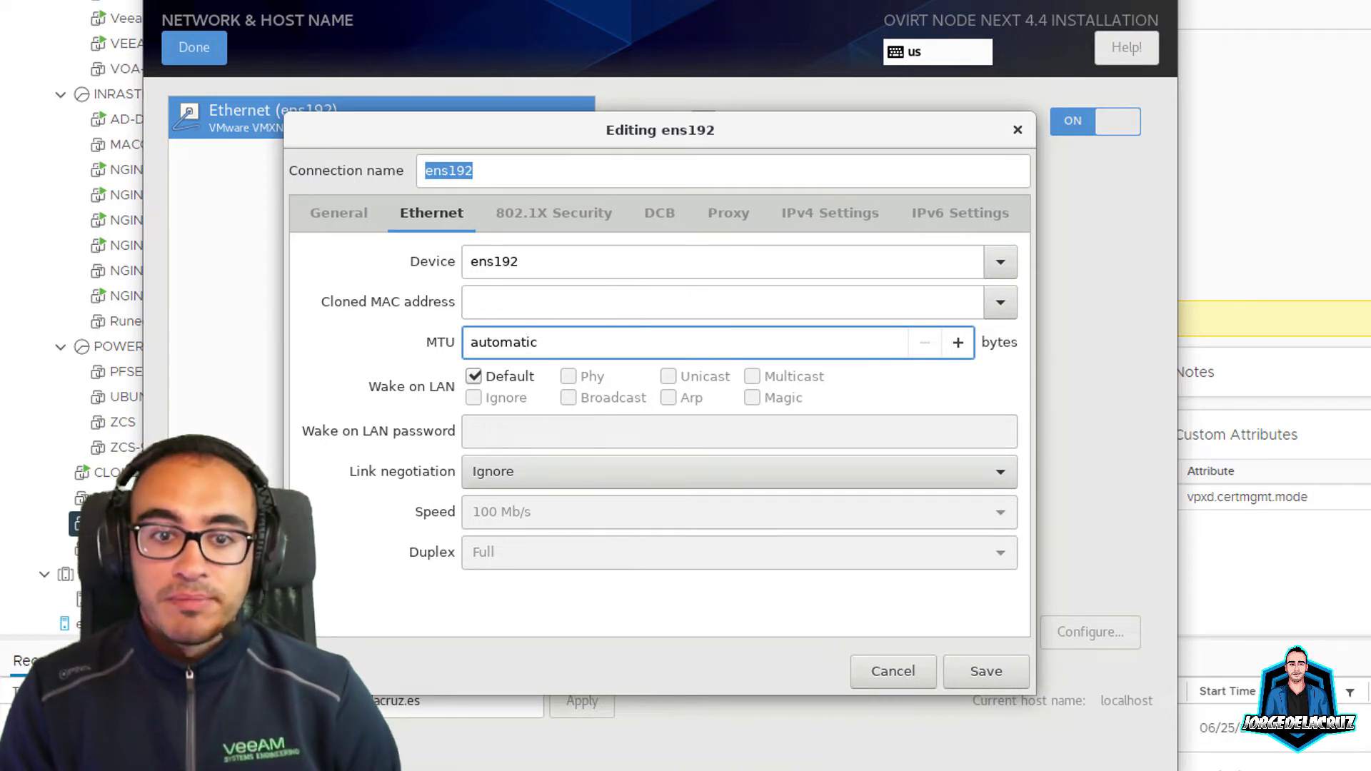
pyautogui.hotkey('ctrl', 'pageup')
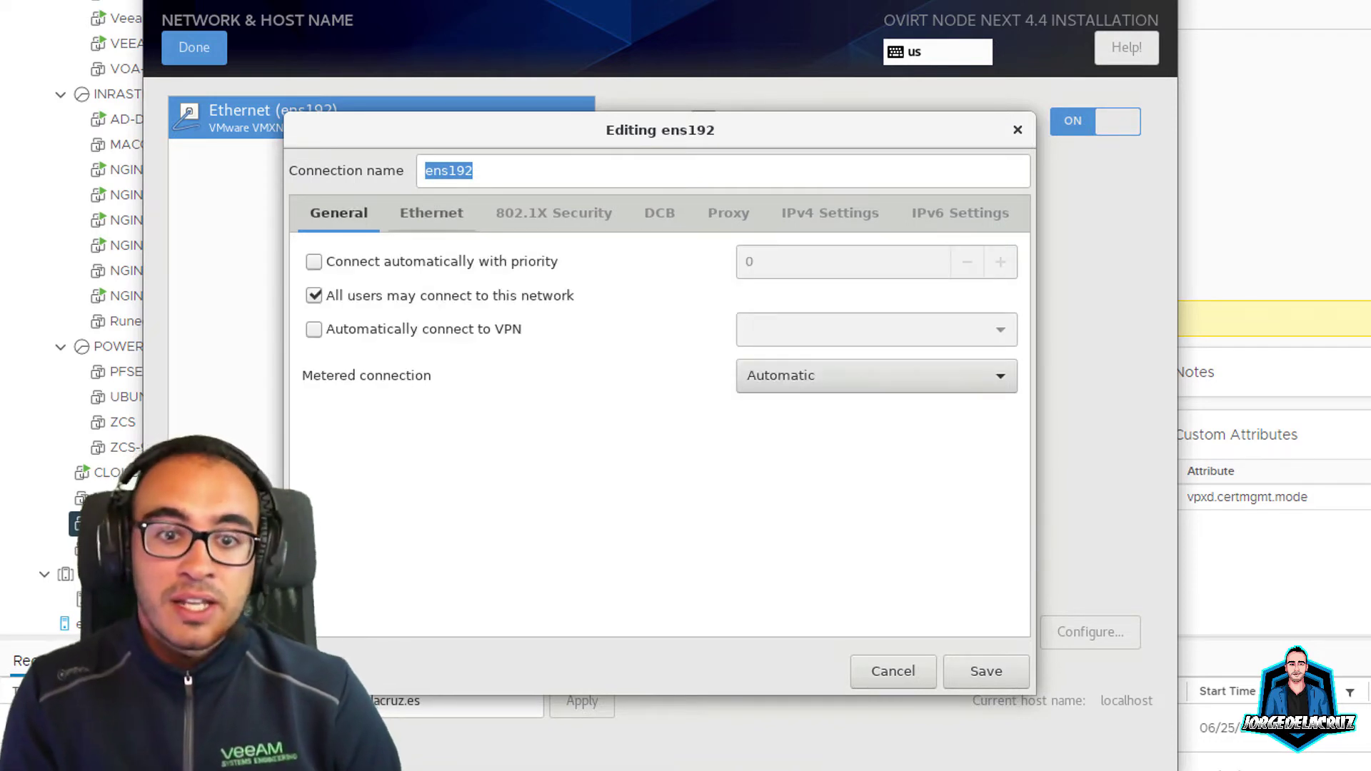
pyautogui.hotkey('ctrl', 'pagedown')
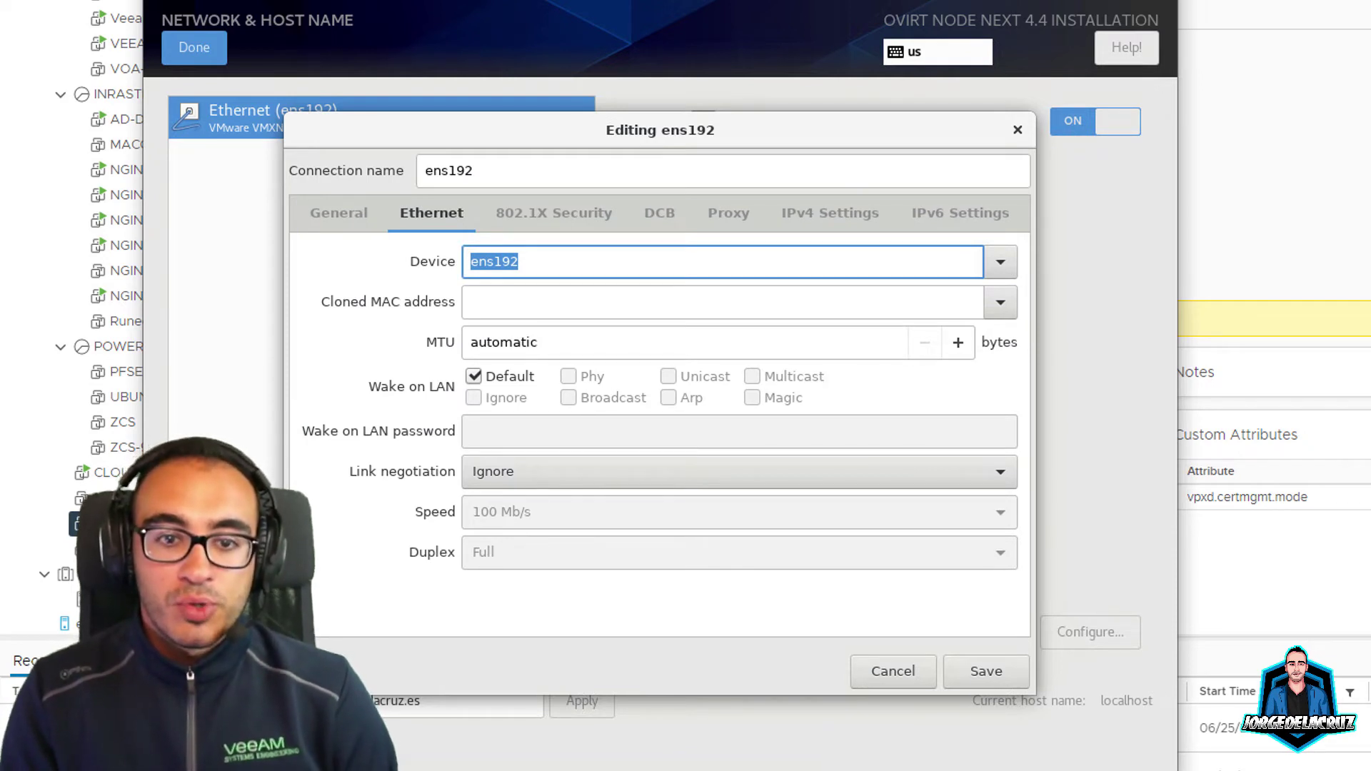
pyautogui.hotkey('ctrl', 'pagedown')
pyautogui.hotkey('ctrl', 'pagedown')
pyautogui.hotkey('ctrl', 'pagedown')
pyautogui.hotkey('ctrl', 'pagedown')
pyautogui.press('Tab')
pyautogui.press('space')
pyautogui.press('Down')
pyautogui.press('Down')
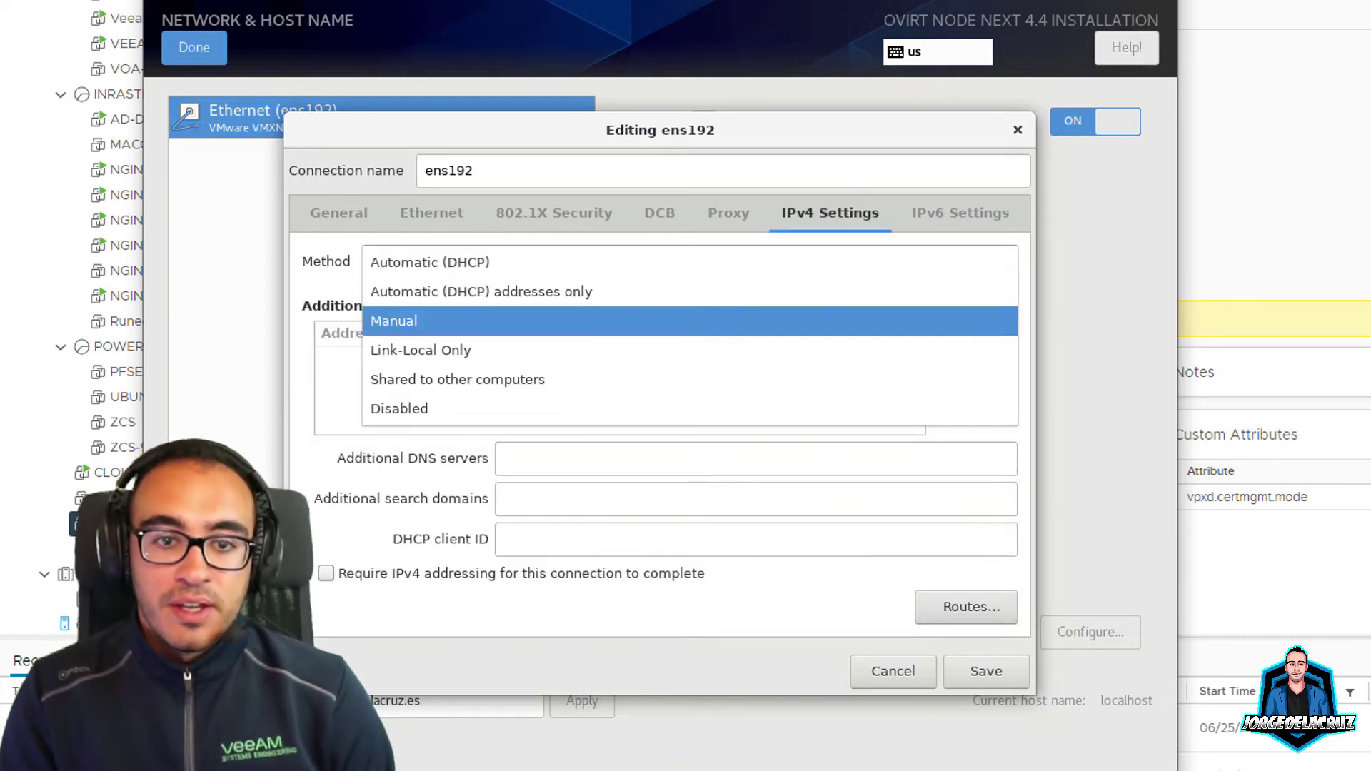
pyautogui.press('Return')
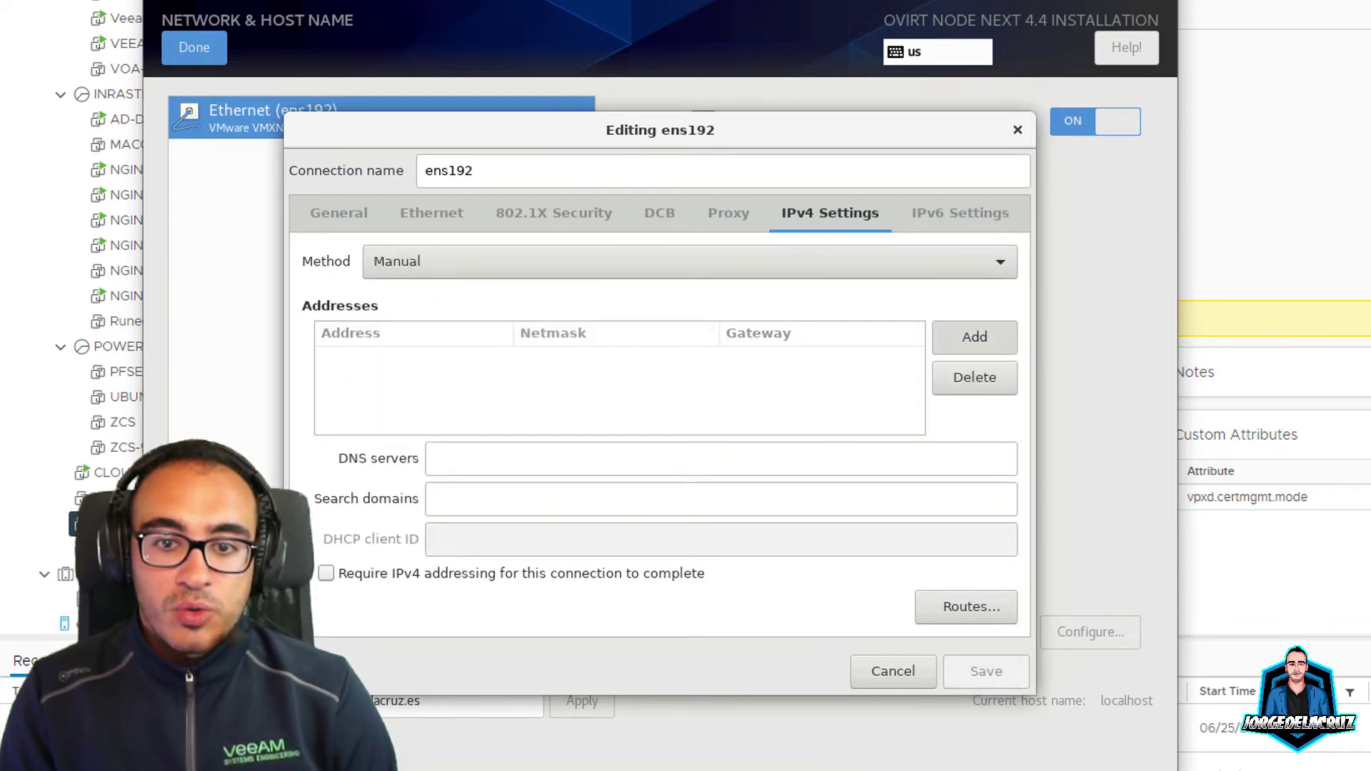
pyautogui.press('Tab')
pyautogui.press('Tab')
pyautogui.press('Return')
# Step: Add IPv4 address 192.168.1.95 with netmask 24 and gateway 192.168.1.1
pyautogui.write('192.1')
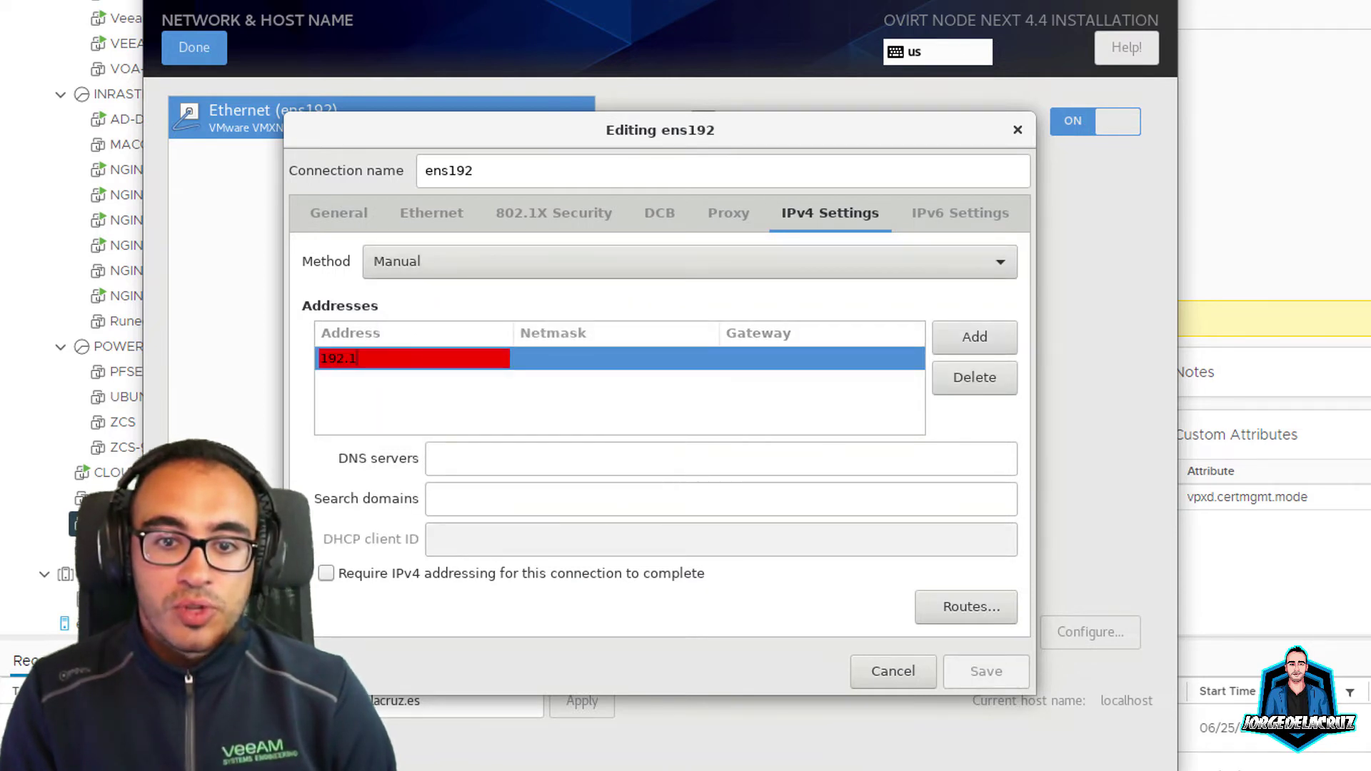
pyautogui.write('68.1.95')
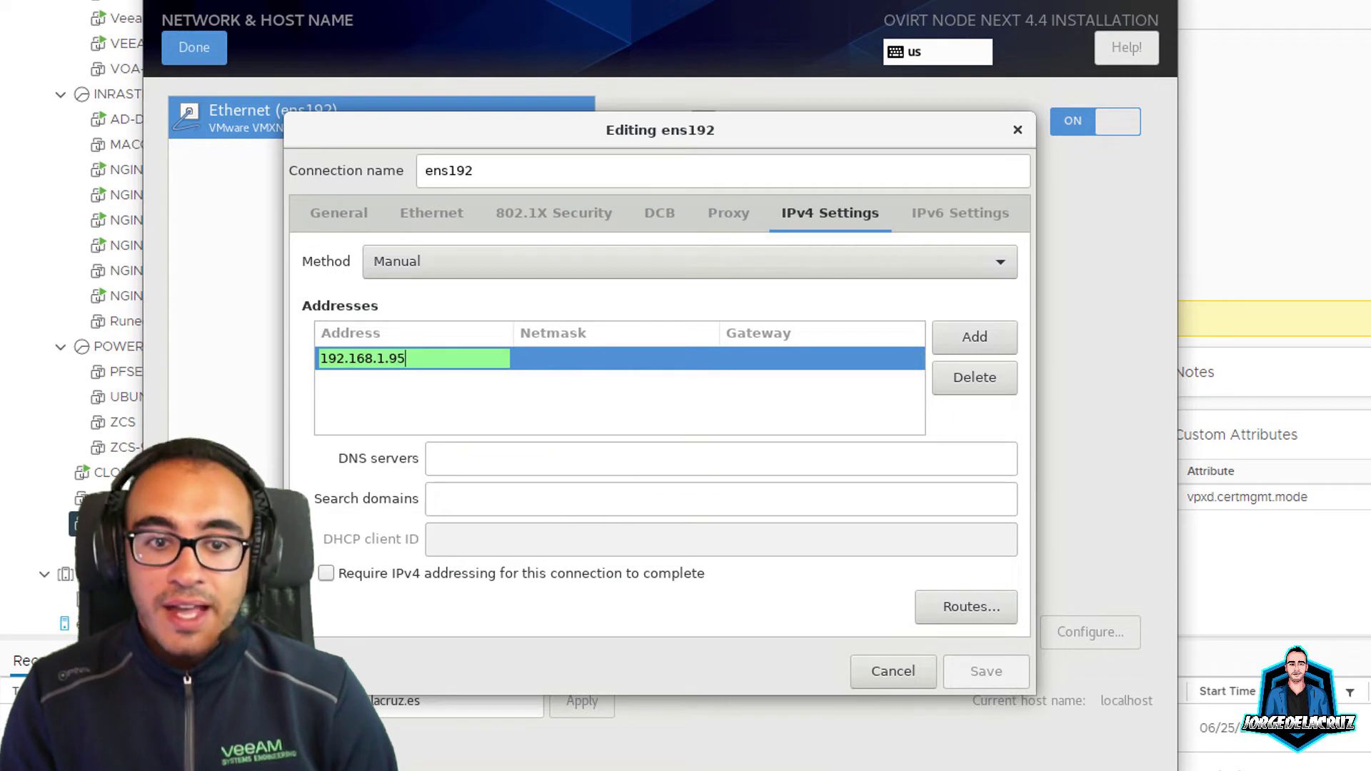
pyautogui.press('Tab')
pyautogui.write('24')
pyautogui.press('Tab')
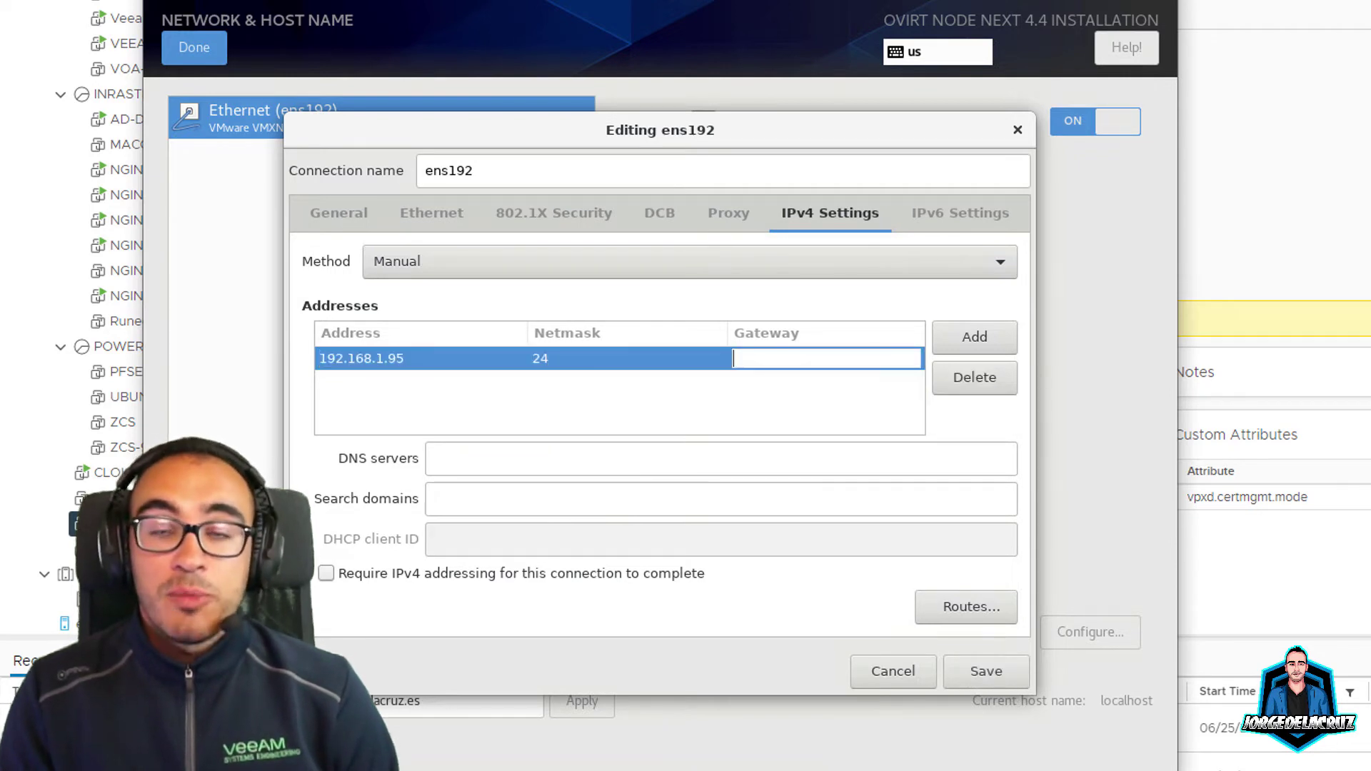
pyautogui.write('192.168.1.1')
pyautogui.click(621, 358)
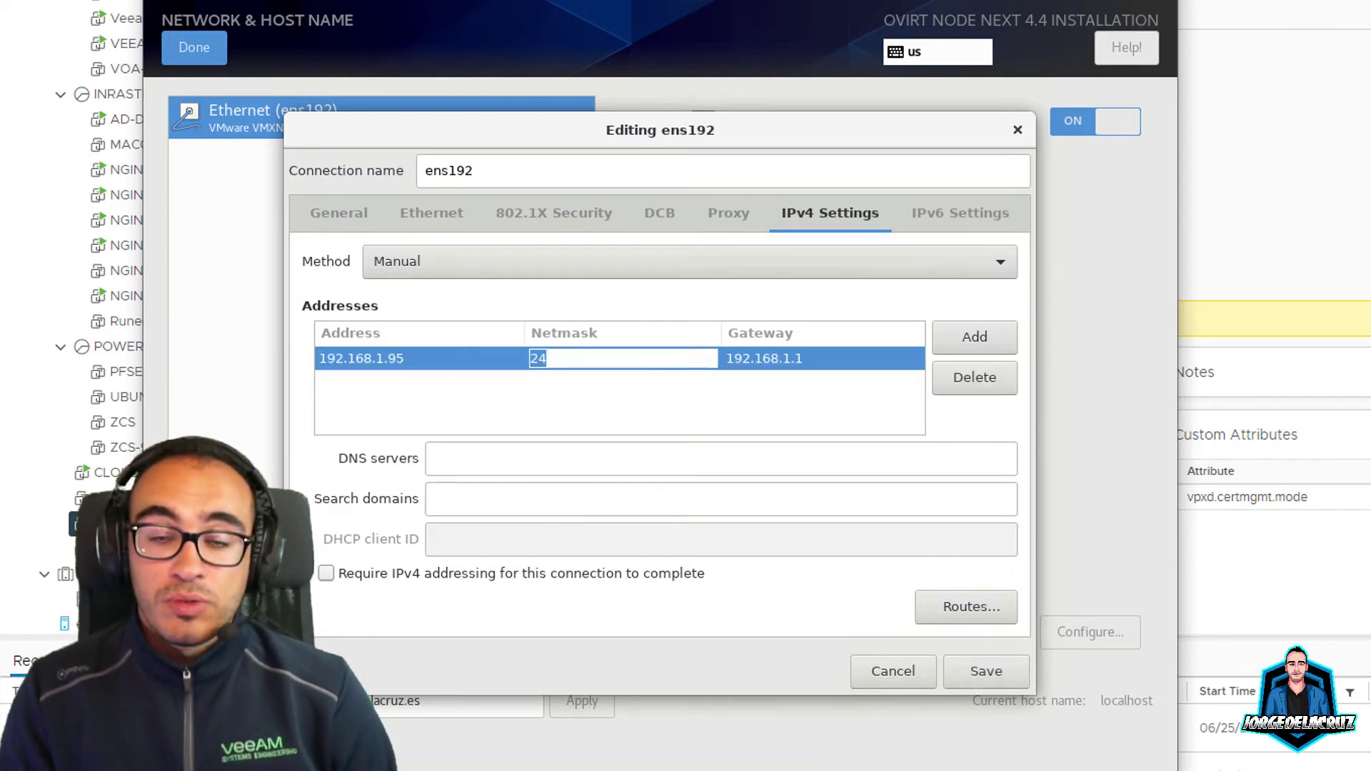
pyautogui.click(419, 358)
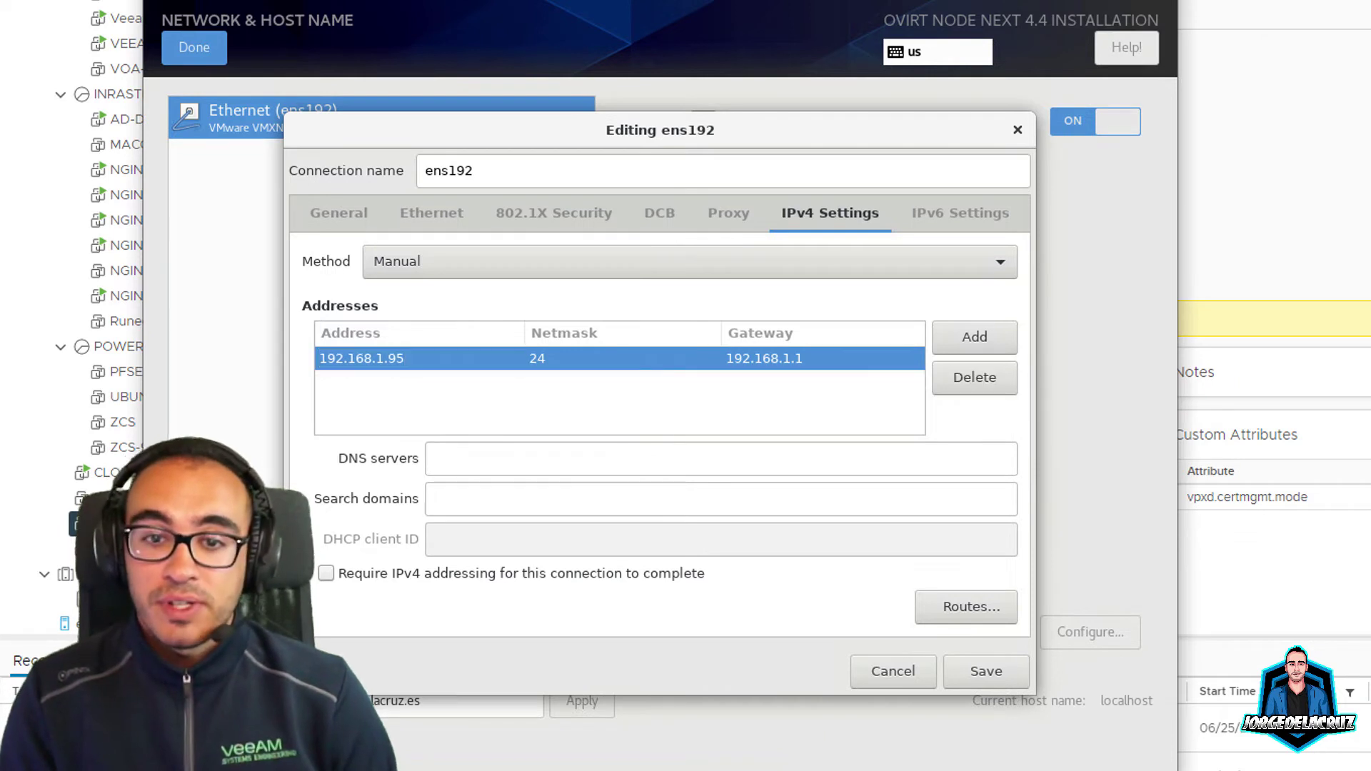
# Step: Set DNS server 192.168.1.6 and search domain jorgedelacruz.es, then save the connection
pyautogui.click(434, 459)
pyautogui.write('192.168.1.6')
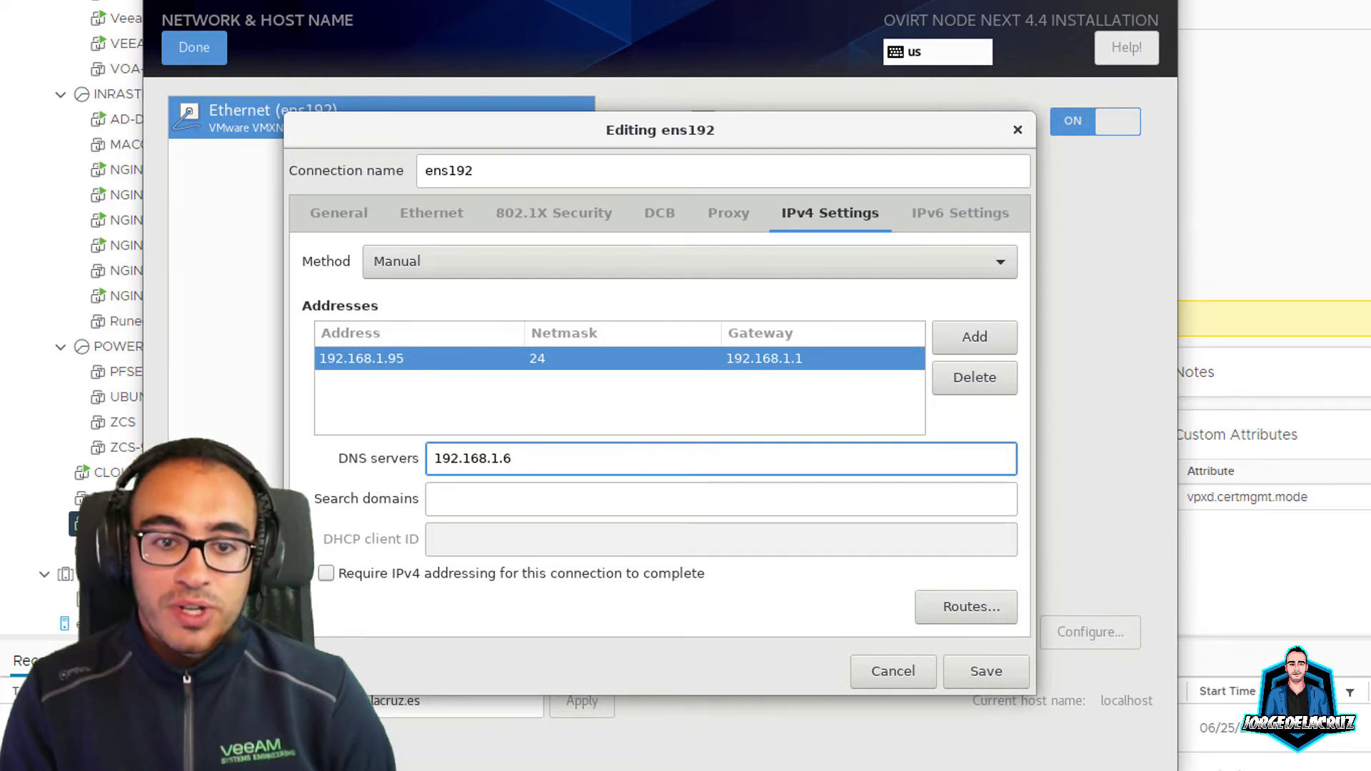
pyautogui.click(436, 500)
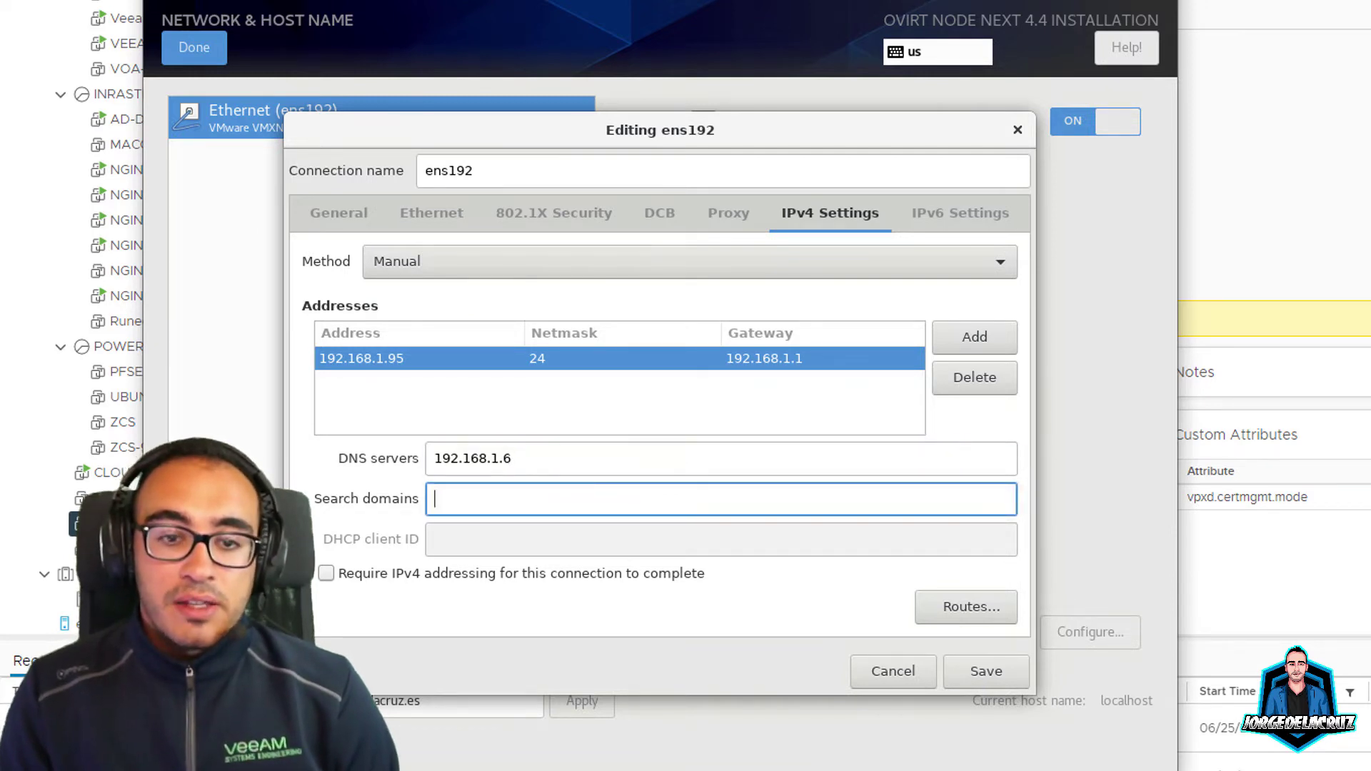
pyautogui.write('jorgedelacruz.es')
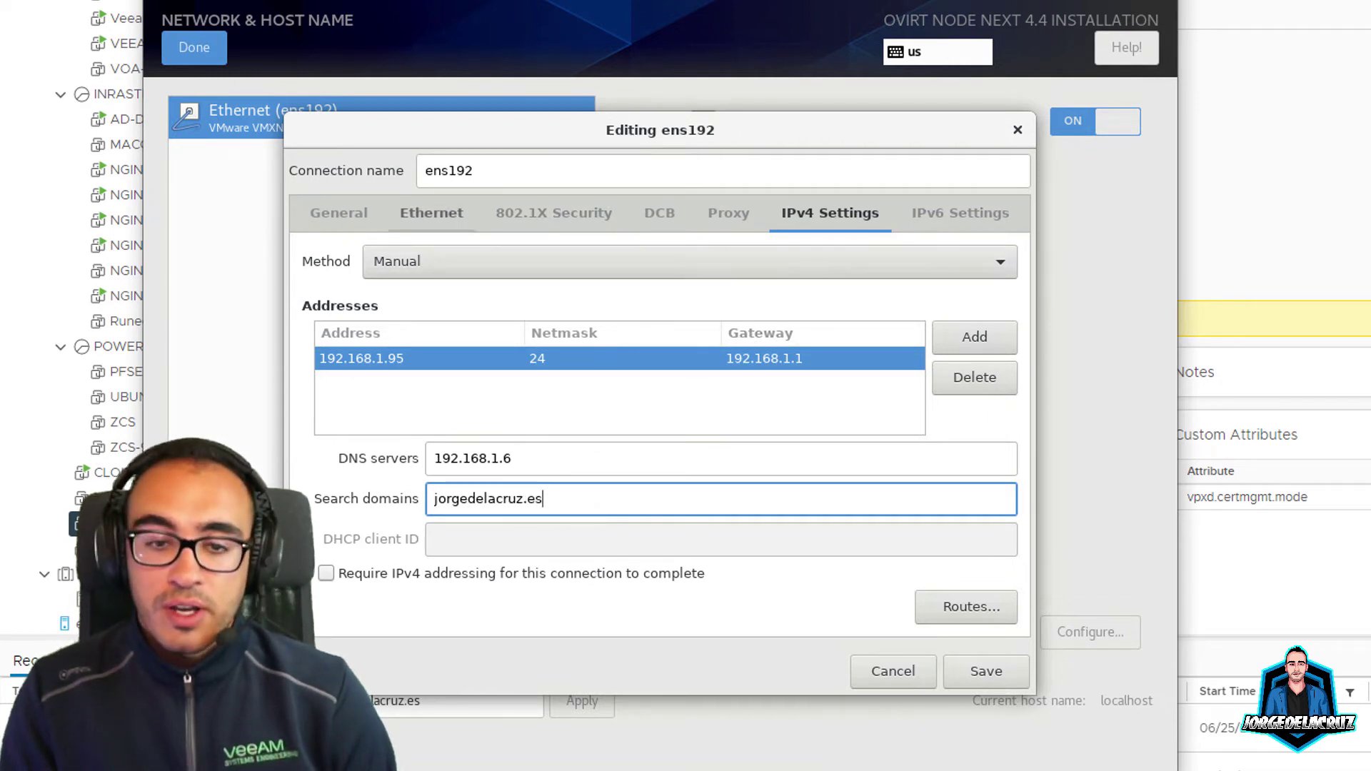
pyautogui.click(339, 212)
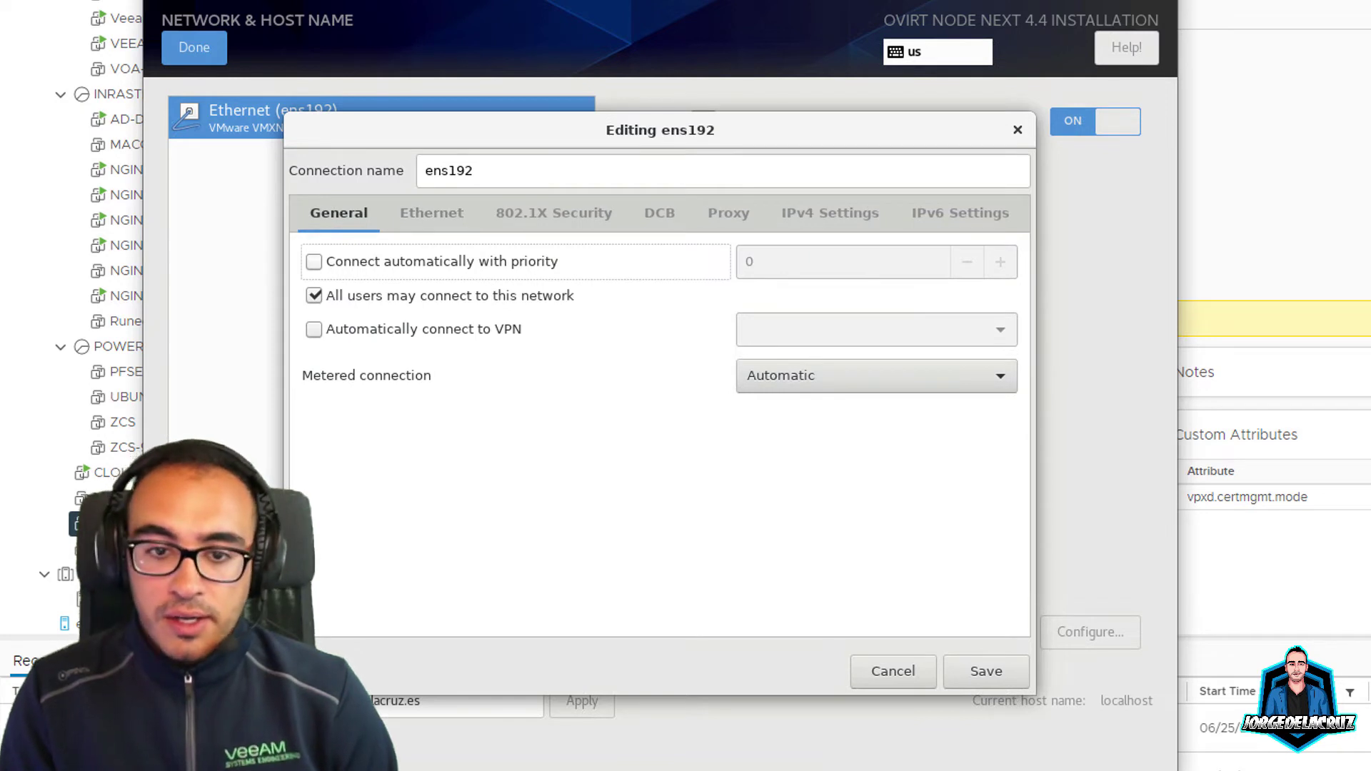
pyautogui.click(431, 213)
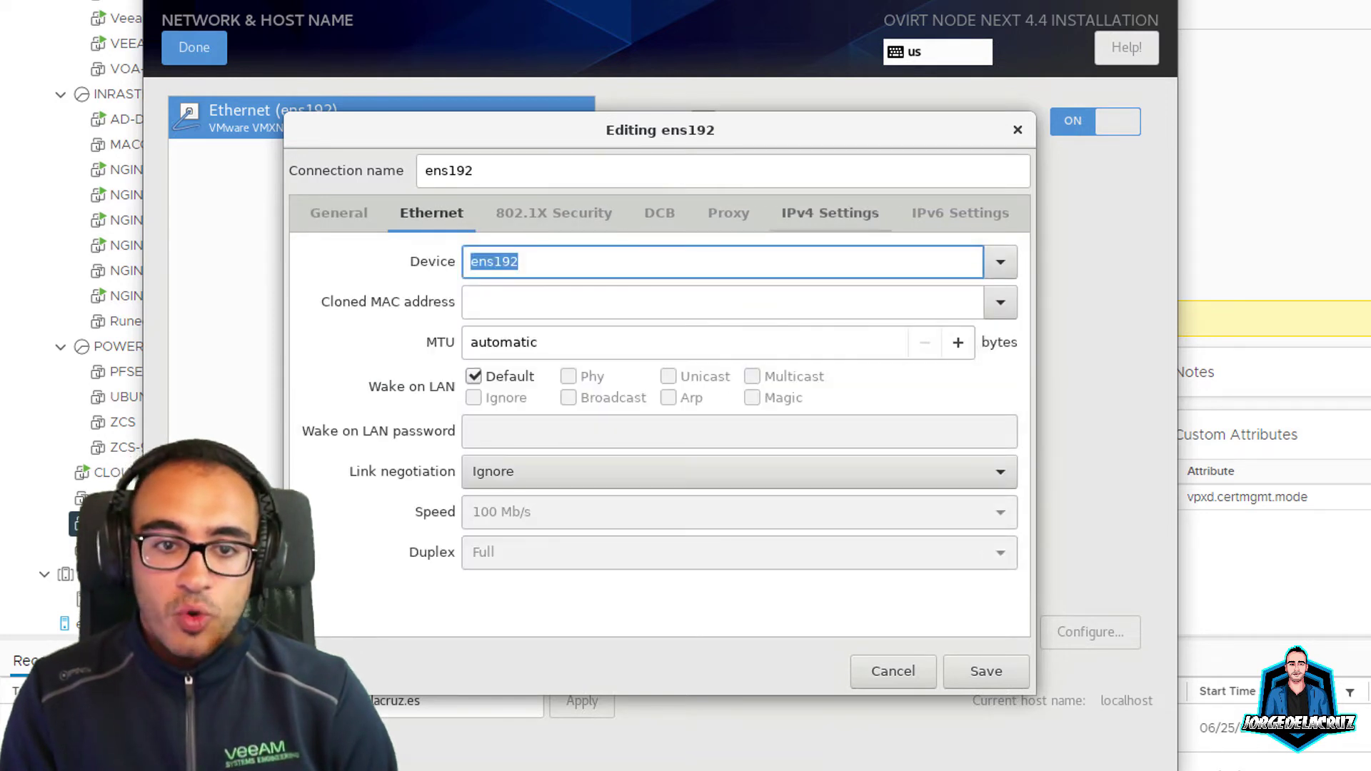
pyautogui.click(987, 671)
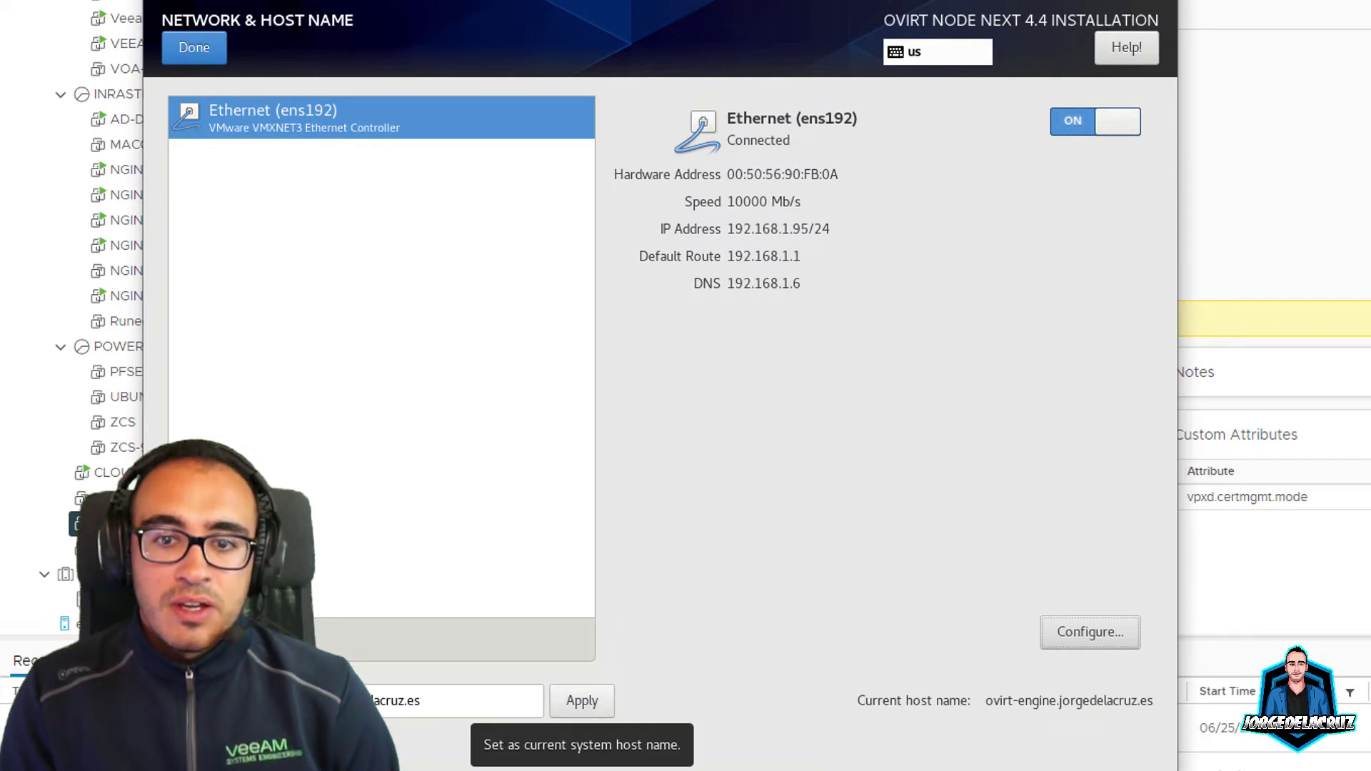
# Step: Apply the new host name, return to the summary, and glance at Security Policy
pyautogui.click(582, 701)
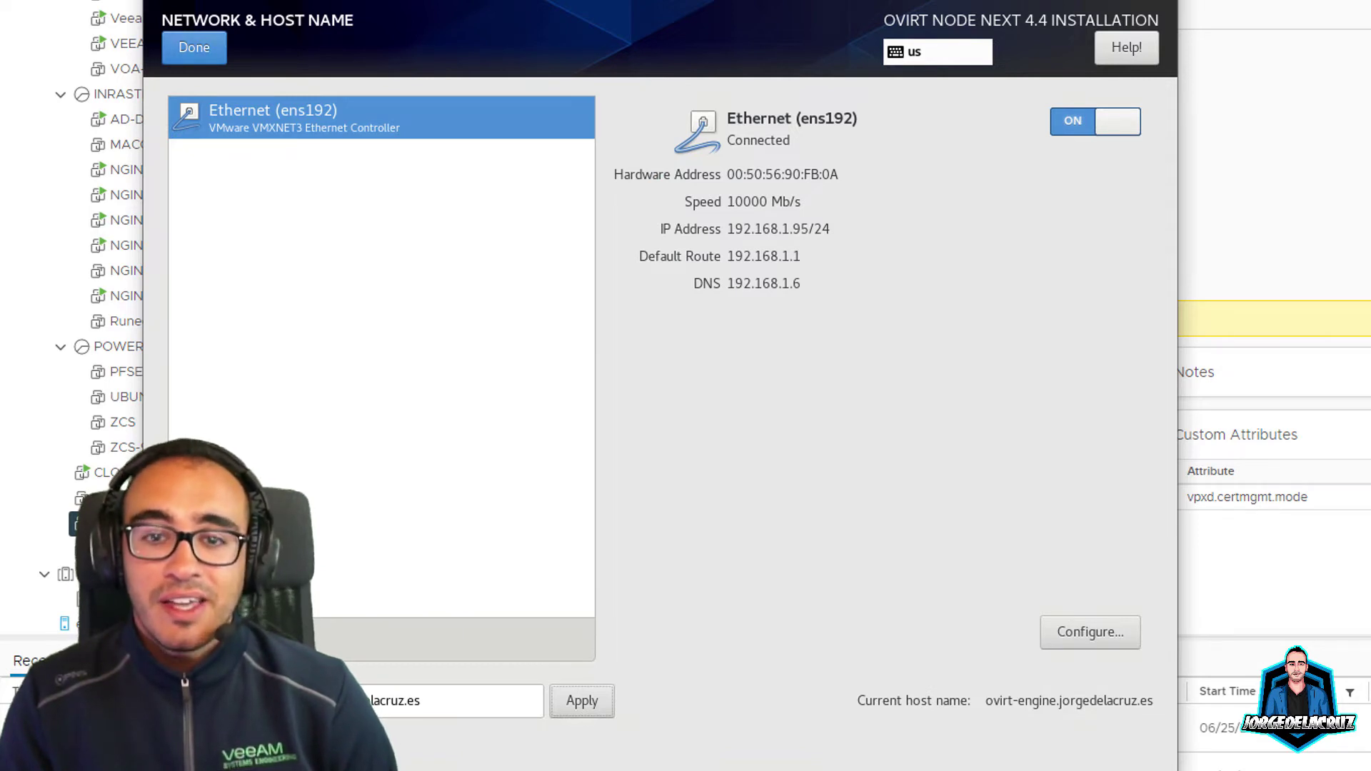
pyautogui.hotkey('alt', 'd')
pyautogui.press('Down')
pyautogui.press('Return')
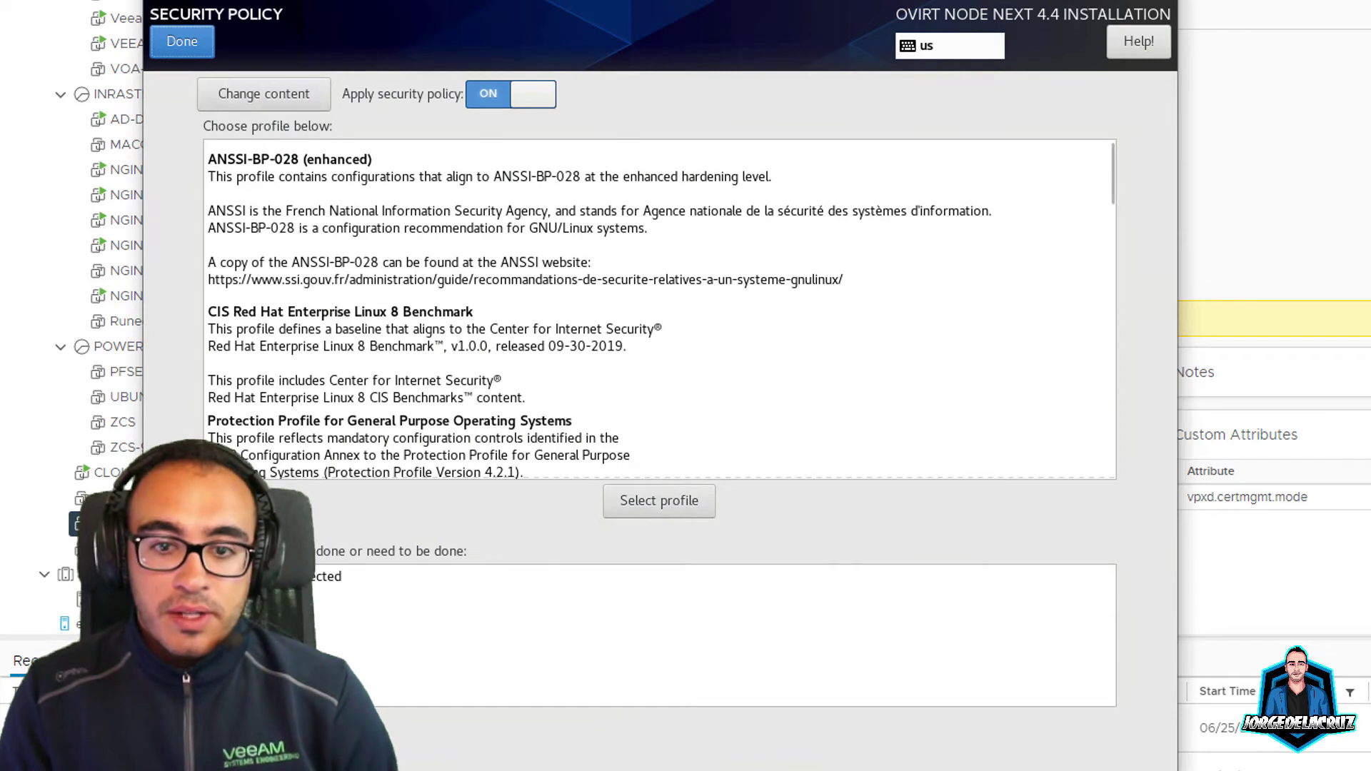
pyautogui.hotkey('alt', 'd')
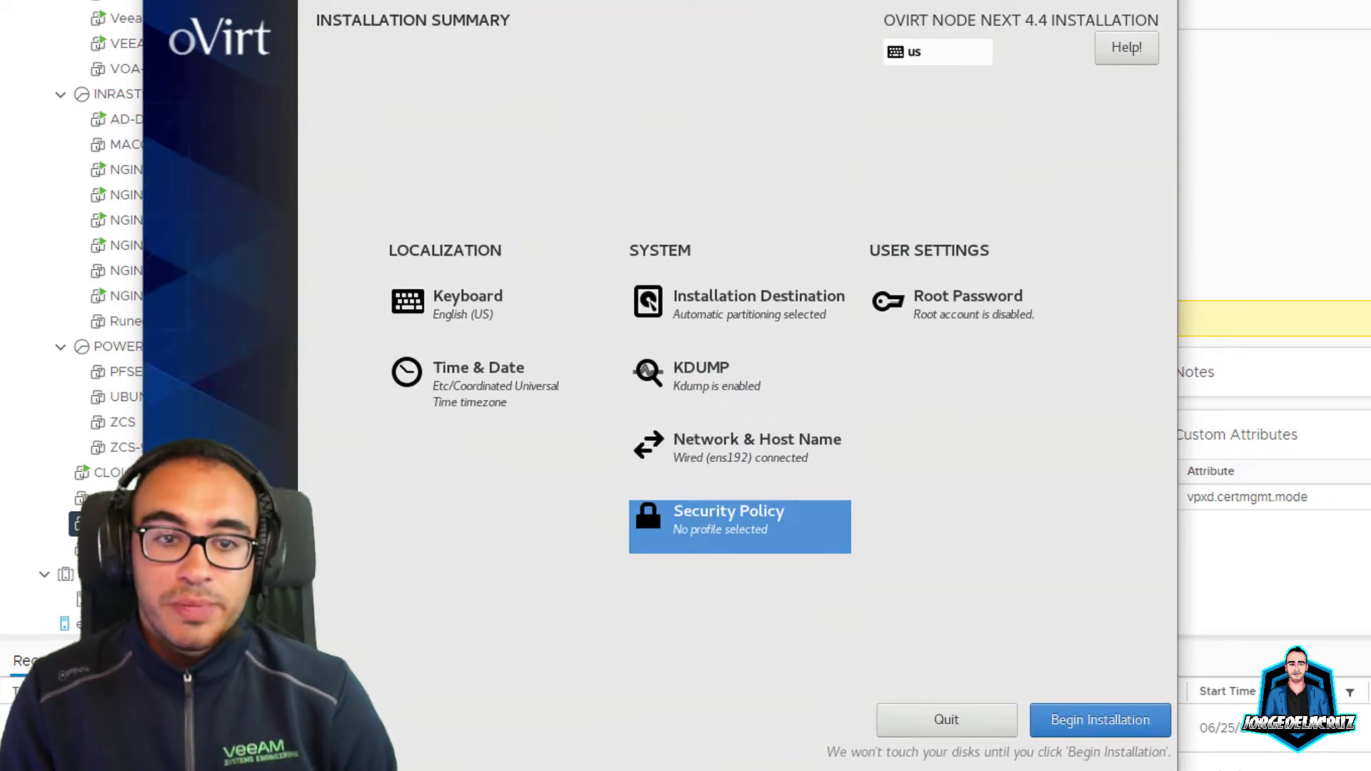
# Step: Enter the root password and its confirmation, then finish the Root Password page
pyautogui.press('Right')
pyautogui.press('Return')
pyautogui.write('*********')
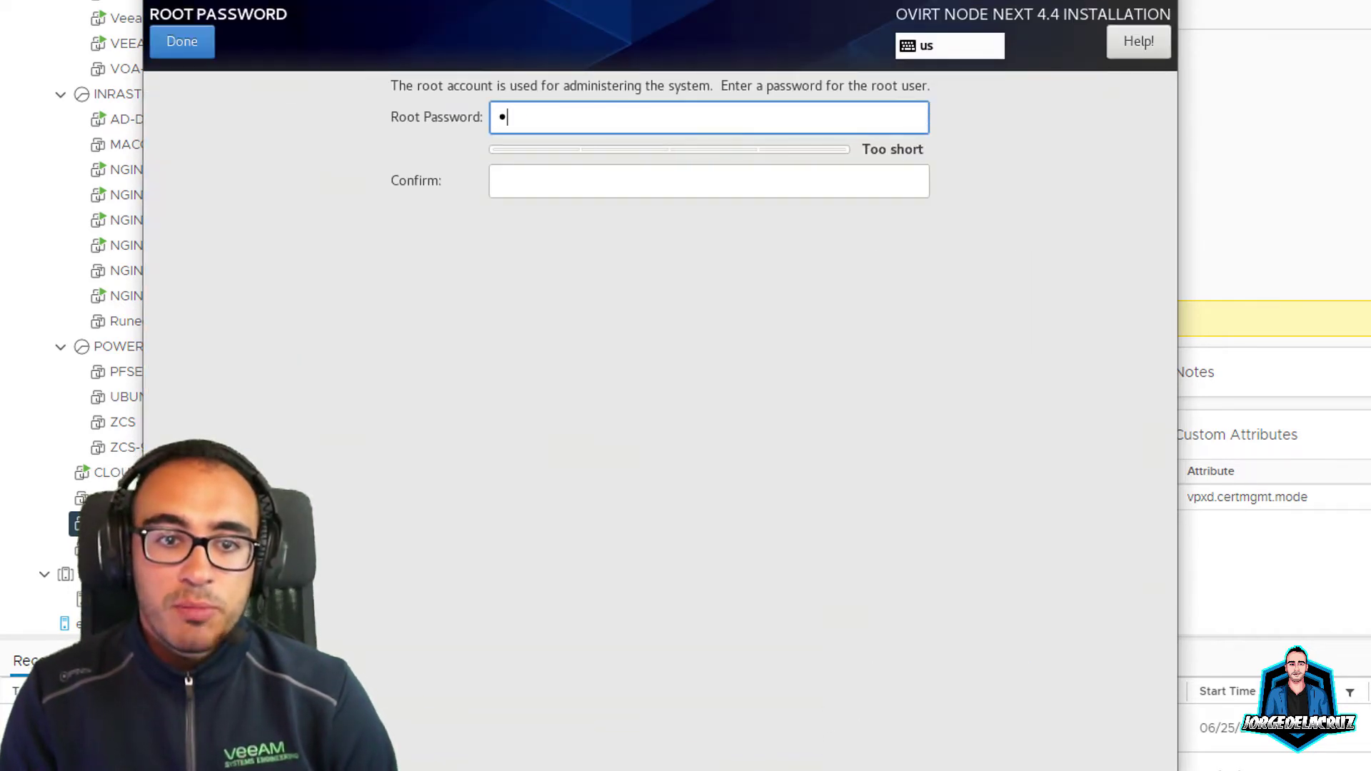
pyautogui.write('**')
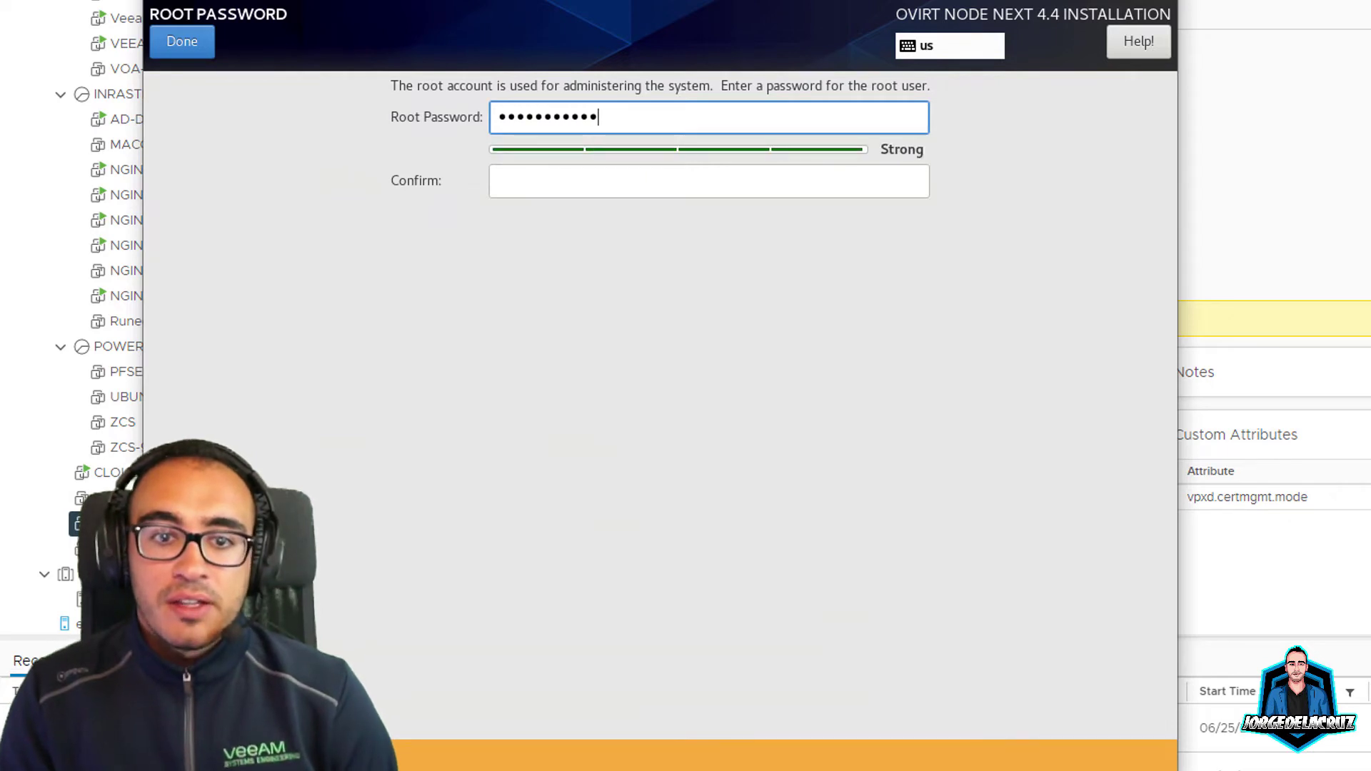
pyautogui.press('Tab')
pyautogui.write('***********')
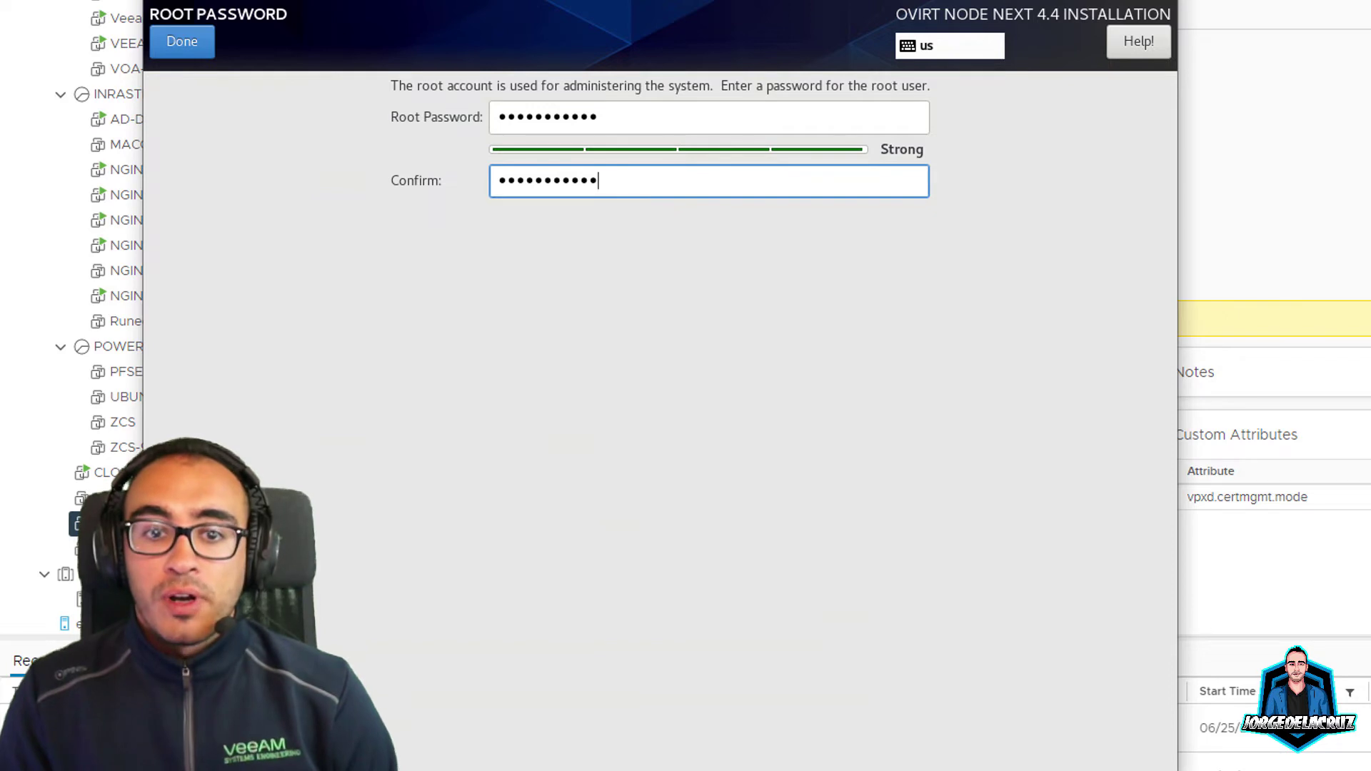
pyautogui.click(182, 41)
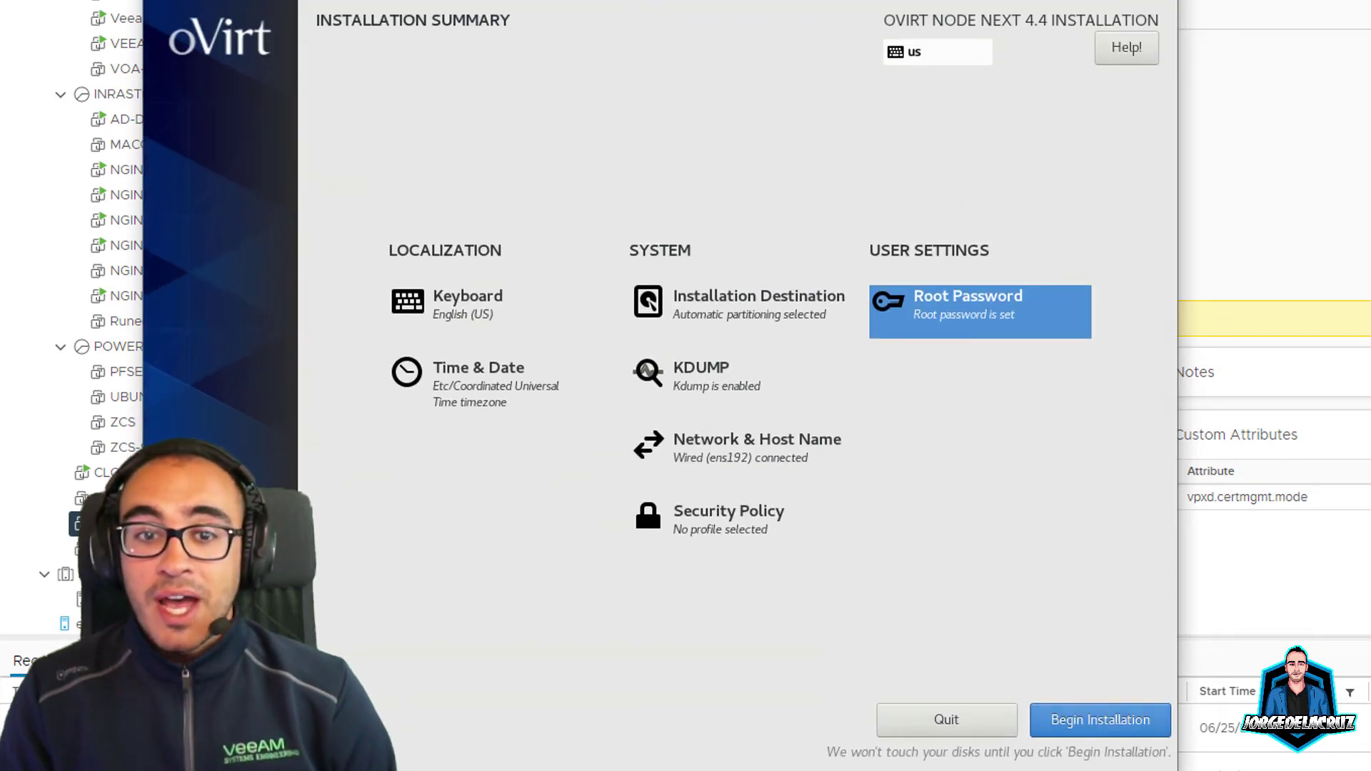
# Step: Begin the oVirt Node installation and reboot the system once it completes
pyautogui.click(1102, 716)
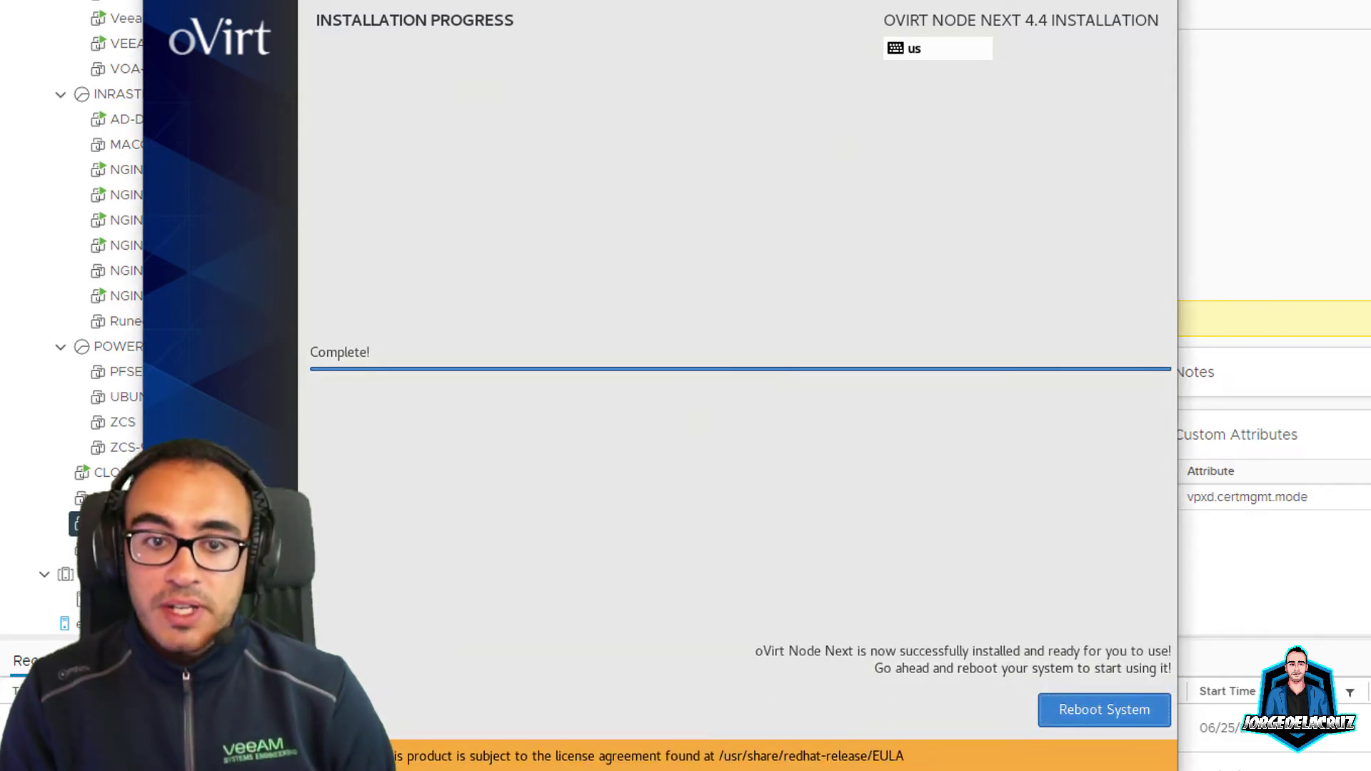
pyautogui.press('Return')
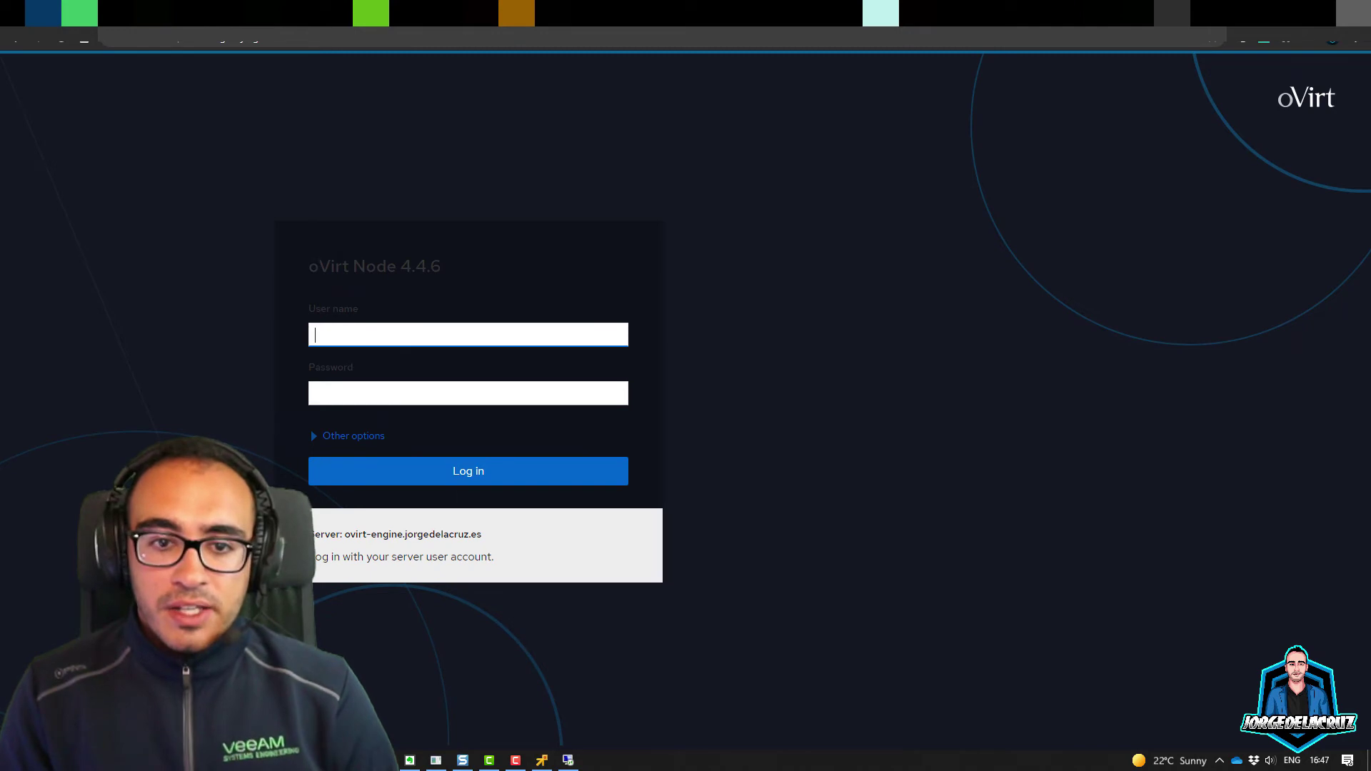
# Step: Sign in to Cockpit with the admin user name and the account password
pyautogui.write('admin')
pyautogui.press('Tab')
pyautogui.write('•••••••••••')
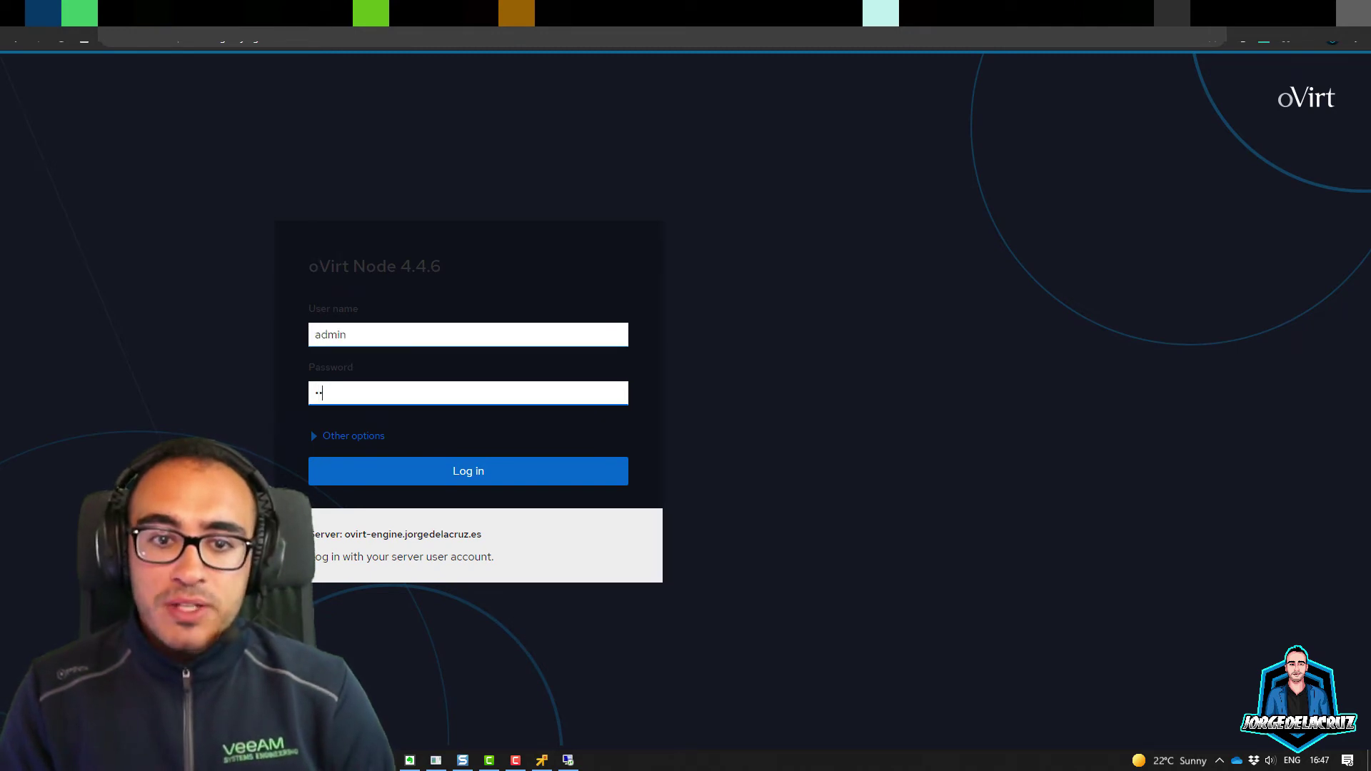
pyautogui.press('Return')
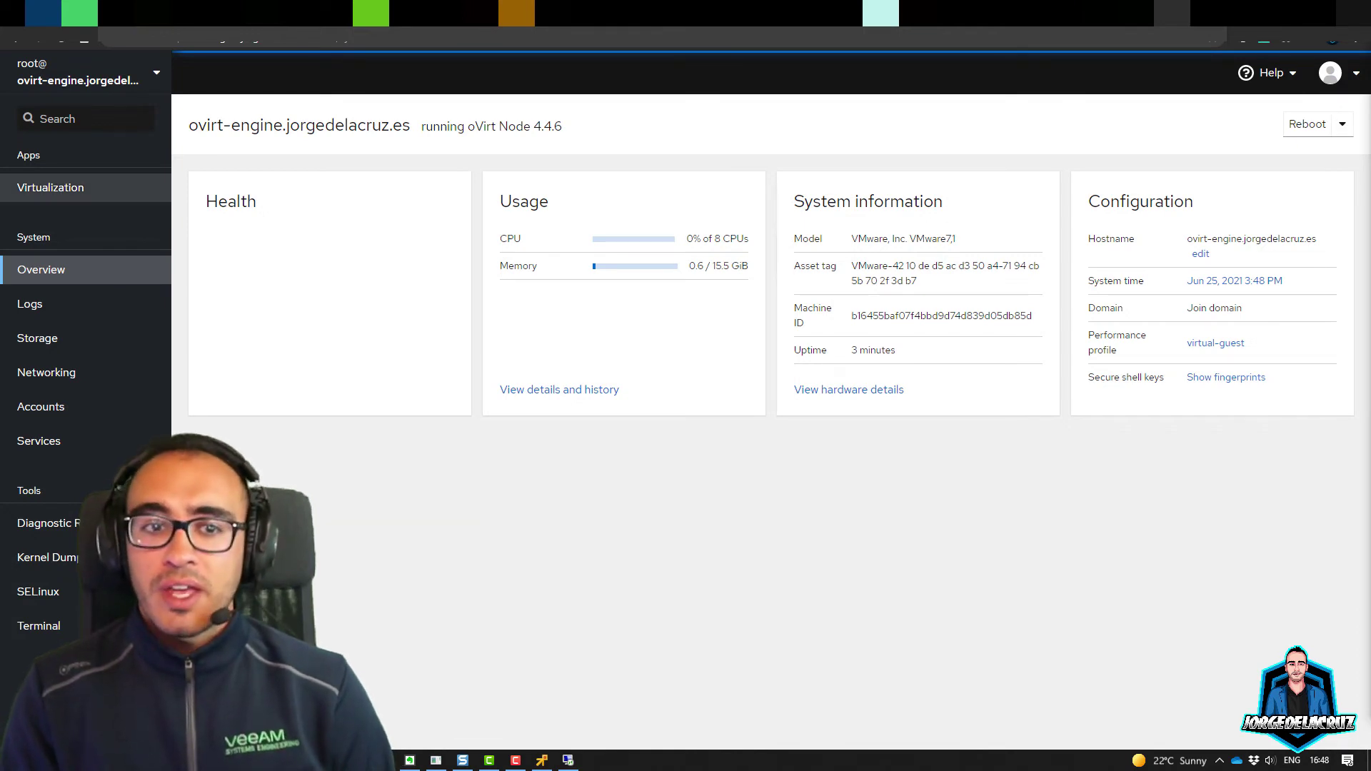
# Step: Browse Virtualization, Storage, Networking, Accounts, Services and Overview, then open Hosted Engine setup
pyautogui.click(50, 187)
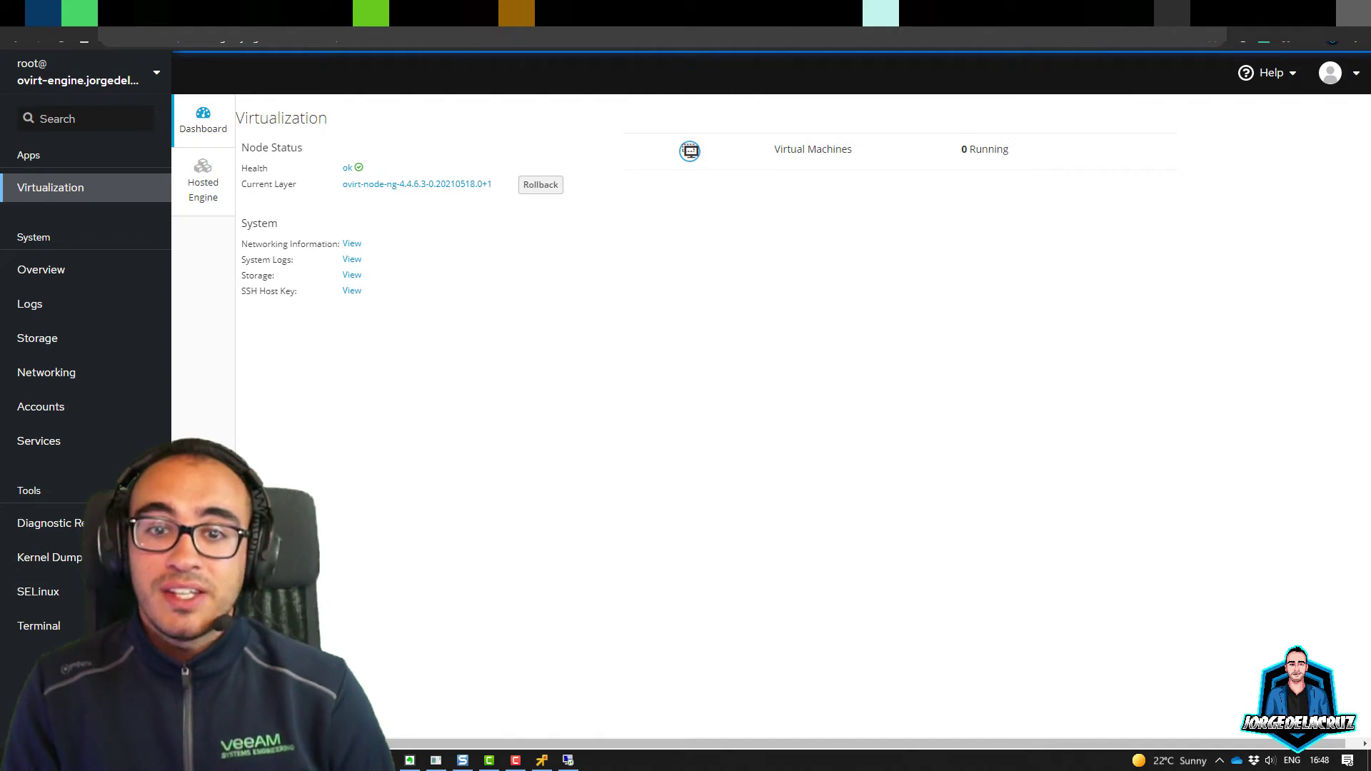
pyautogui.click(42, 338)
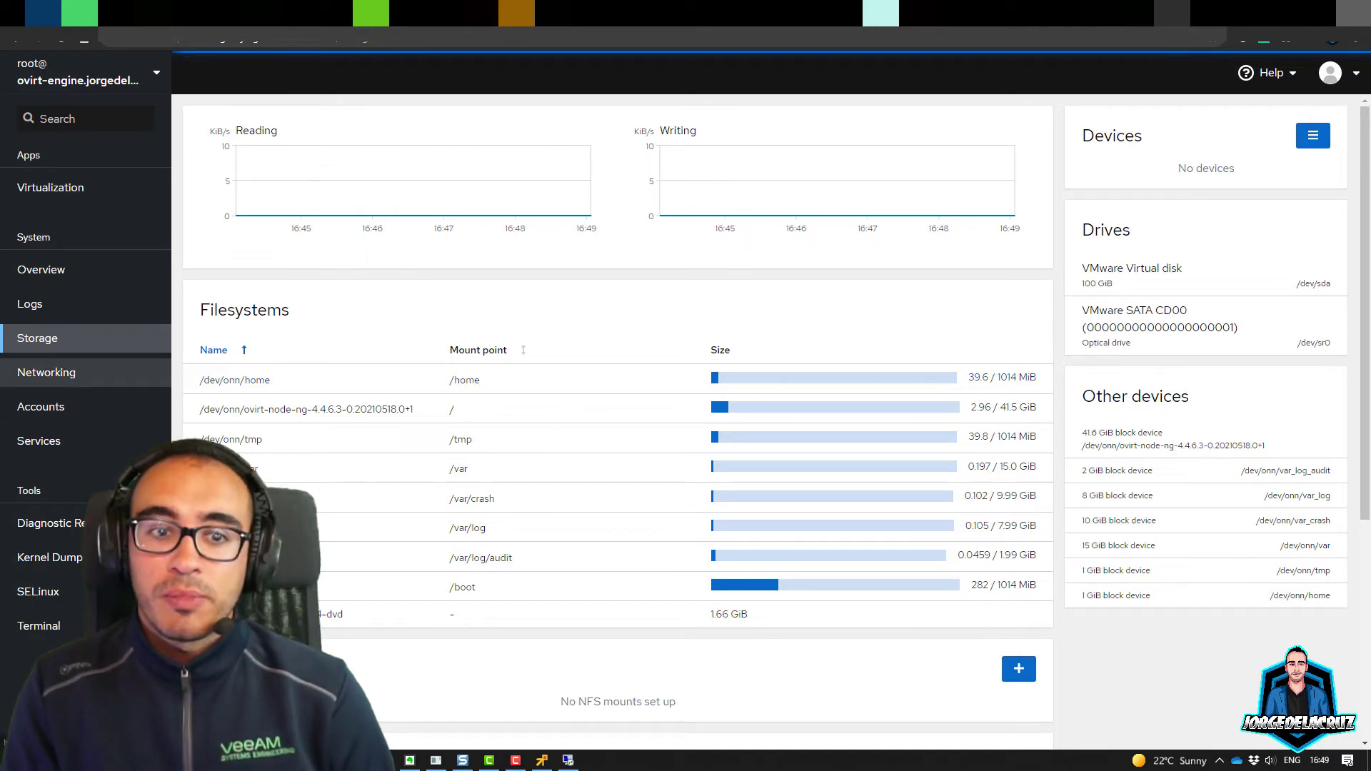
pyautogui.click(46, 372)
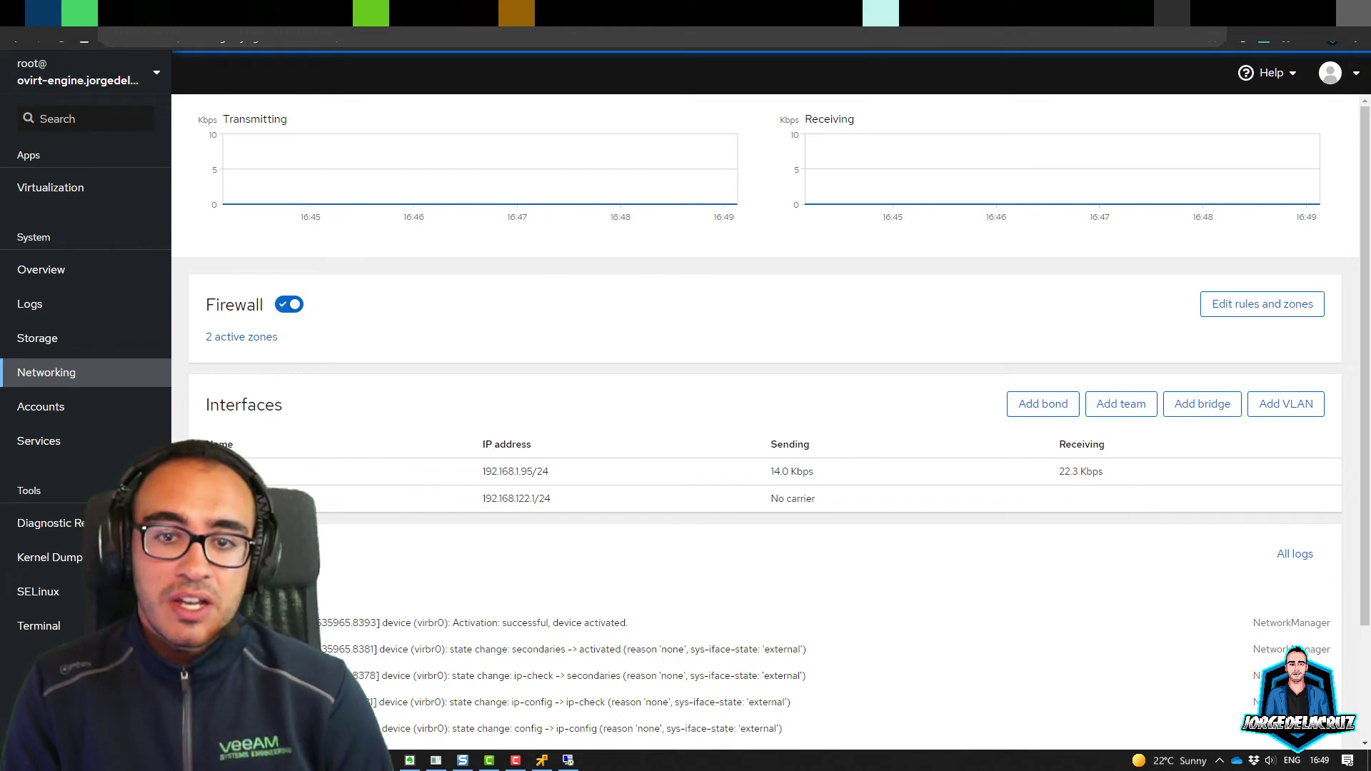
pyautogui.click(41, 407)
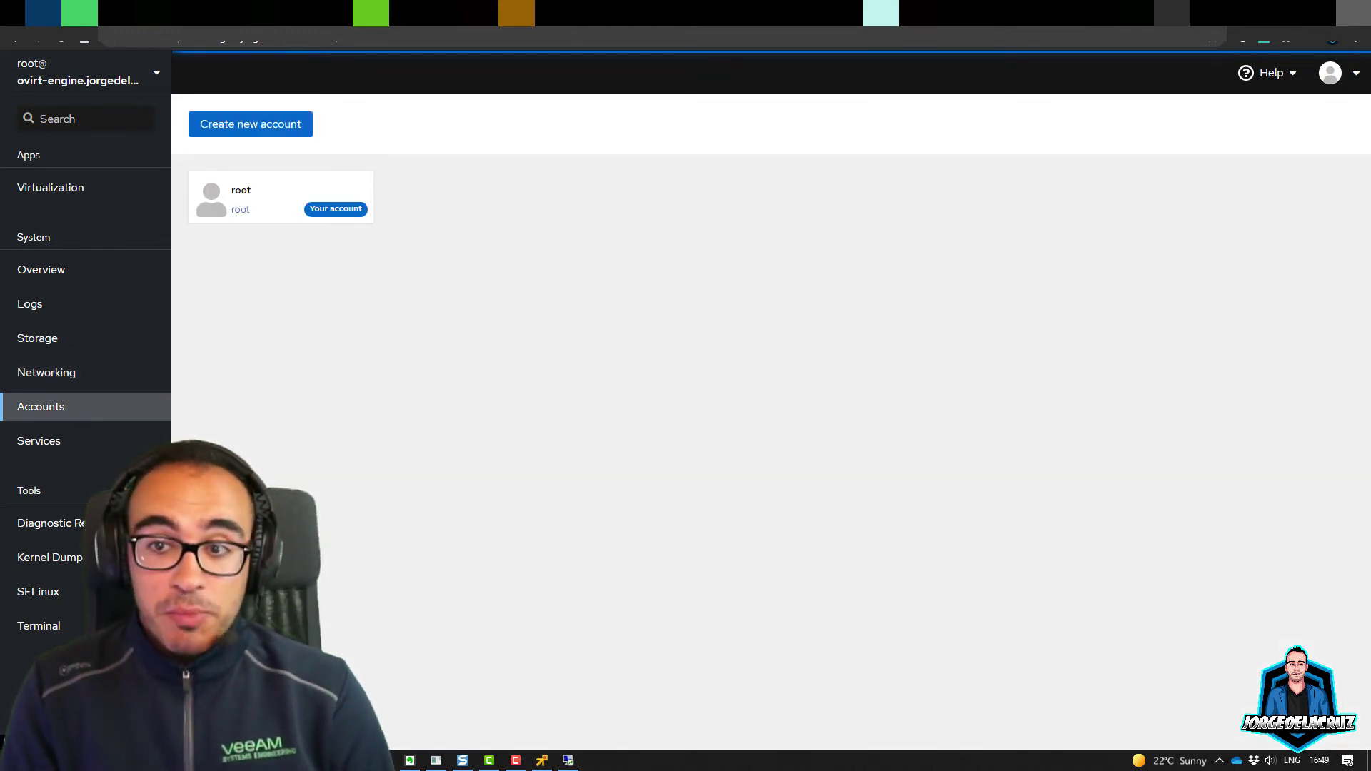
pyautogui.click(39, 440)
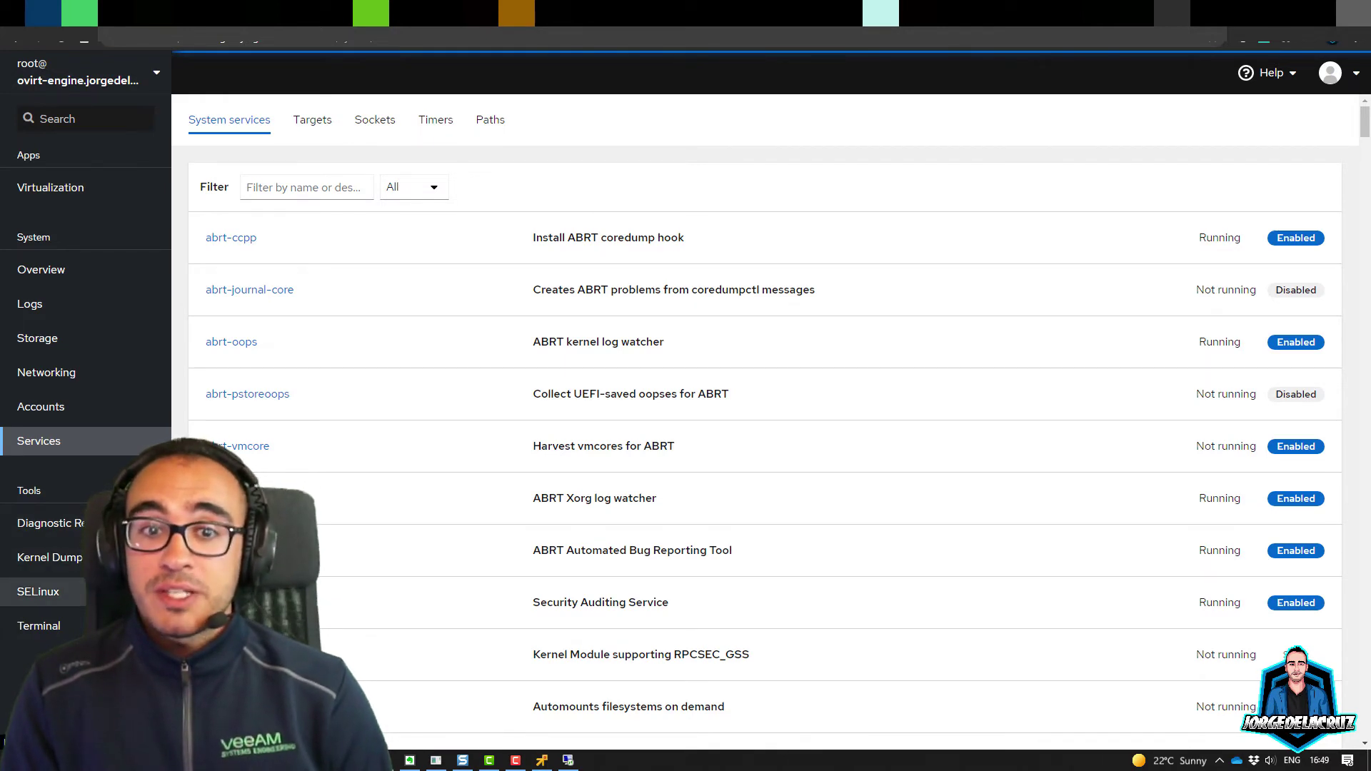
pyautogui.click(41, 270)
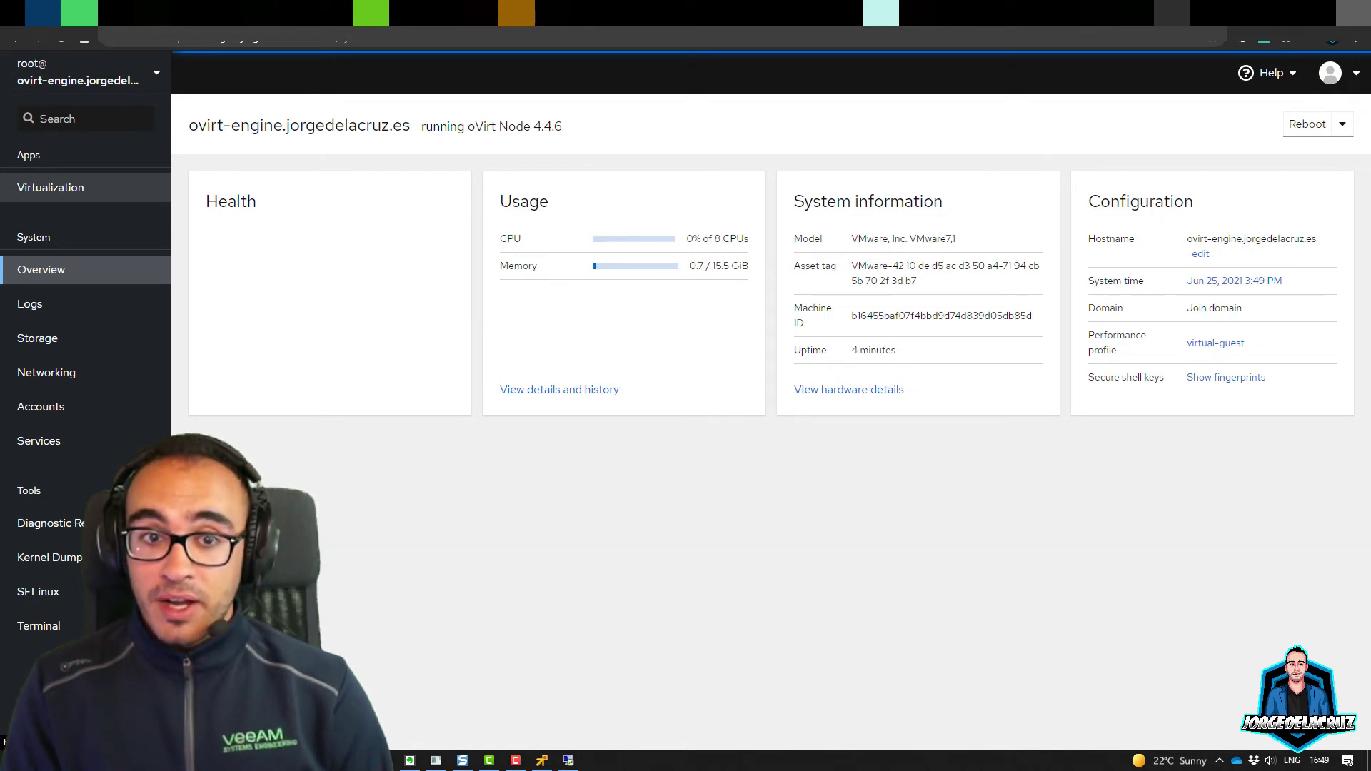
pyautogui.click(50, 187)
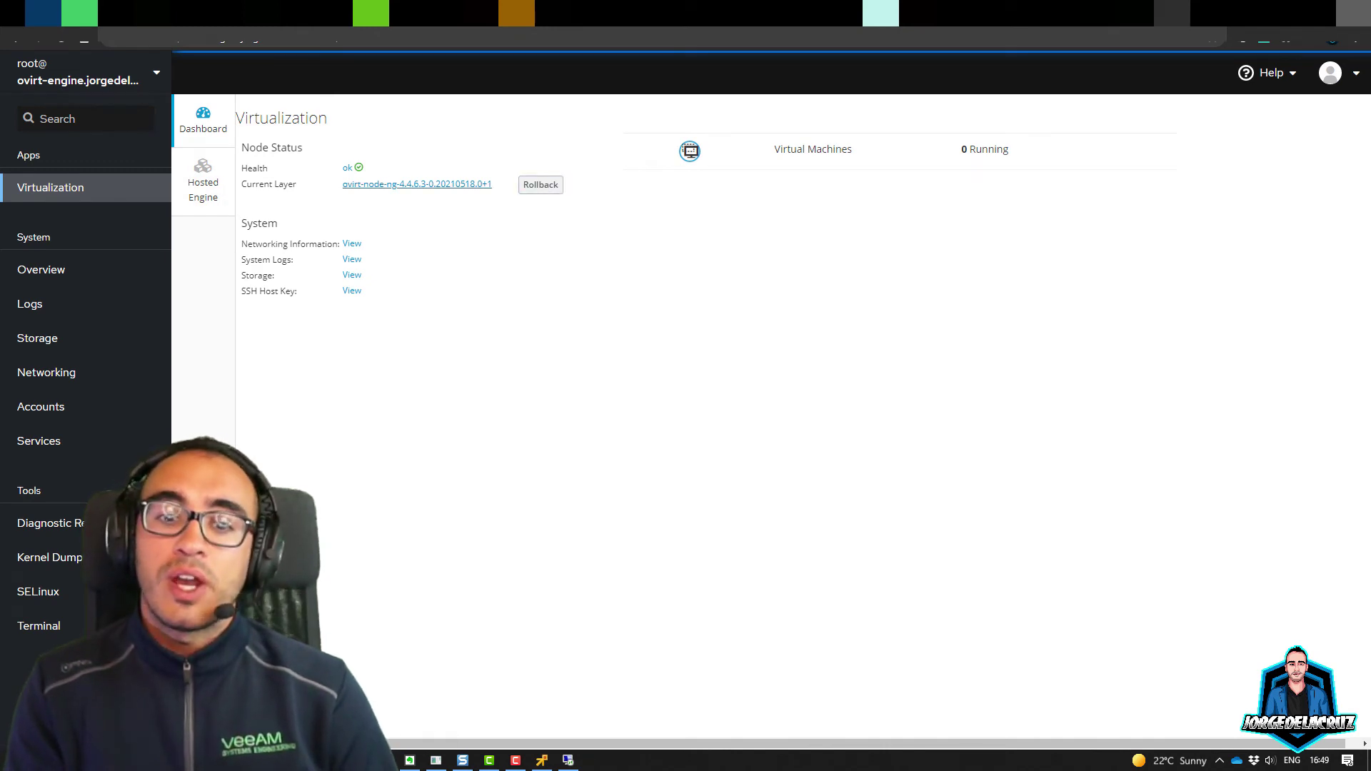
pyautogui.click(203, 182)
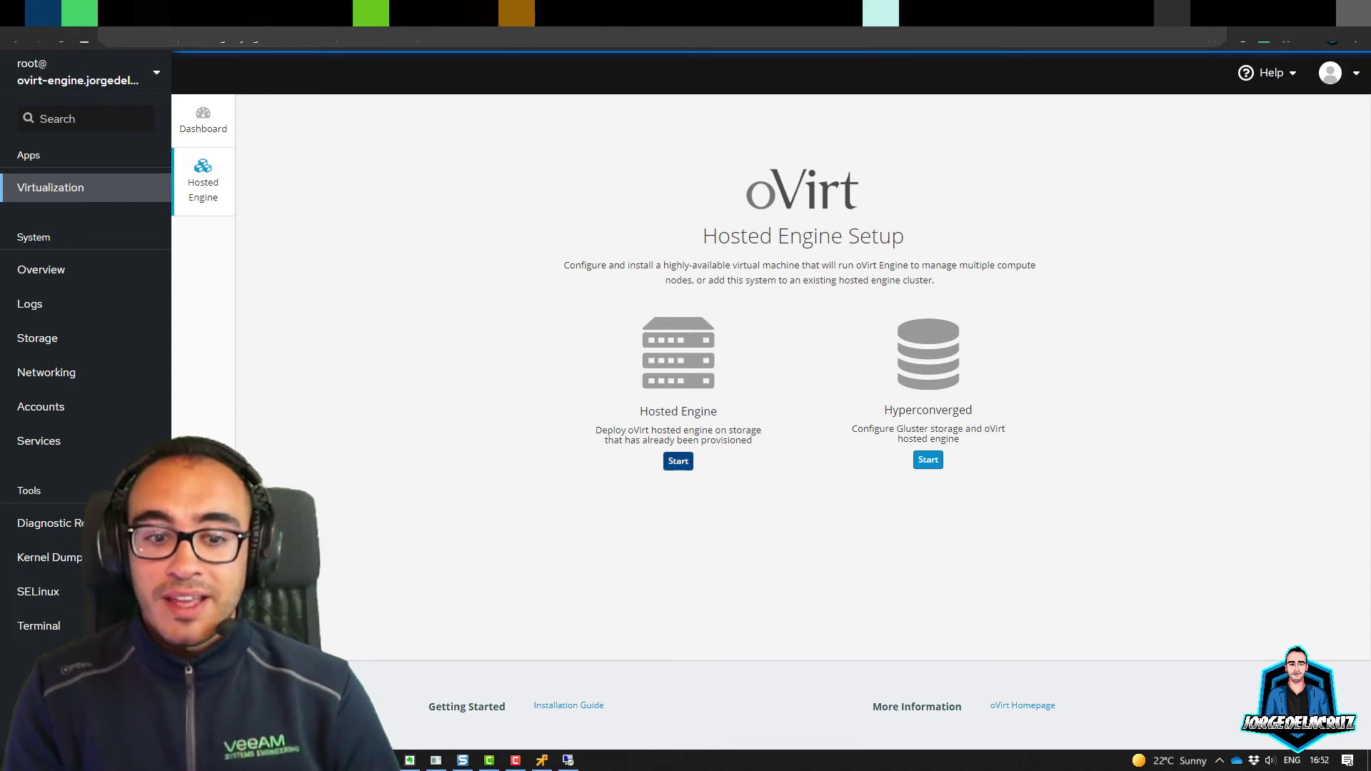
# Step: Start the Hosted Engine deployment from the Hosted Engine option
pyautogui.click(678, 461)
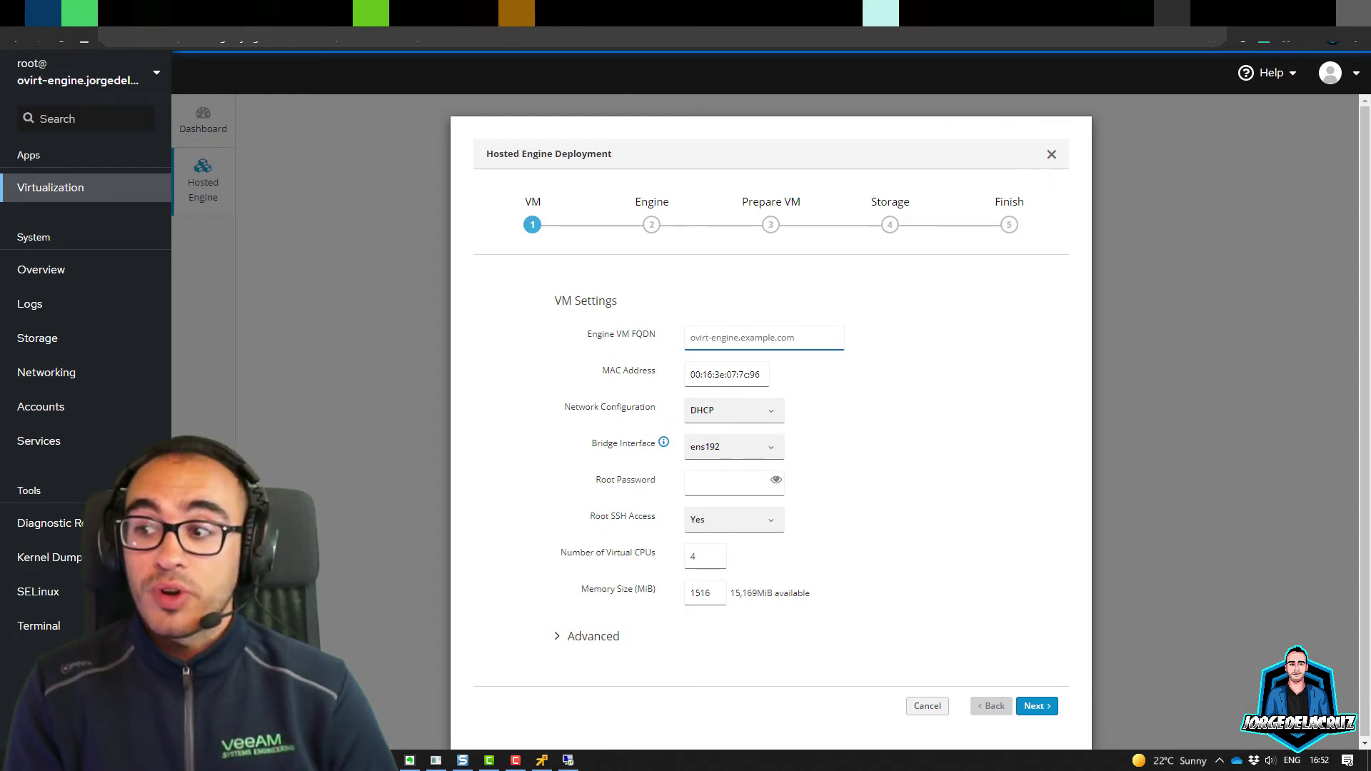
# Step: Enter 'ovirt', correct the VM IP to 192.168.1.96, and expand the Advanced VM settings
pyautogui.write('ovi')
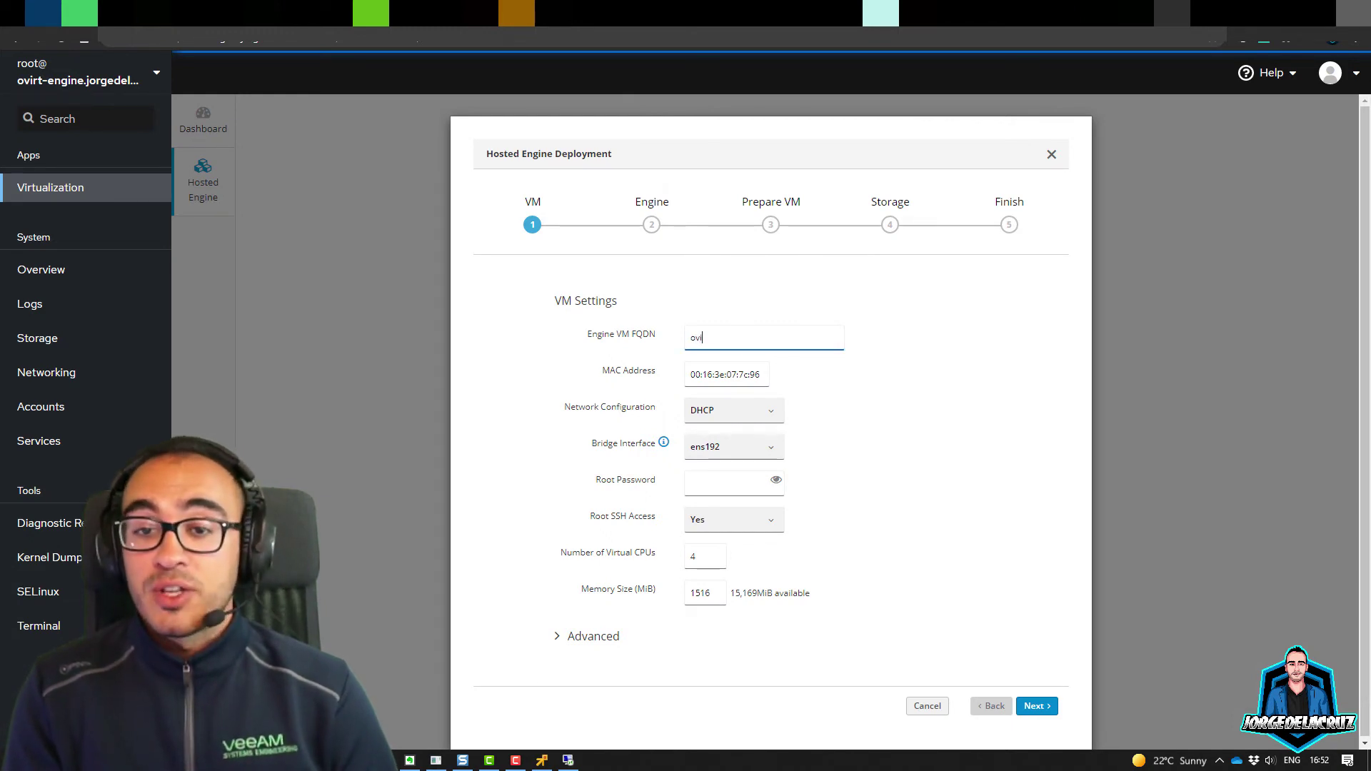
pyautogui.write('rt-node-001.jorgedelacruz.es')
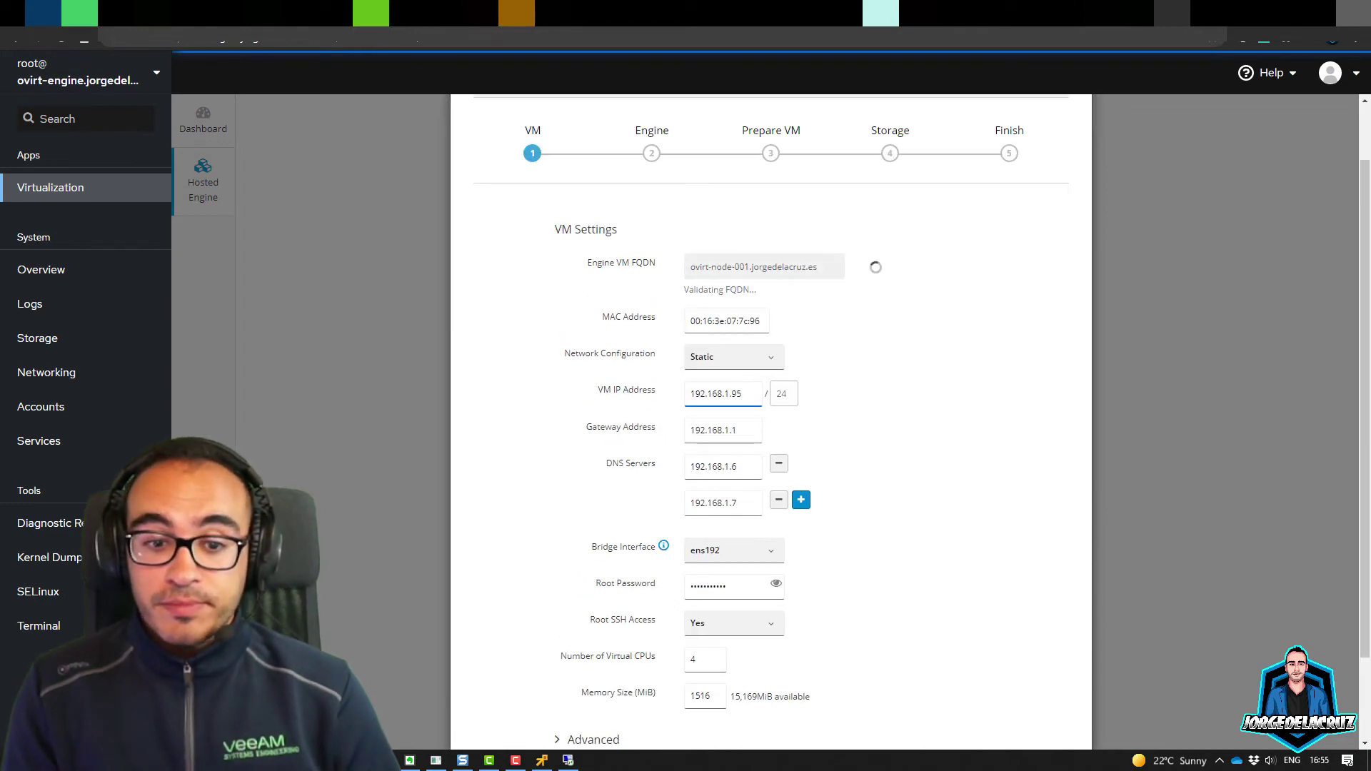
pyautogui.press('BackSpace')
pyautogui.write('6')
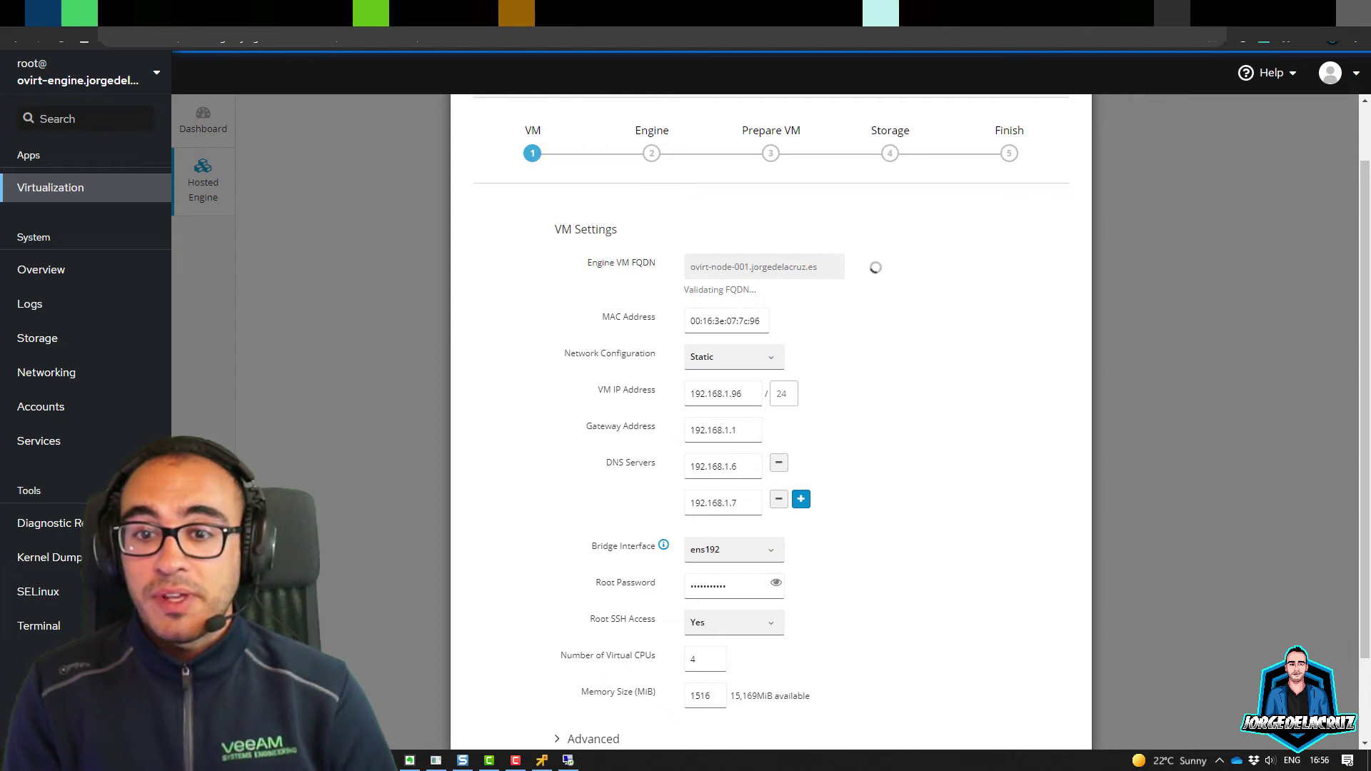
pyautogui.click(726, 321)
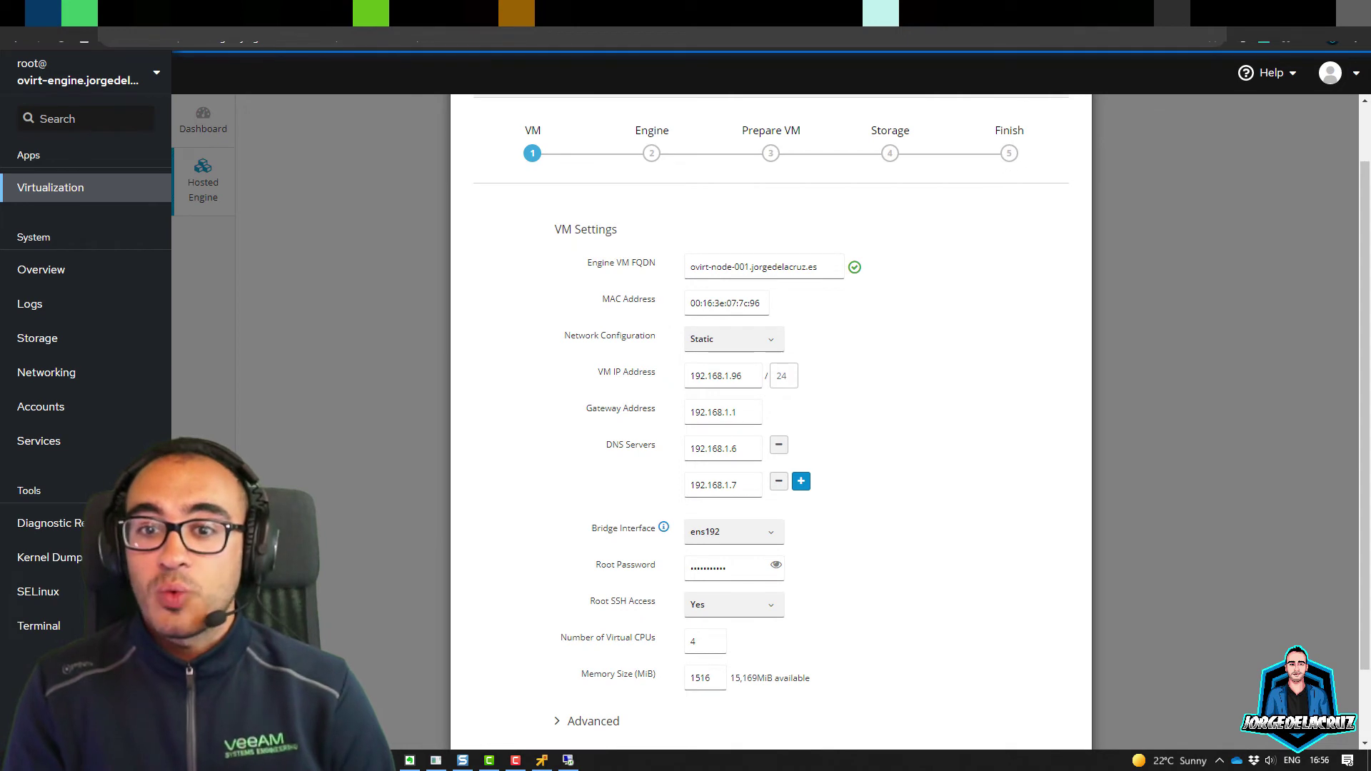
pyautogui.scroll(-2, 771, 422)
pyautogui.click(594, 635)
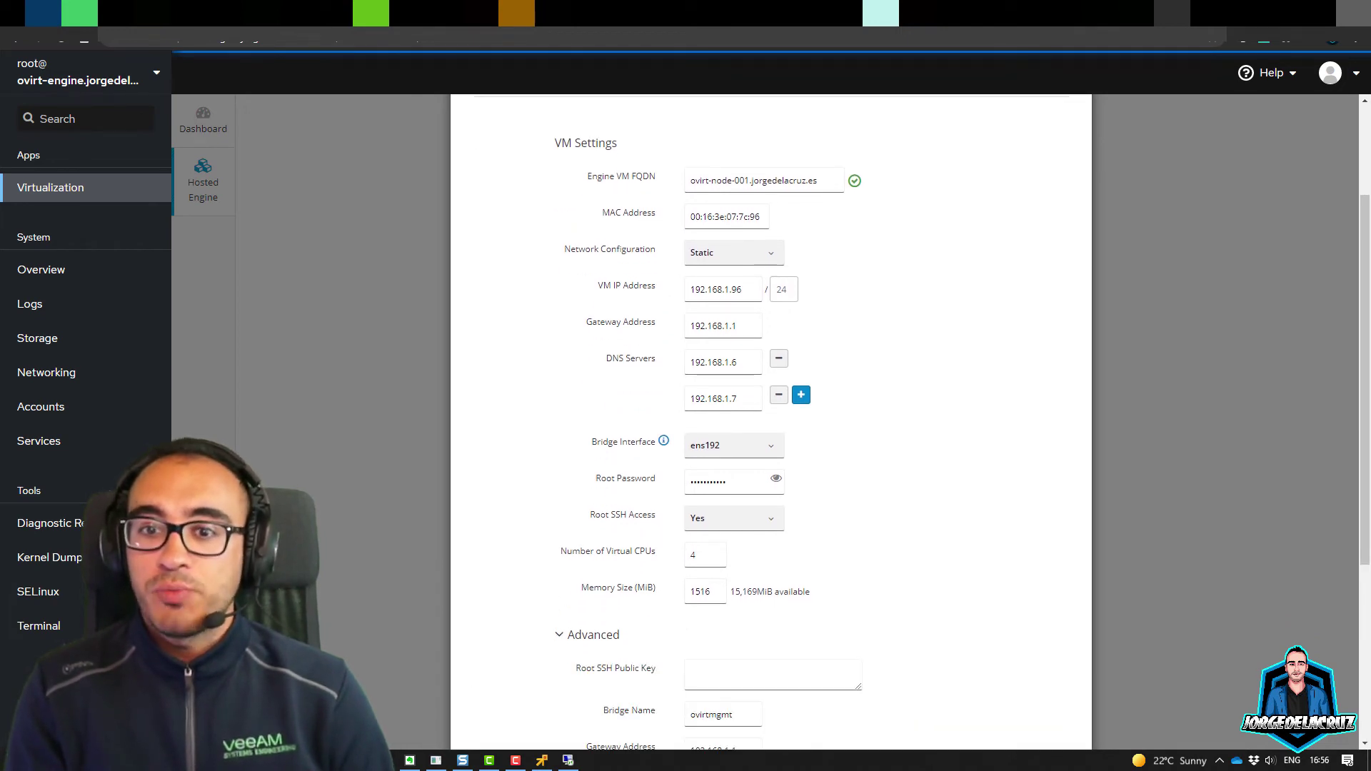
pyautogui.scroll(-5, 771, 421)
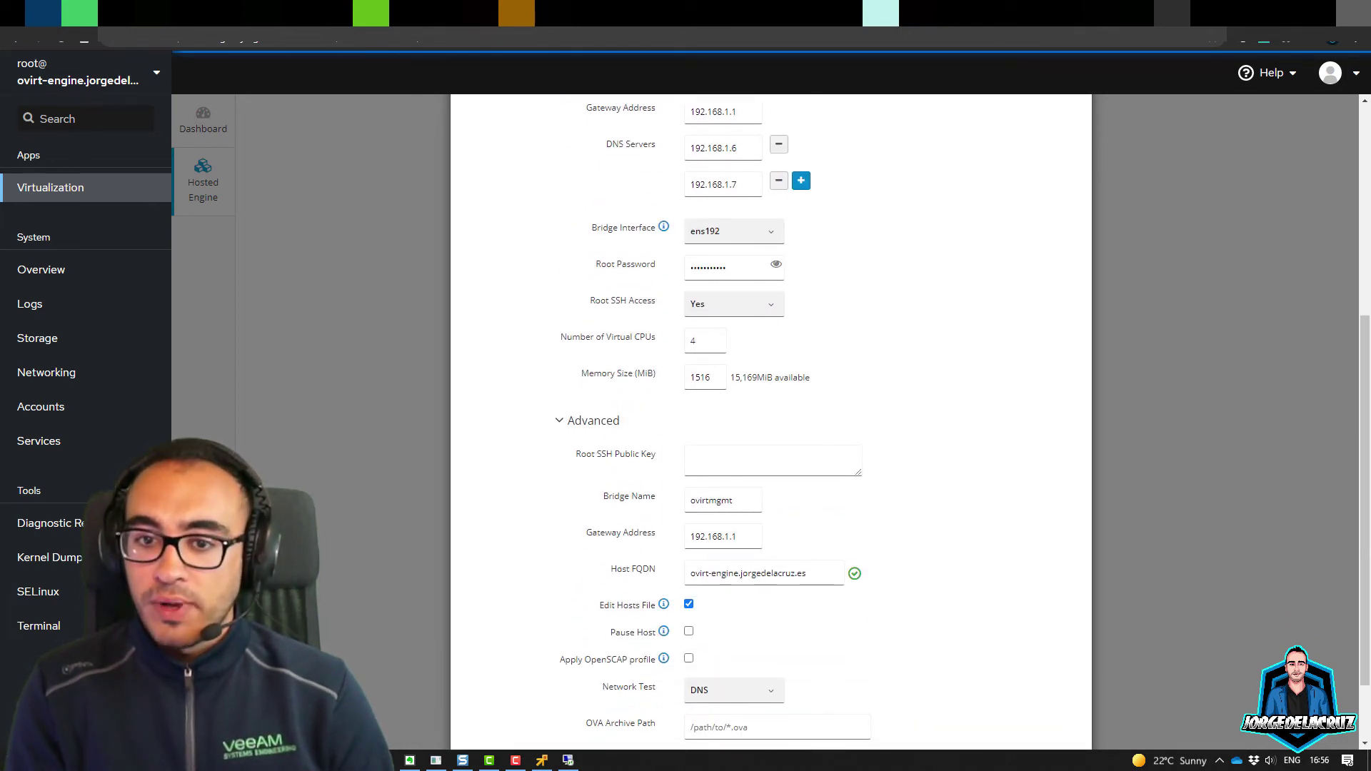
pyautogui.press('Return')
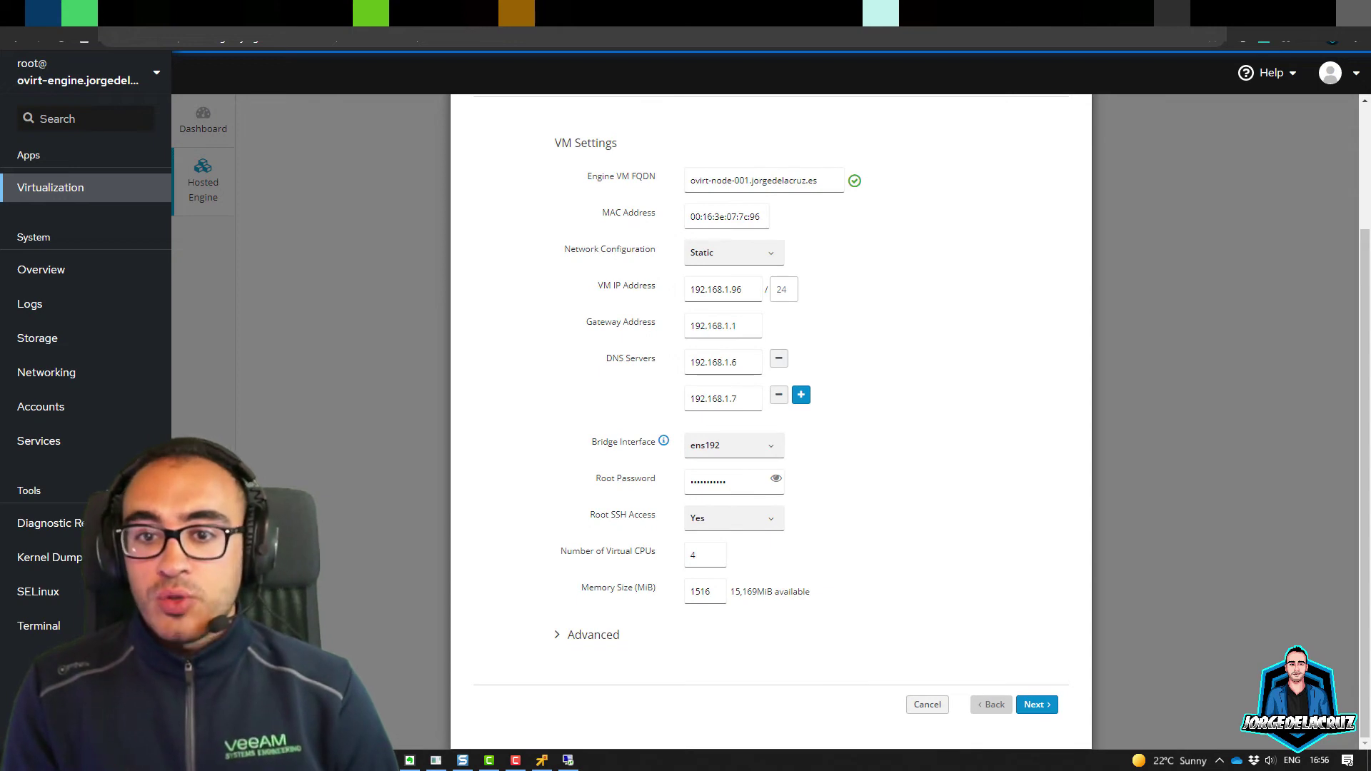
pyautogui.moveTo(593, 635); pyautogui.dragTo(620, 635)
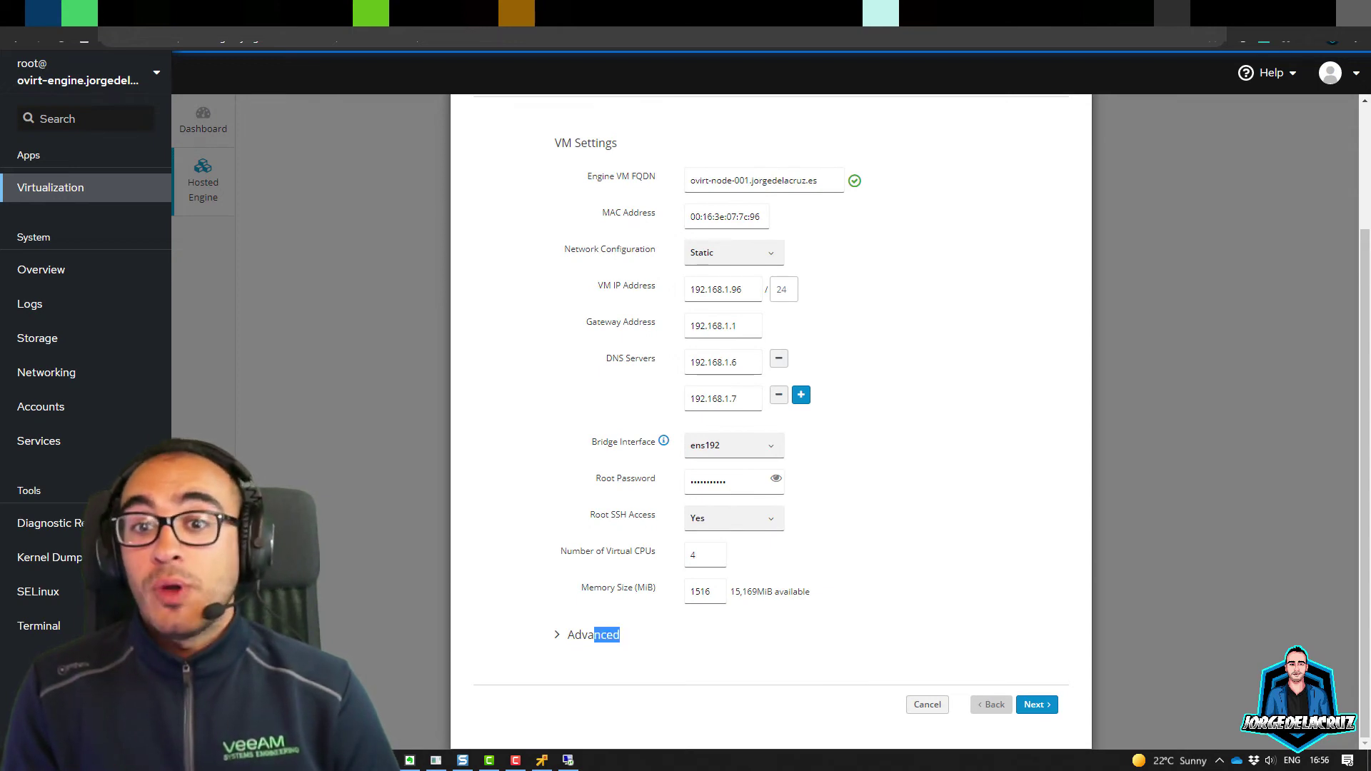
pyautogui.click(607, 635)
pyautogui.scroll(-4, 771, 421)
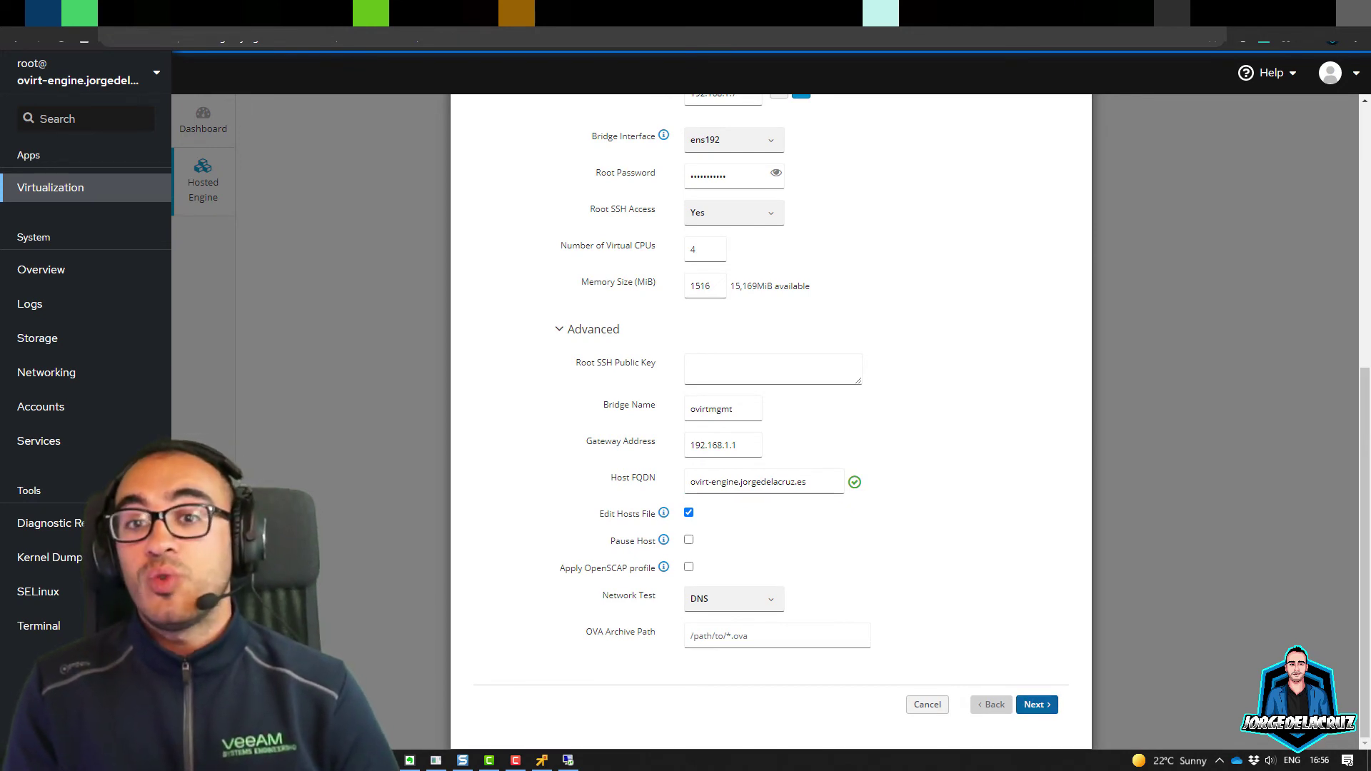
# Step: Fill in the missing VM IP prefix 24 after the validation error and advance
pyautogui.click(1037, 705)
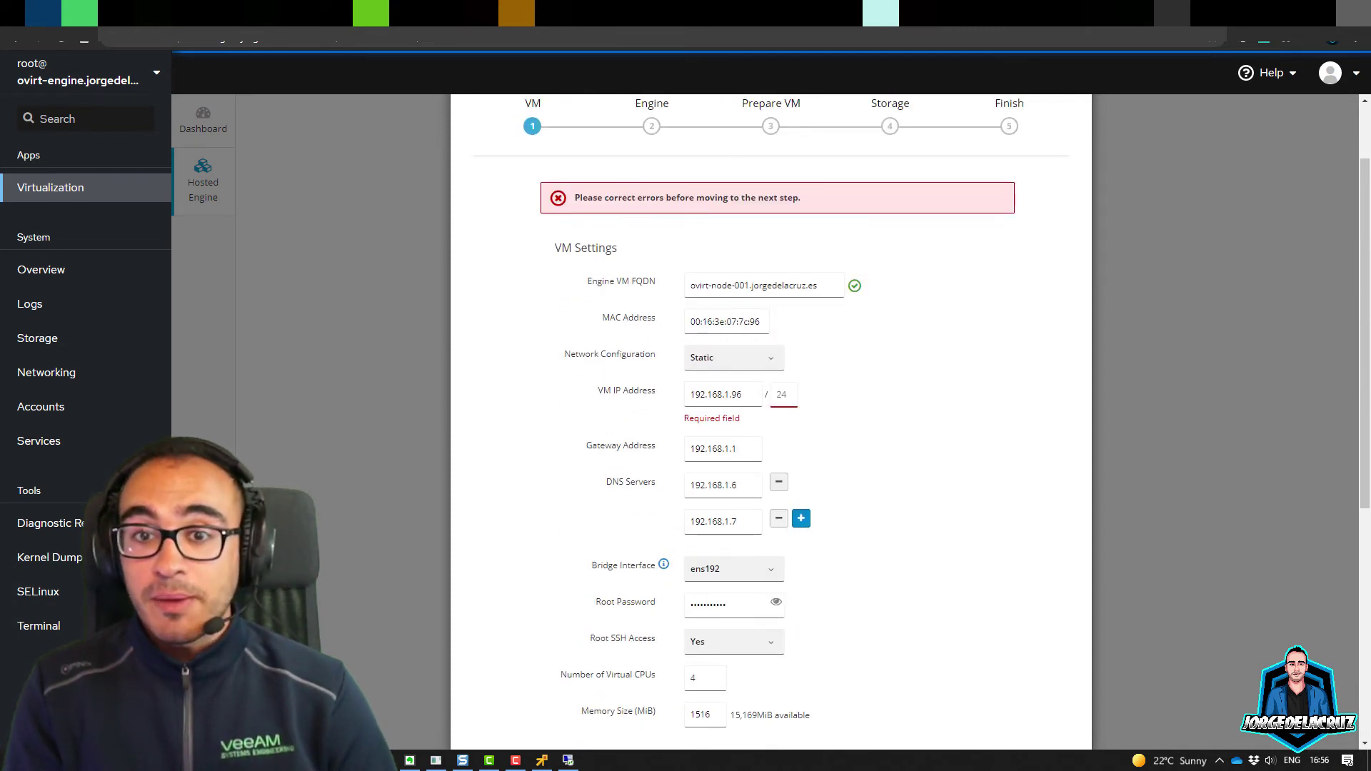
pyautogui.click(779, 394)
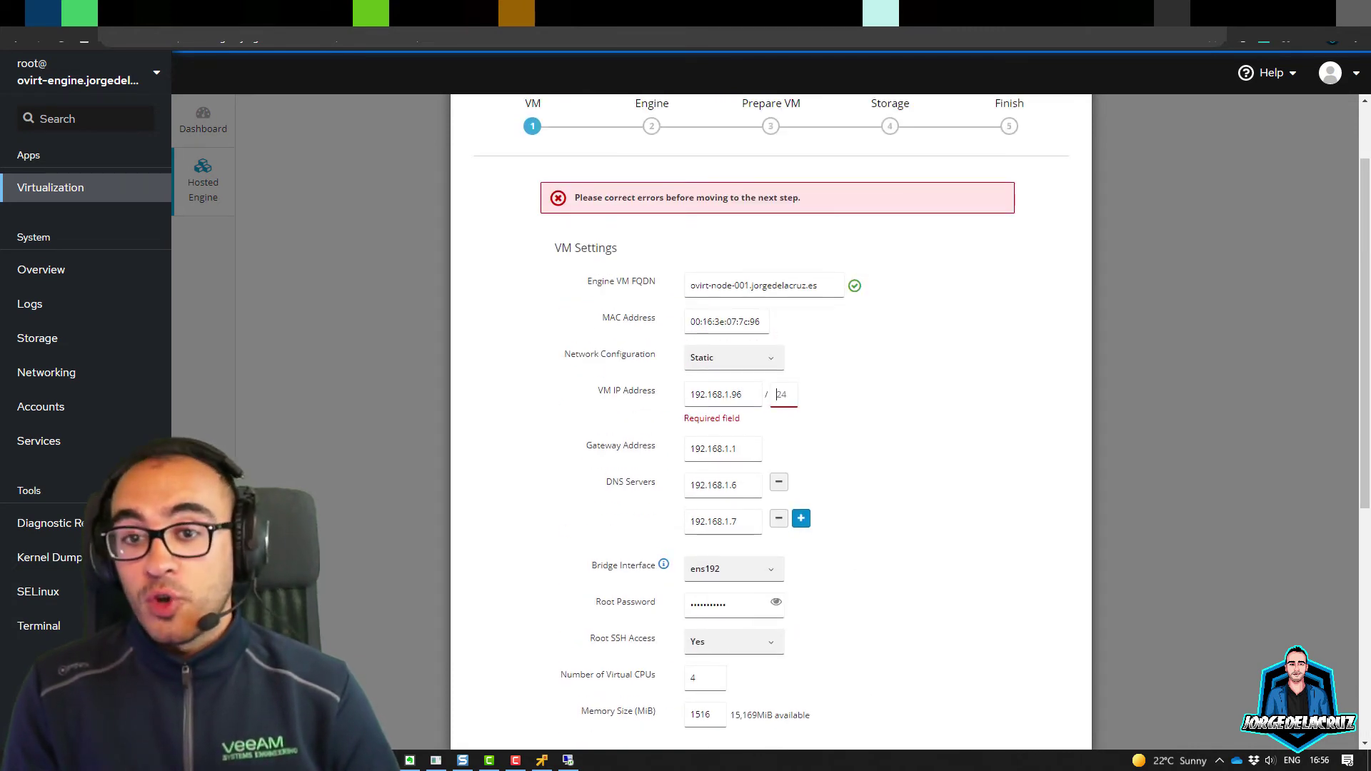
pyautogui.write('24')
pyautogui.scroll(-5, 772, 421)
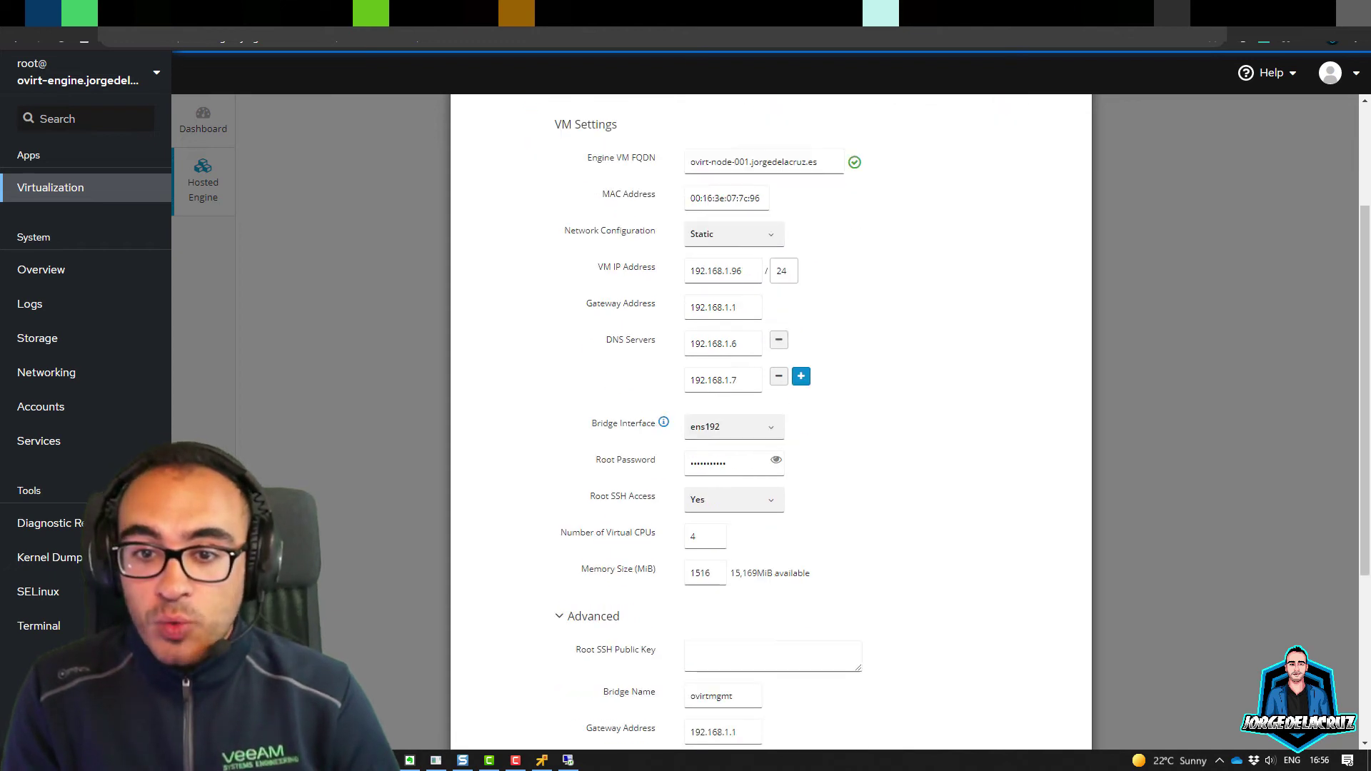
pyautogui.click(1037, 704)
# Step: Enter the Admin Portal password, keep the localhost notification server, and continue
pyautogui.click(699, 338)
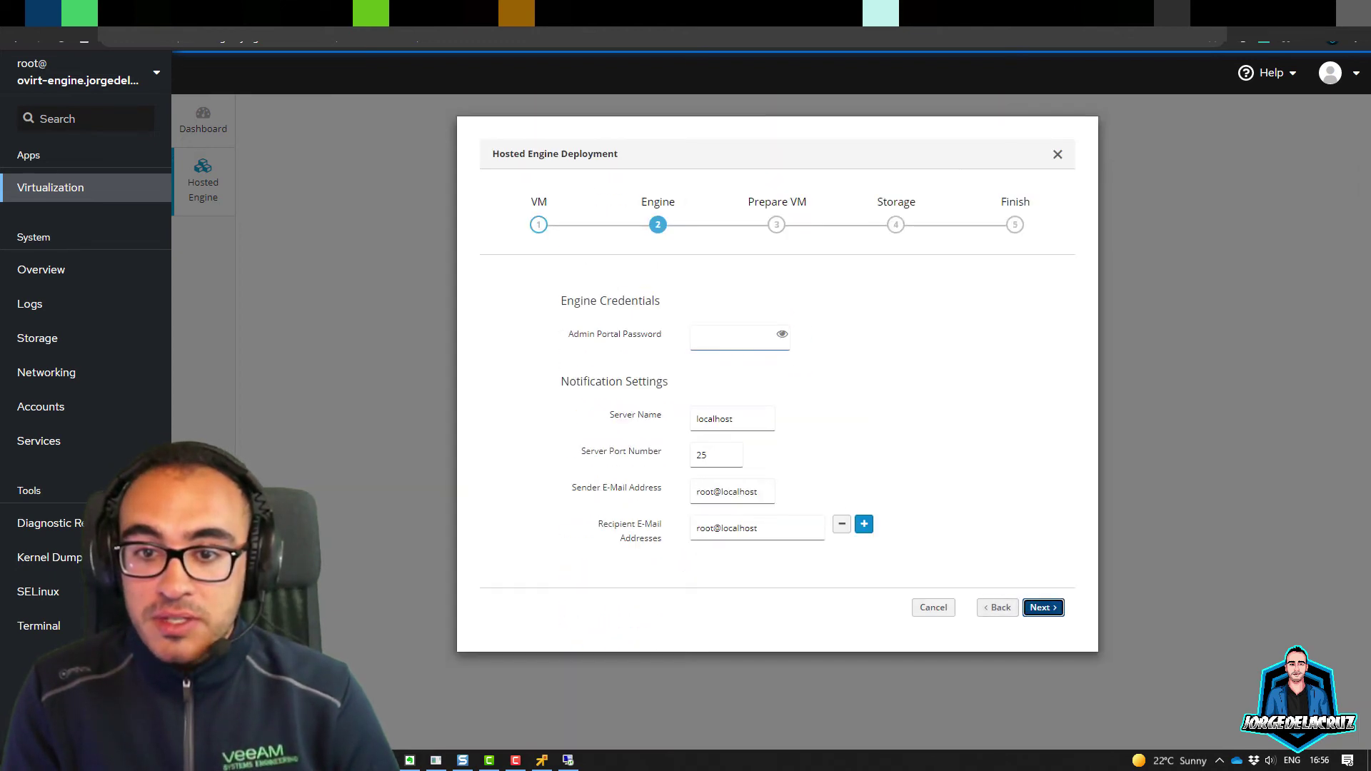
pyautogui.write('**********')
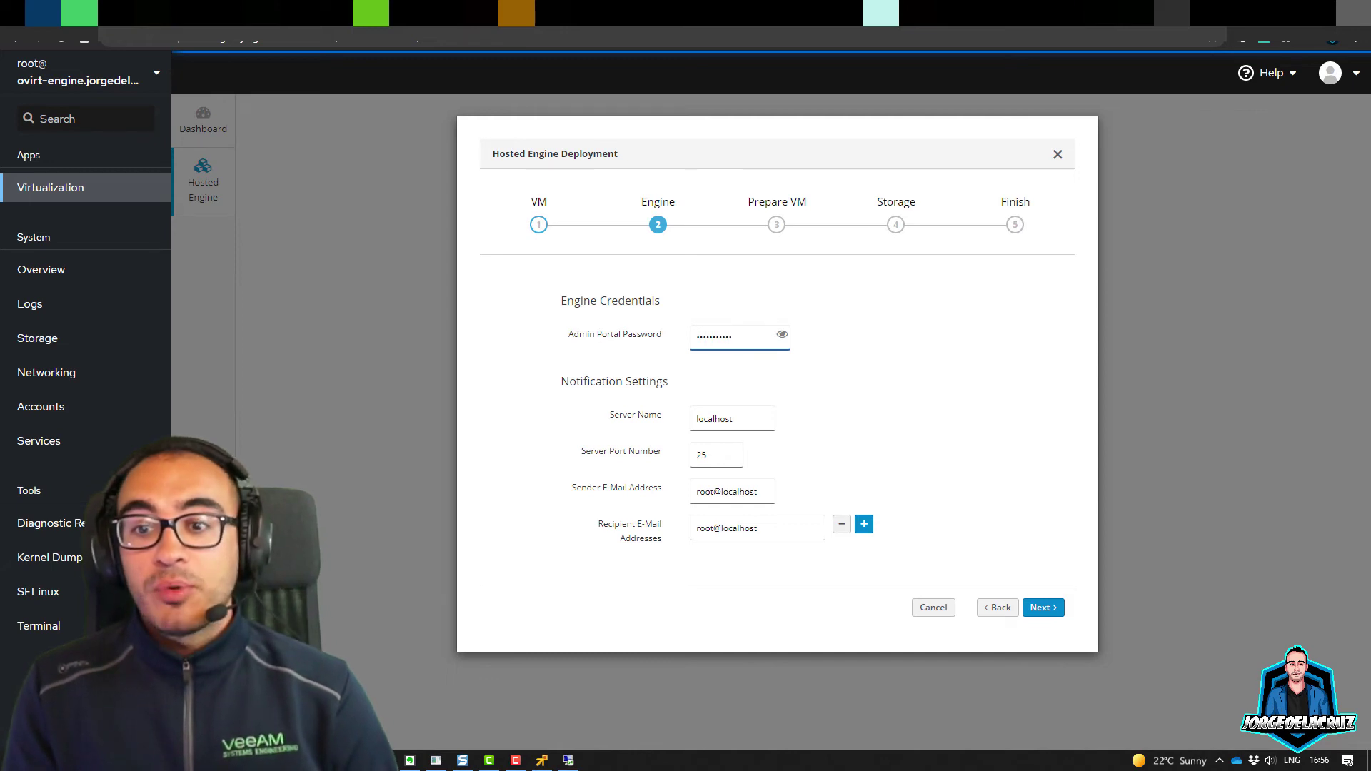
pyautogui.click(733, 418)
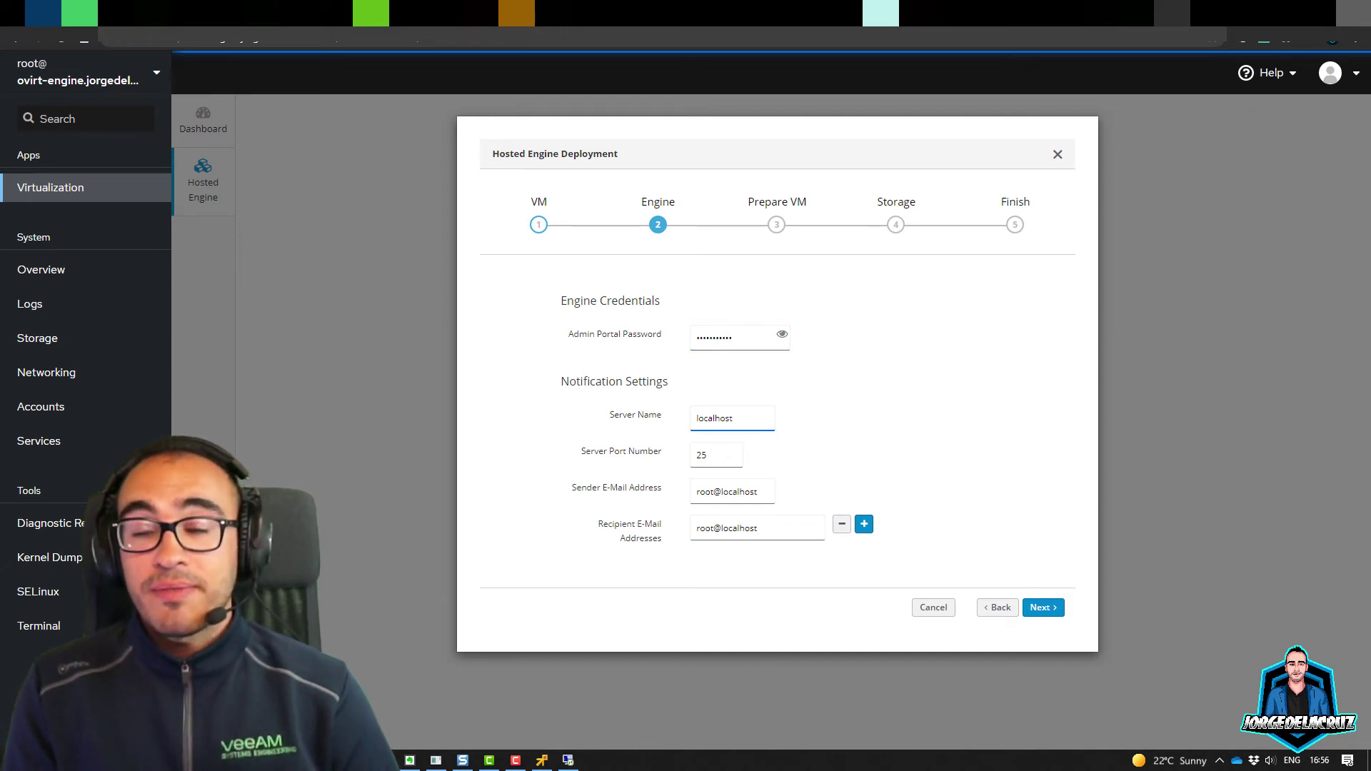
pyautogui.click(1043, 607)
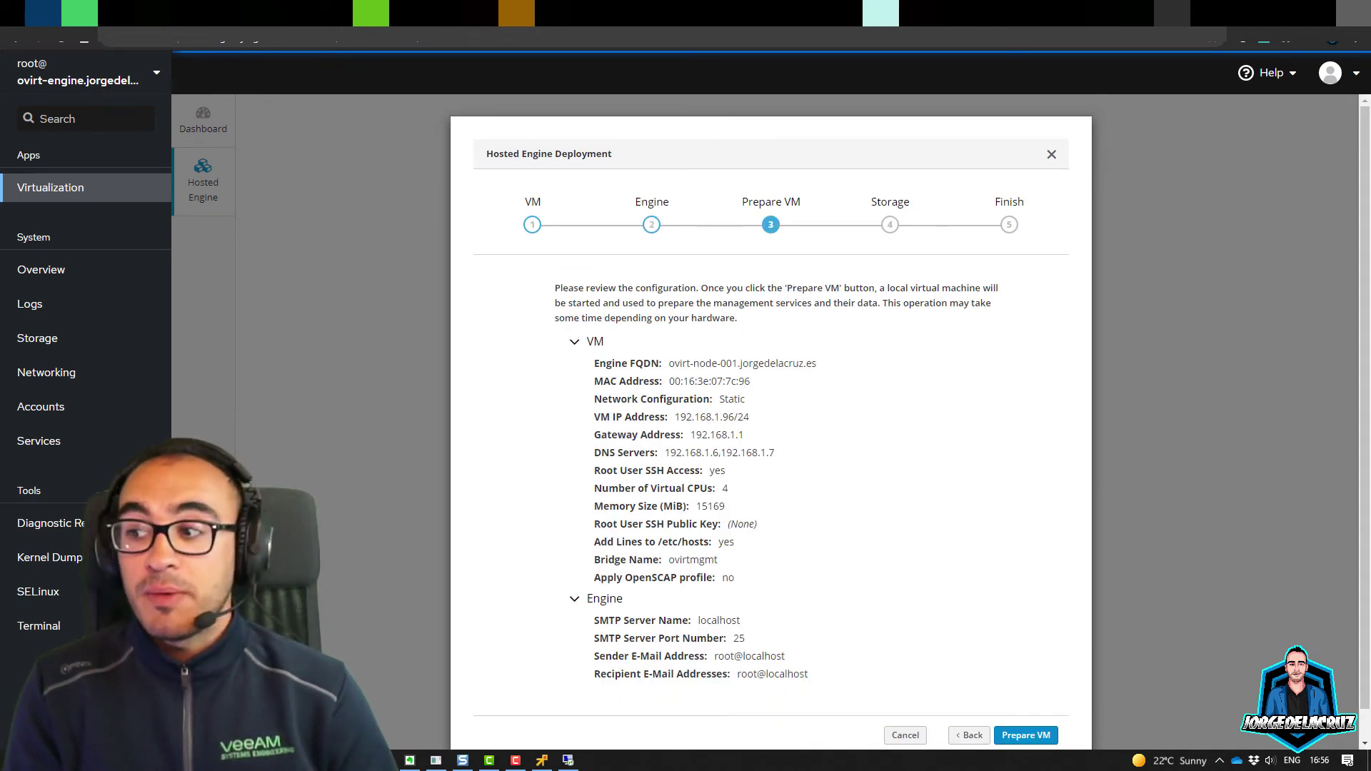
# Step: Check the engine FQDN in the review and run Prepare VM until it succeeds
pyautogui.moveTo(669, 363); pyautogui.dragTo(817, 364)
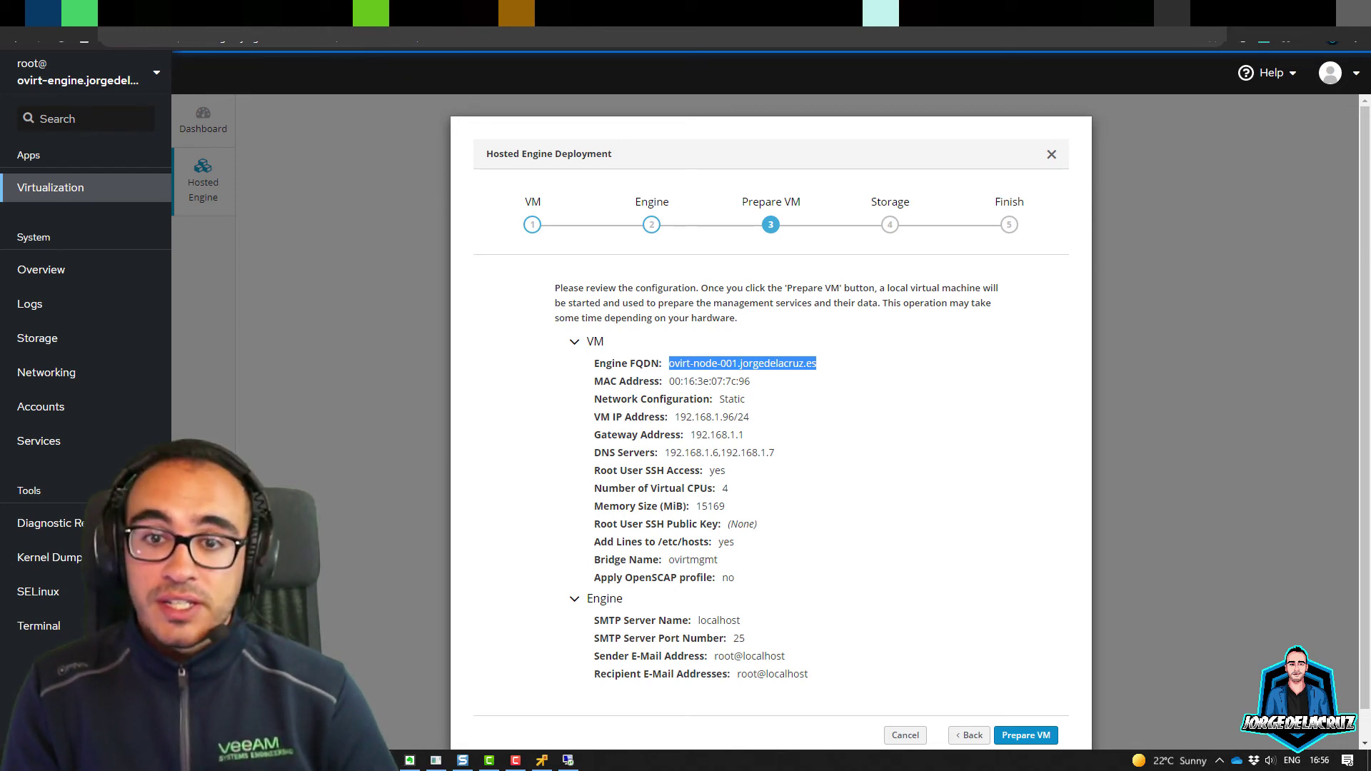
pyautogui.click(1025, 735)
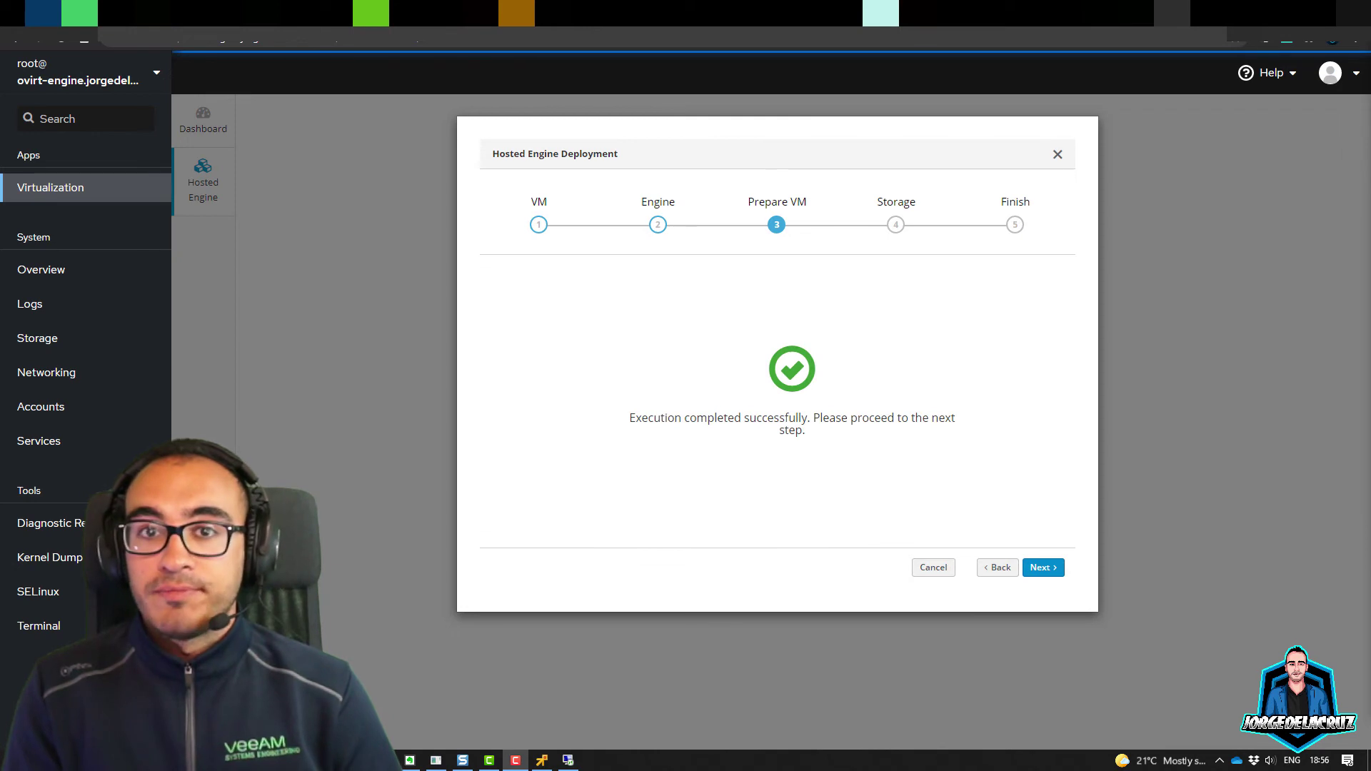
# Step: Set the hosted engine storage to NFS at 192.168.1.50:/VM and advance to the Finish review
pyautogui.click(1042, 568)
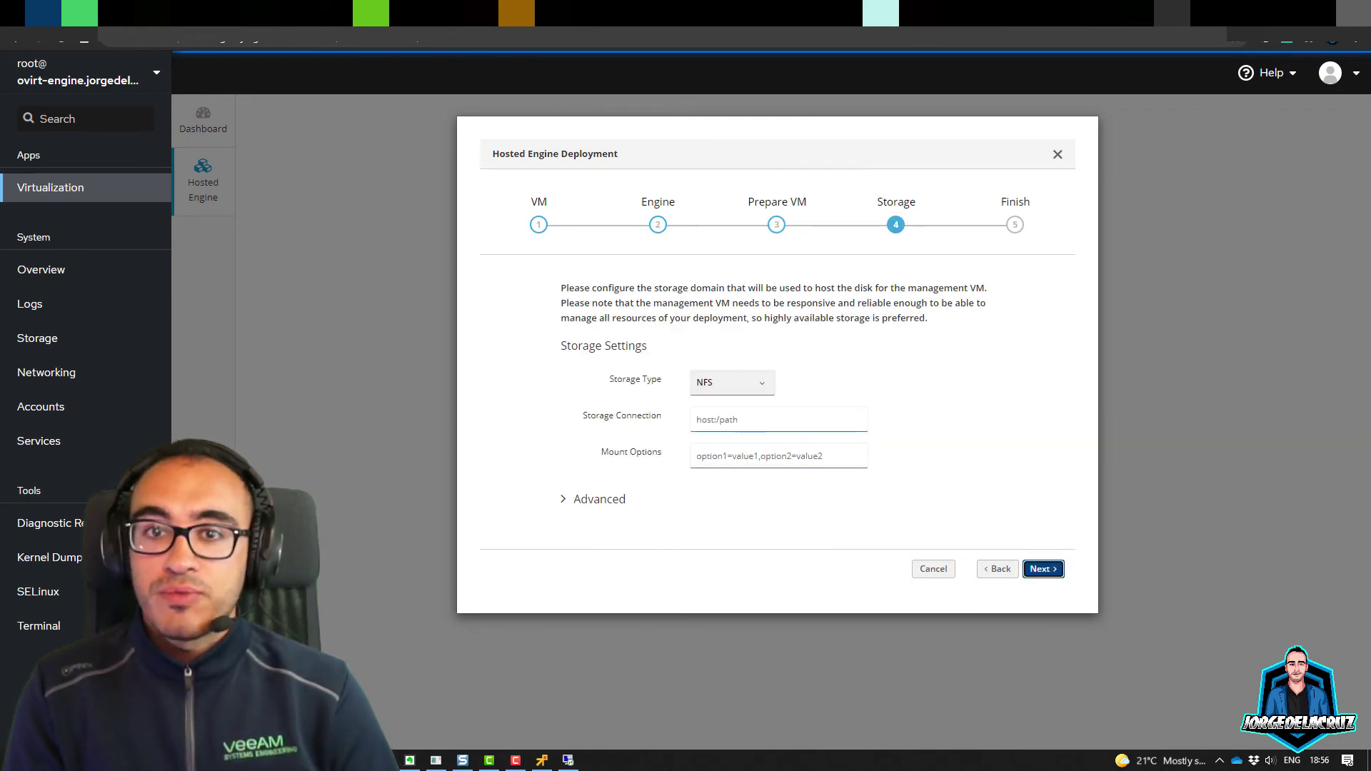
pyautogui.click(592, 498)
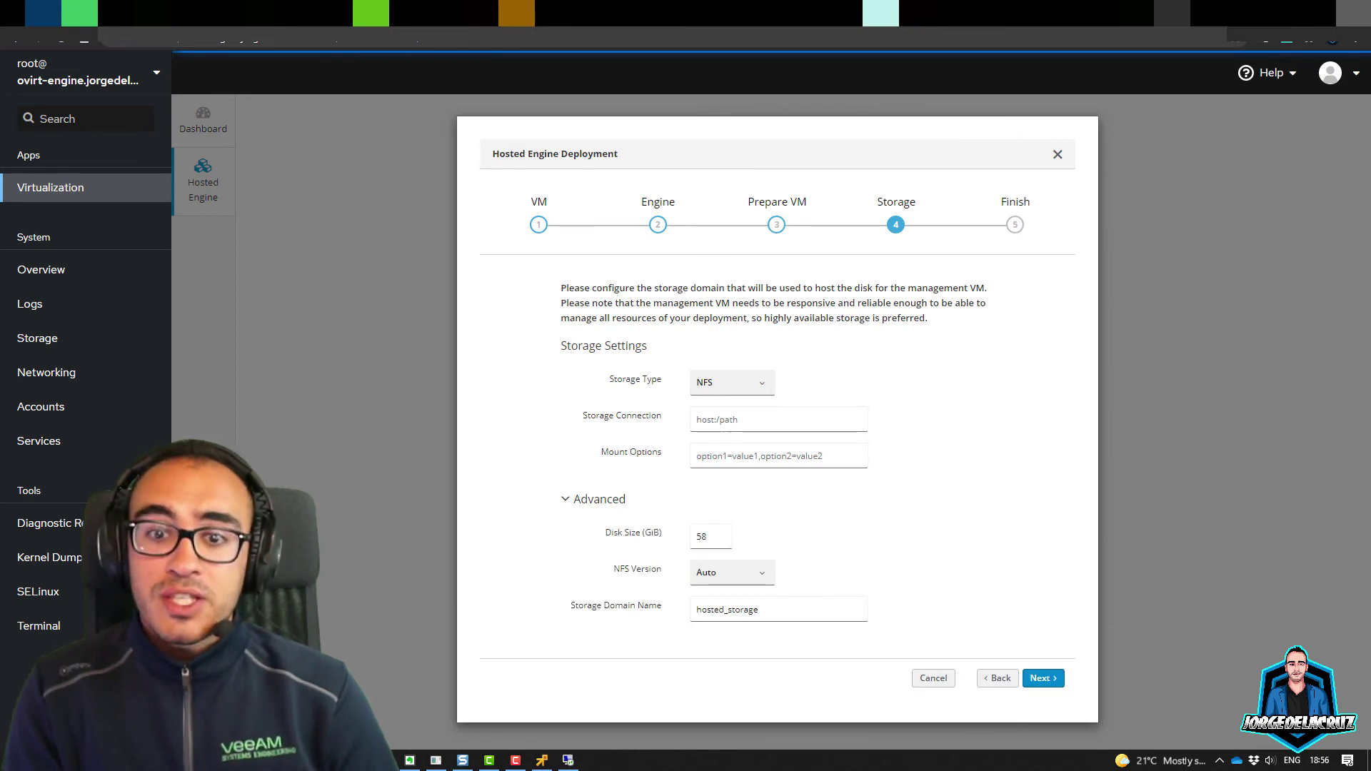
pyautogui.click(564, 498)
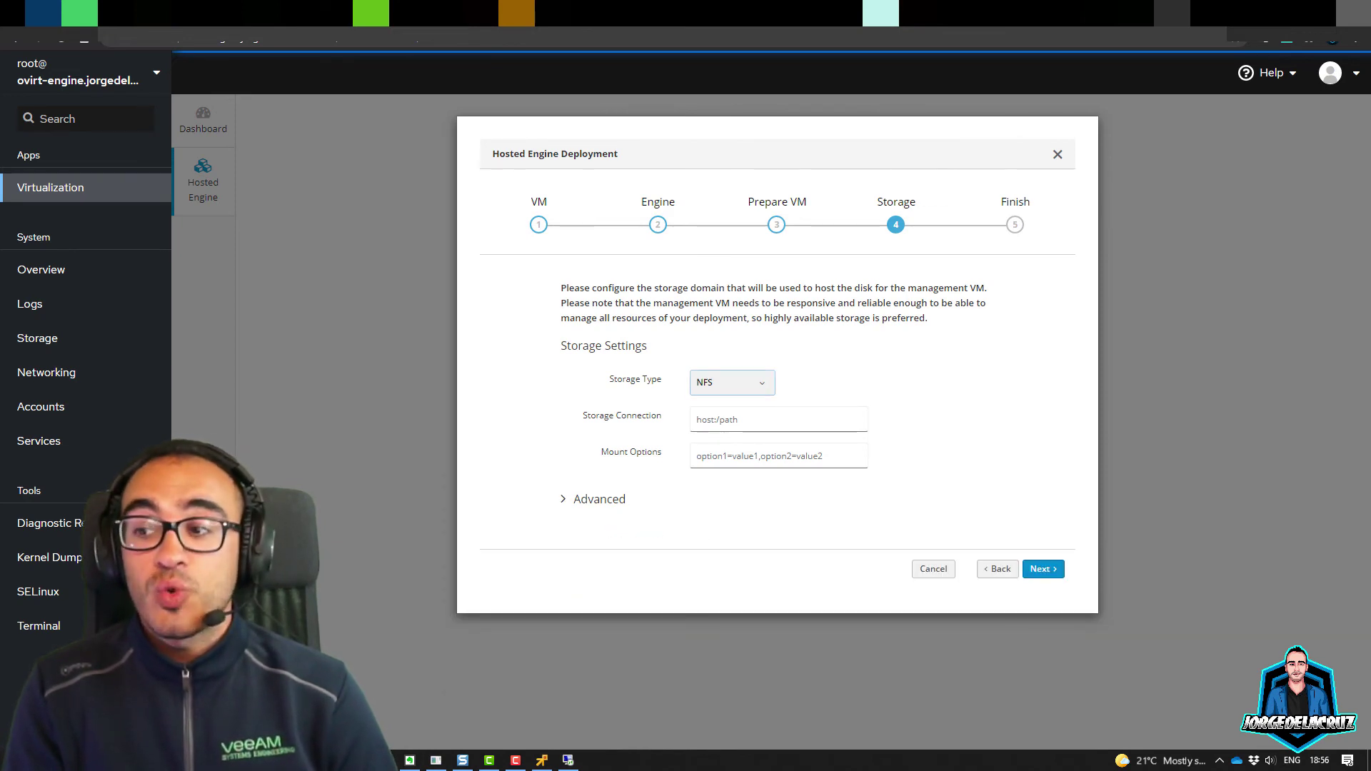
pyautogui.click(732, 382)
pyautogui.click(708, 407)
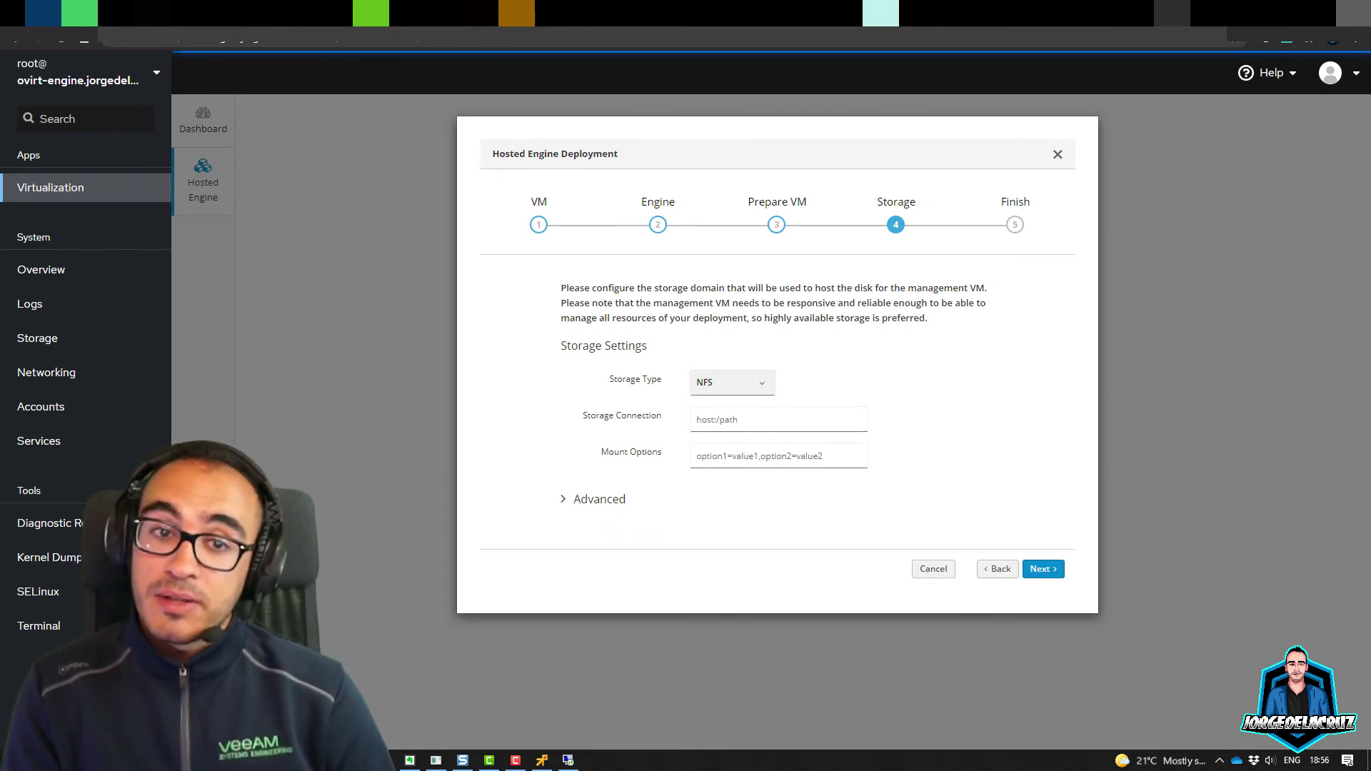
pyautogui.click(715, 418)
pyautogui.write('192')
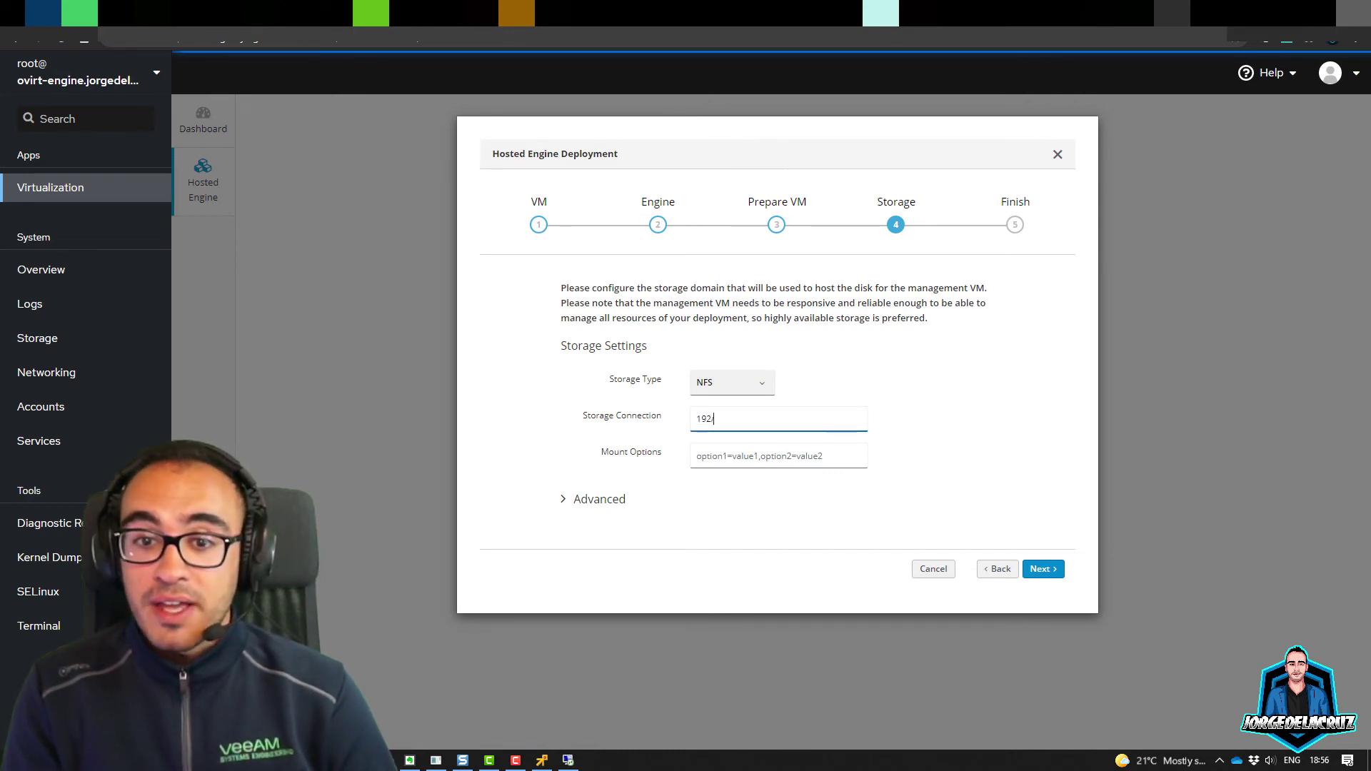
pyautogui.write('.168.1.50')
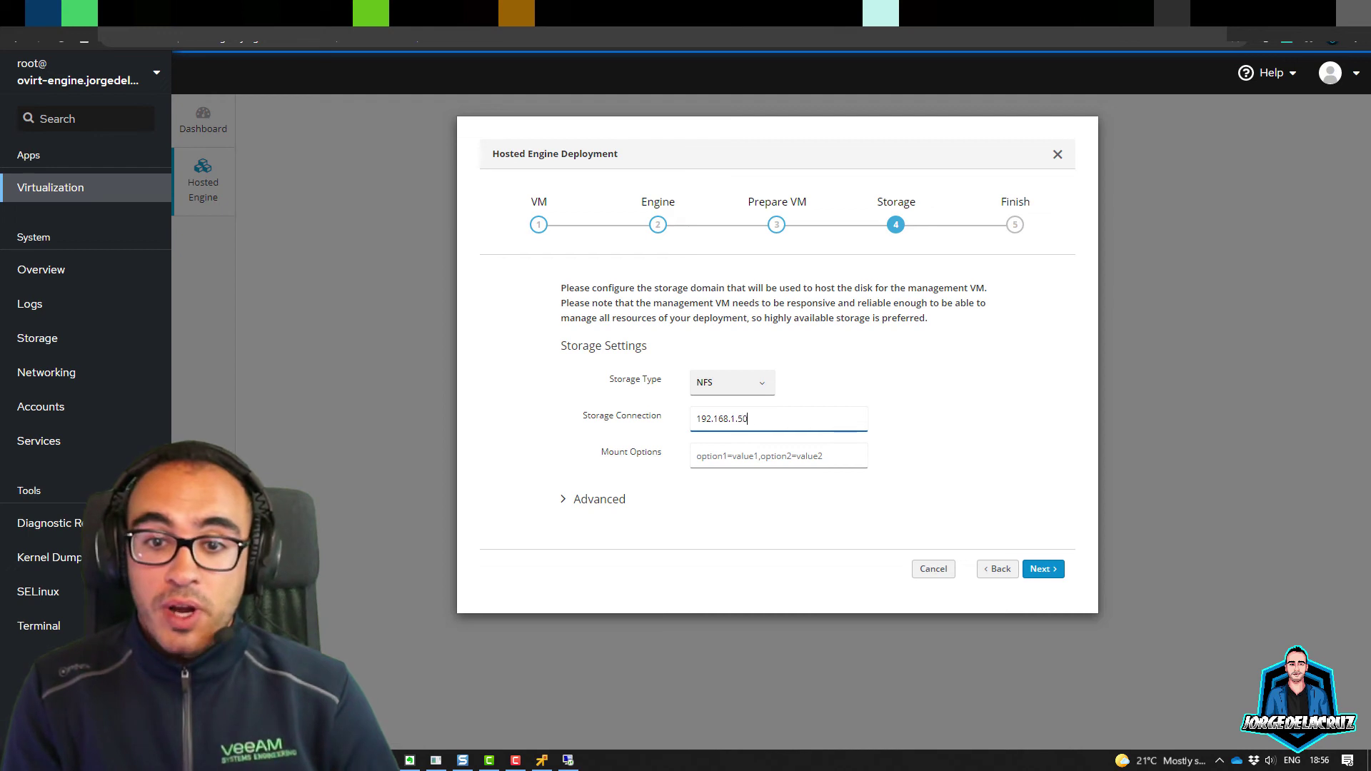
pyautogui.write(':/VM')
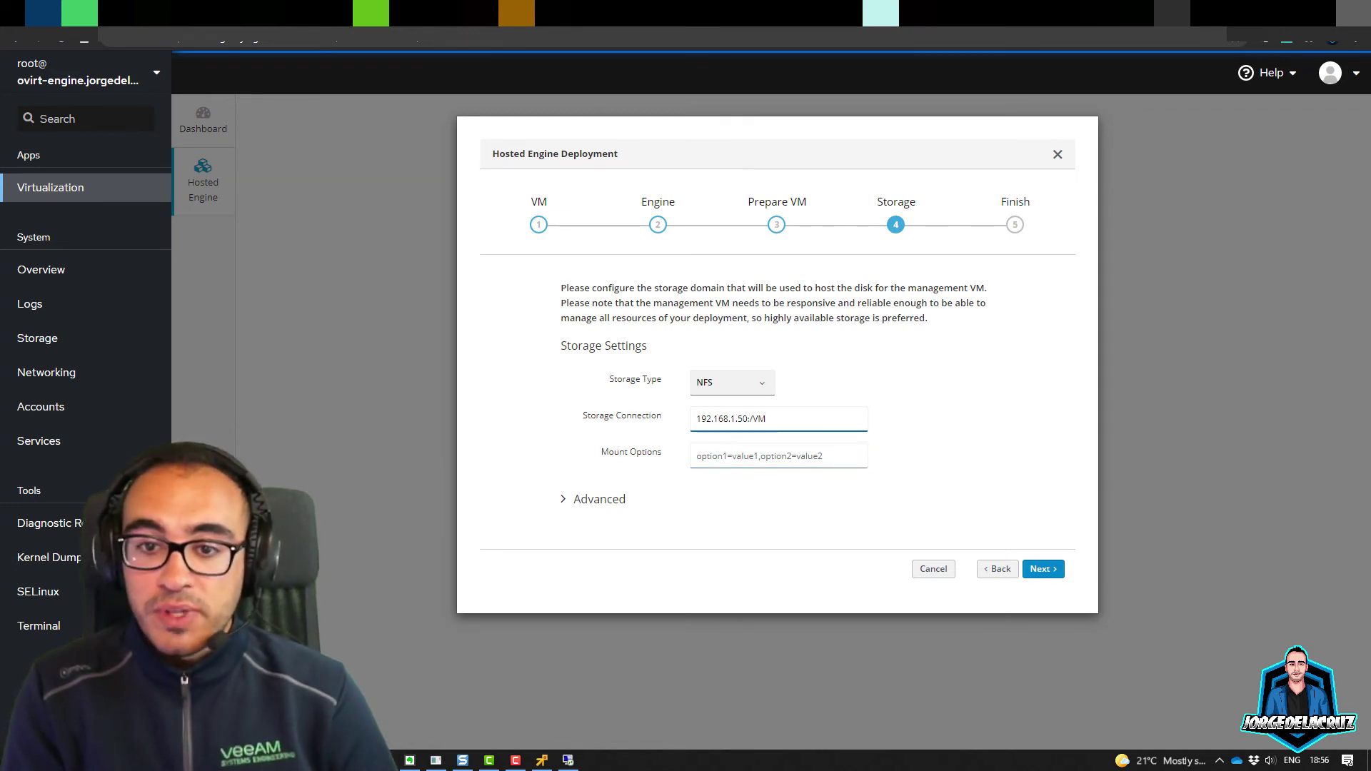
pyautogui.click(1043, 569)
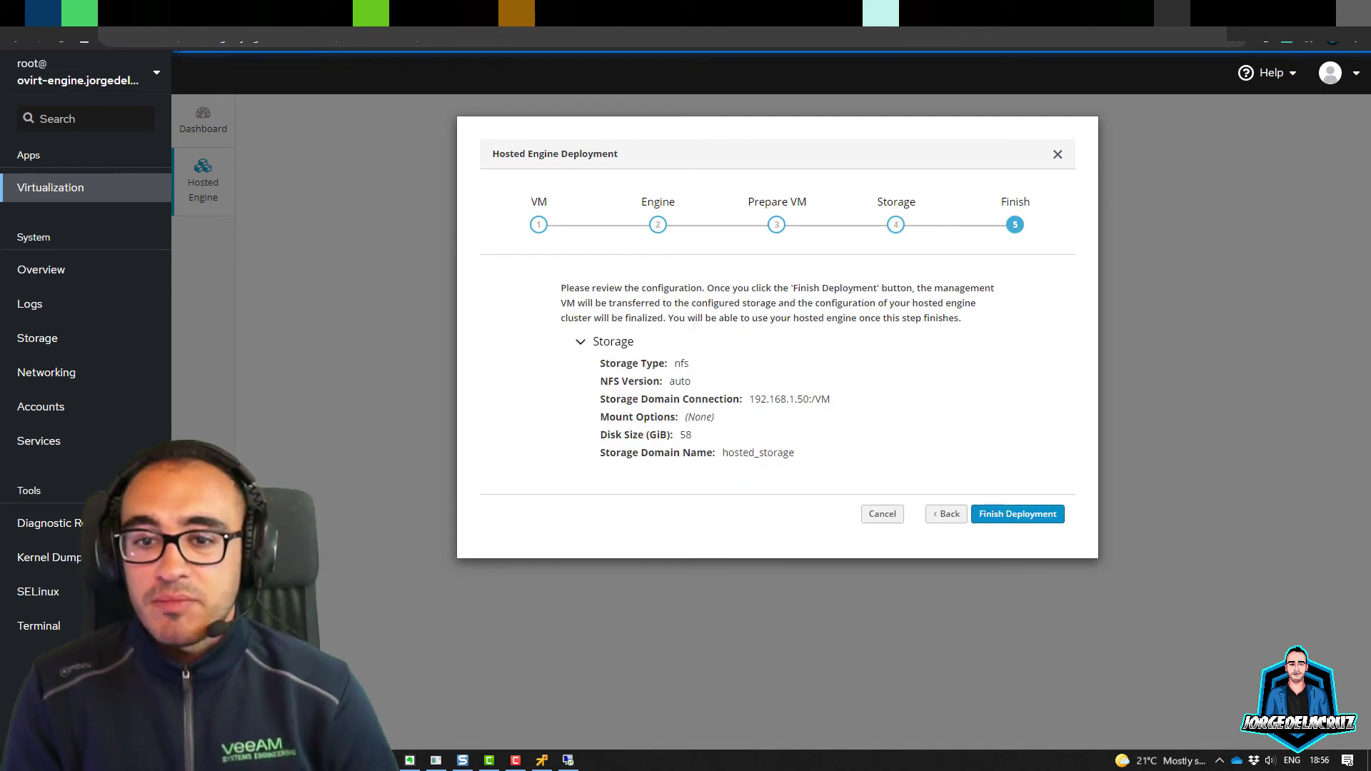
# Step: Run Finish Deployment for the hosted engine and close the wizard once it completes
pyautogui.press('Return')
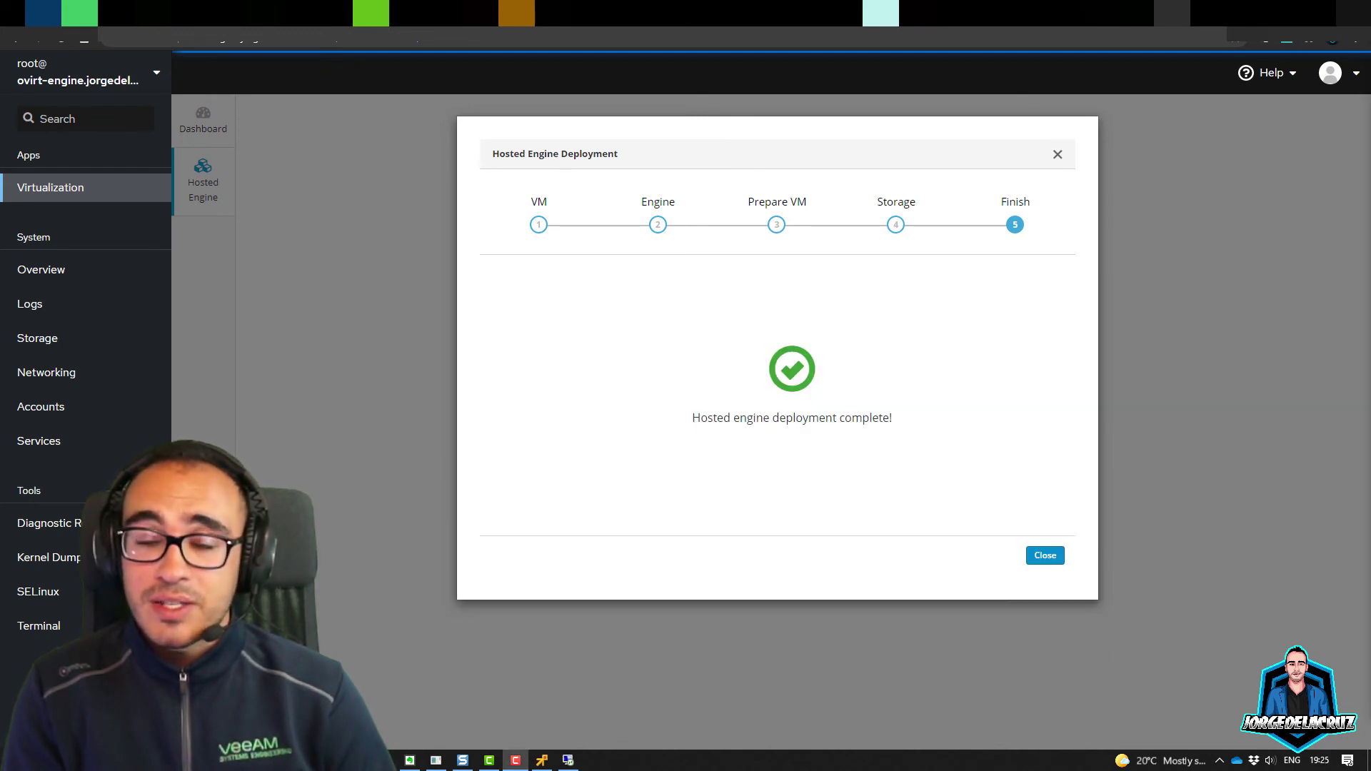
pyautogui.click(1044, 555)
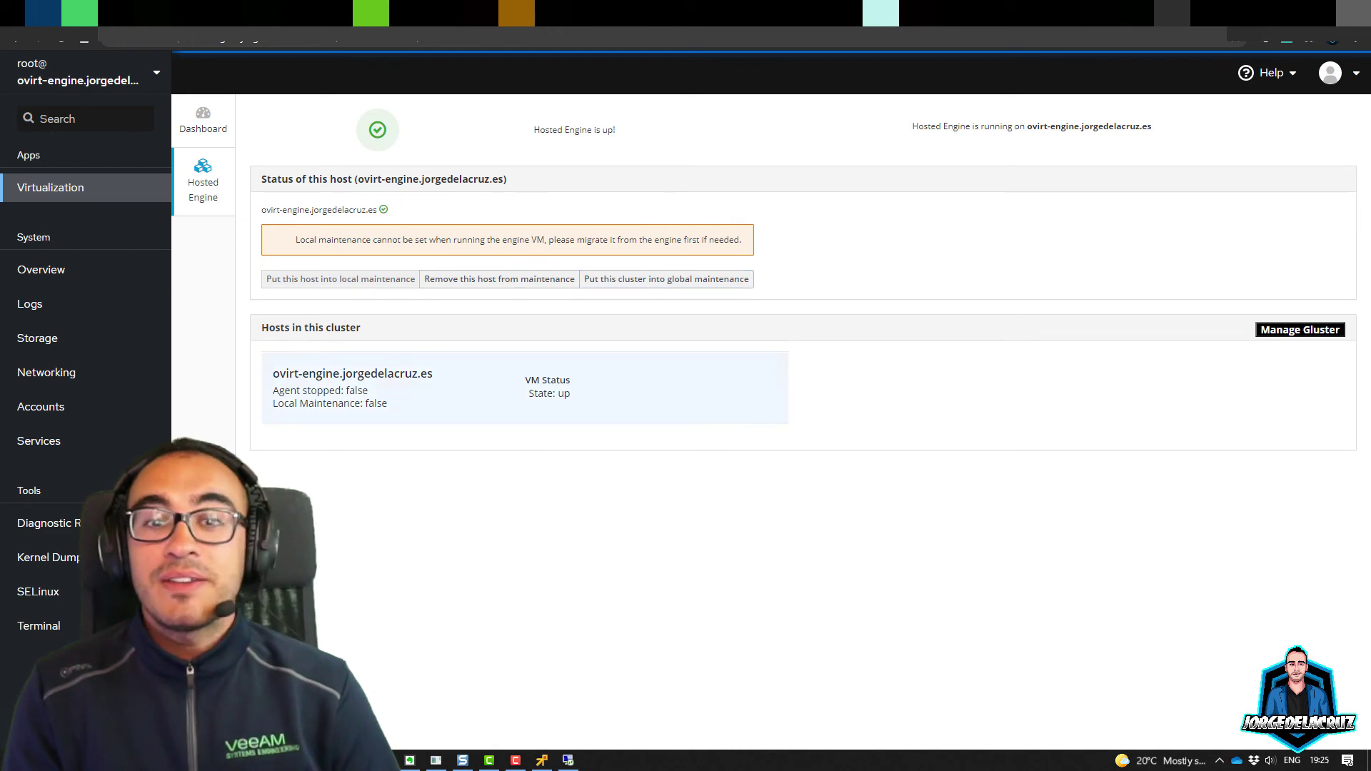
# Step: Get past the engine site's certificate warning and enter the username admin
pyautogui.hotkey('alt', 'Tab')
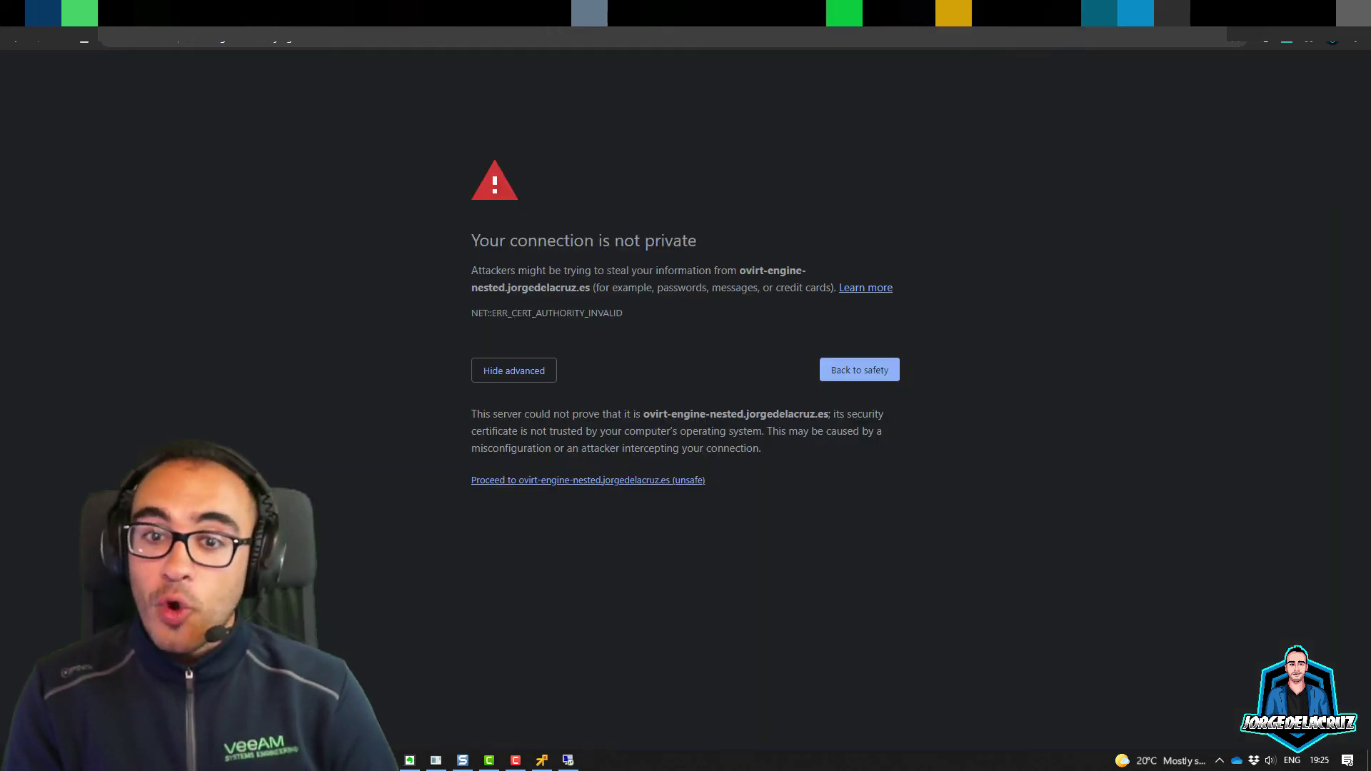
pyautogui.click(588, 480)
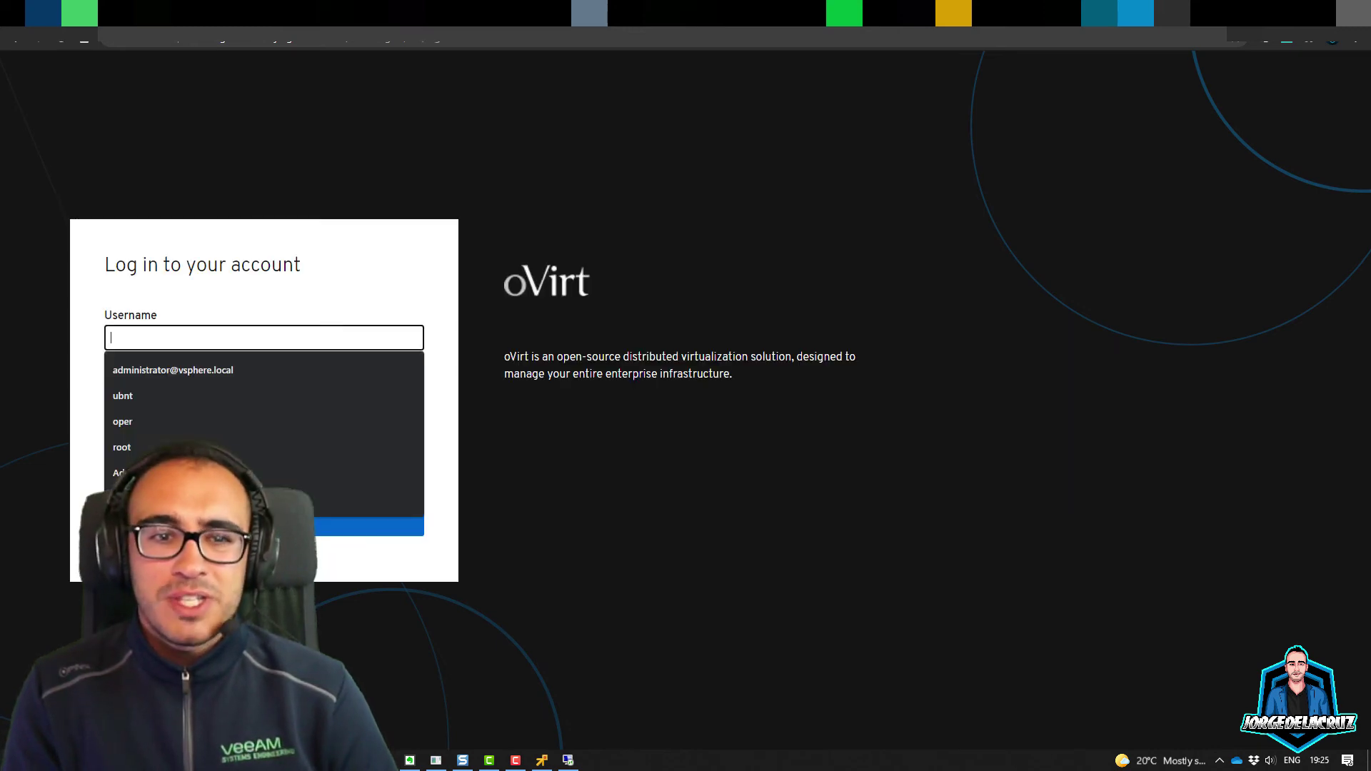
pyautogui.write('admin')
pyautogui.click(265, 398)
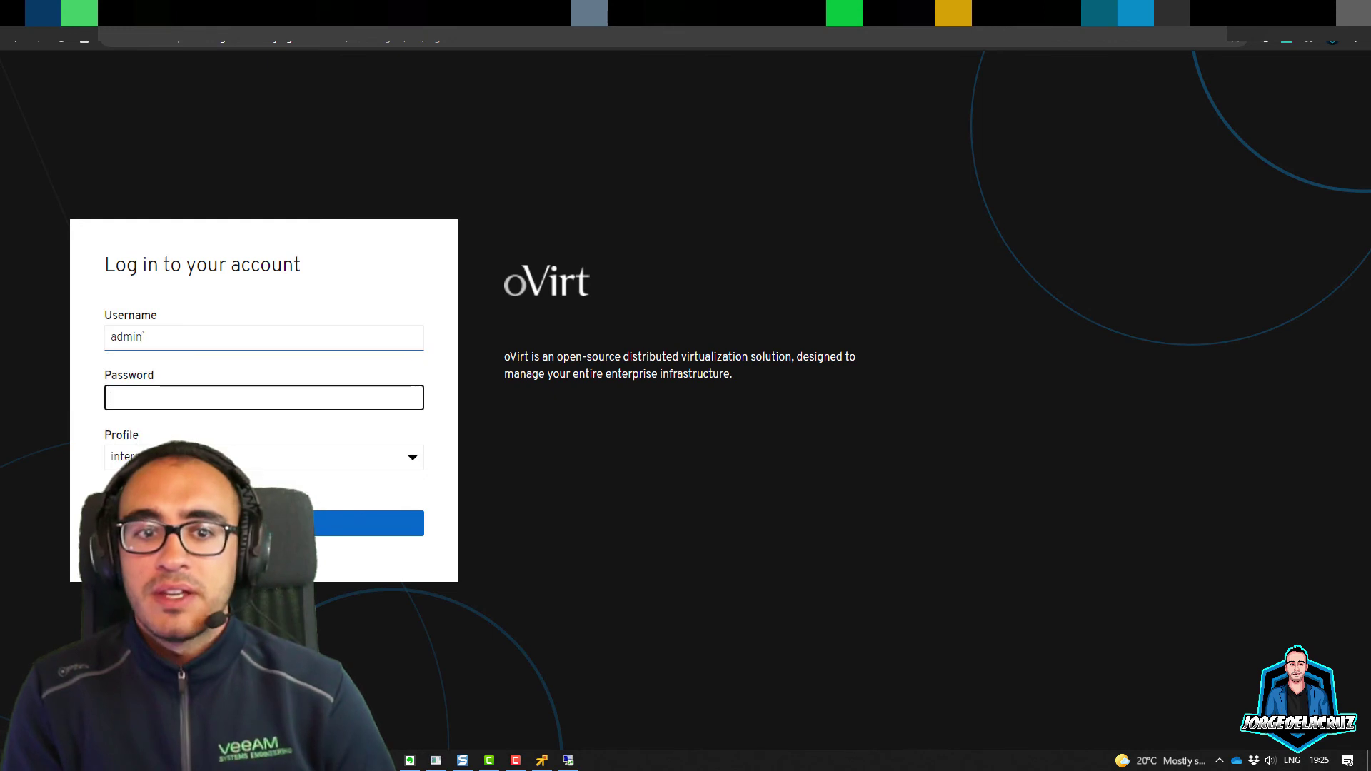
pyautogui.click(147, 337)
pyautogui.write('`')
pyautogui.press('BackSpace')
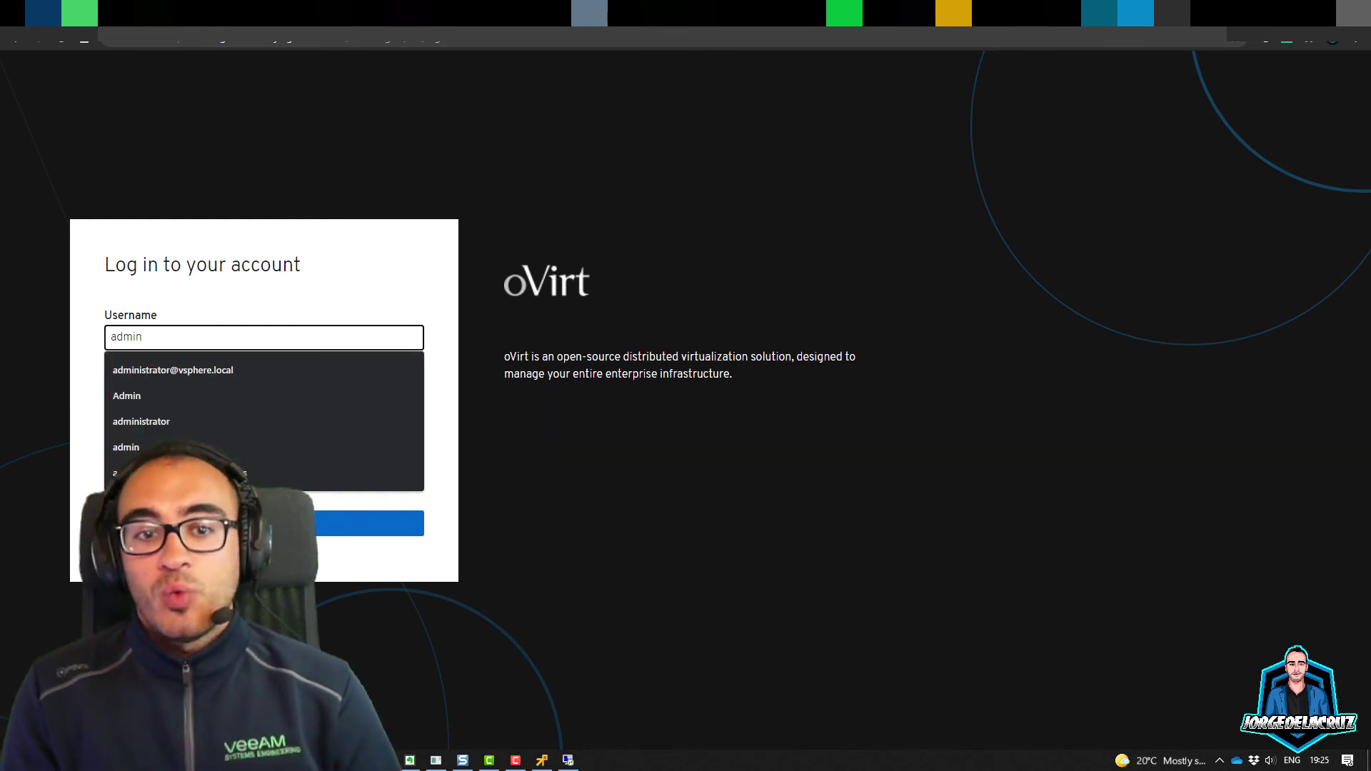
# Step: Enter the admin password and log in to the Administration Portal
pyautogui.press('Tab')
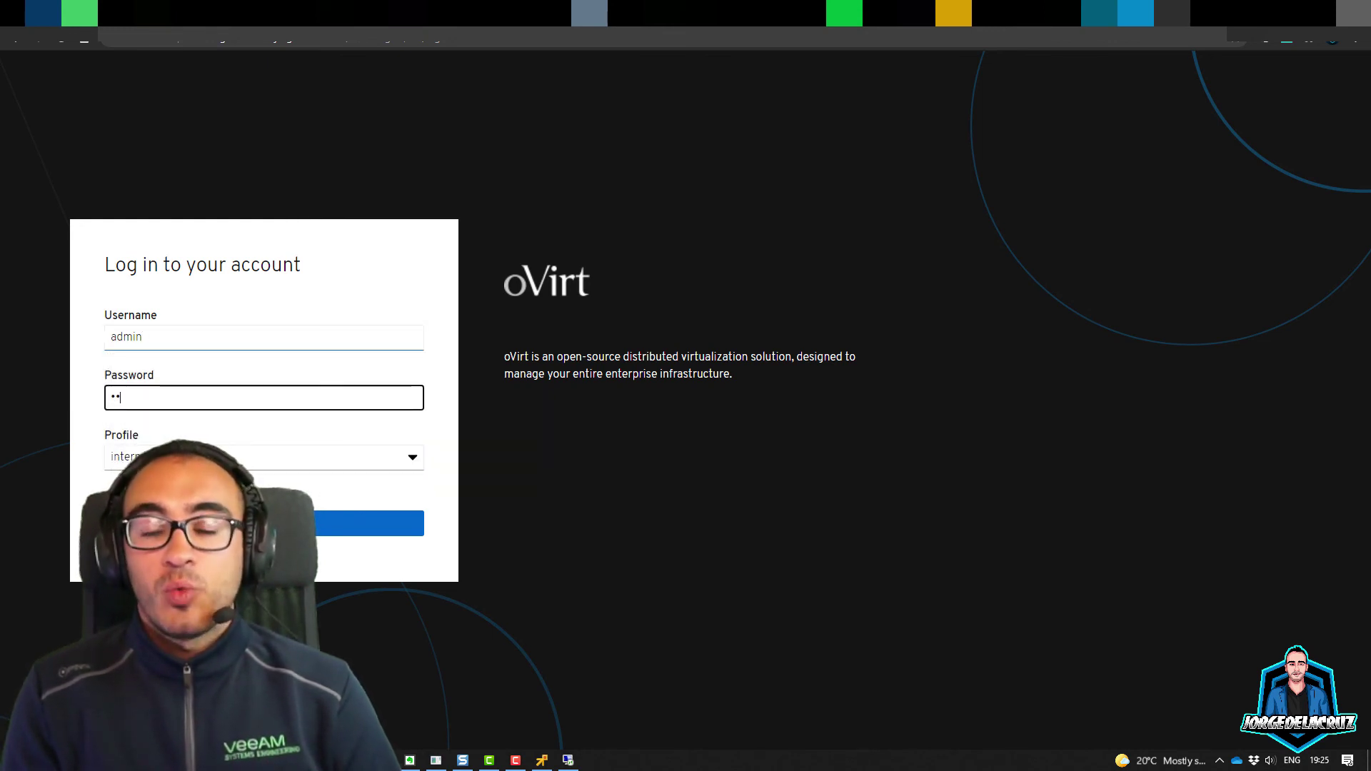
pyautogui.write('•••••••••')
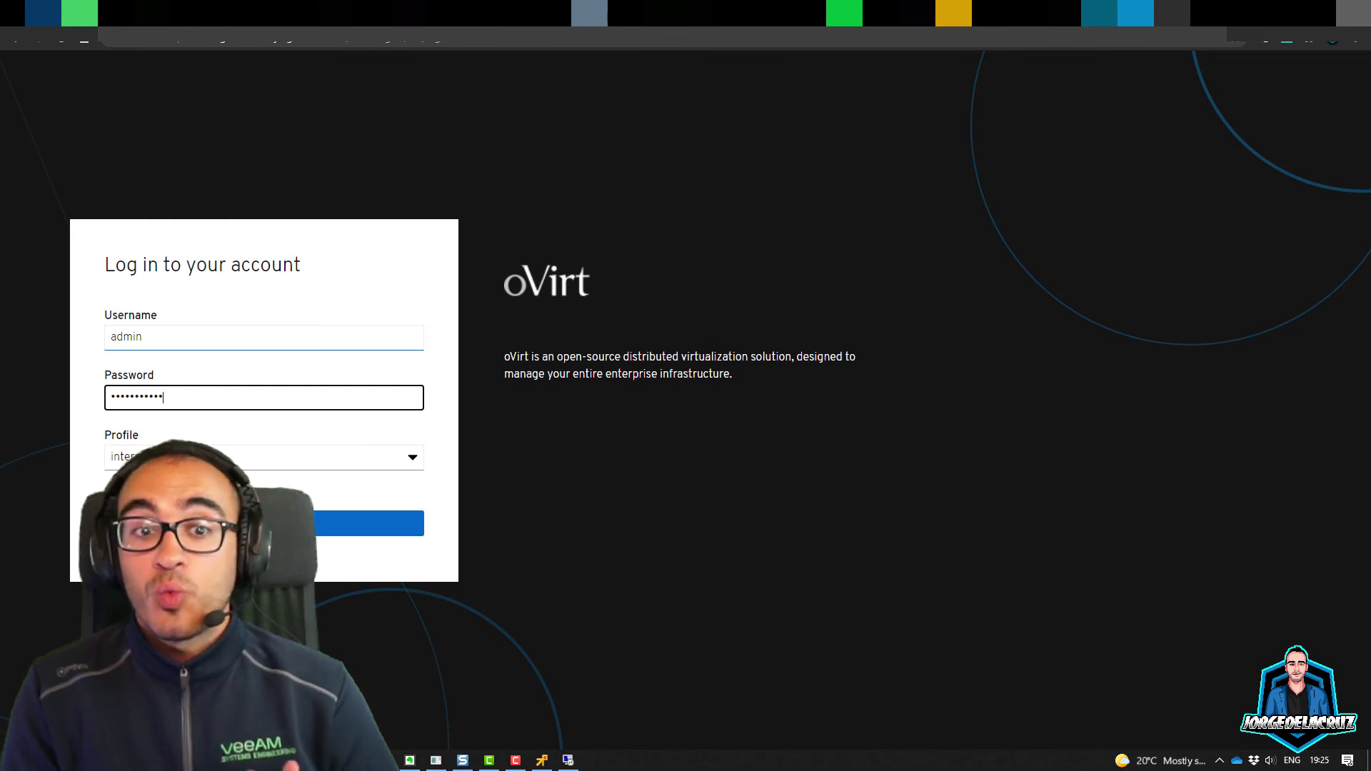
pyautogui.press('Tab')
pyautogui.press('Tab')
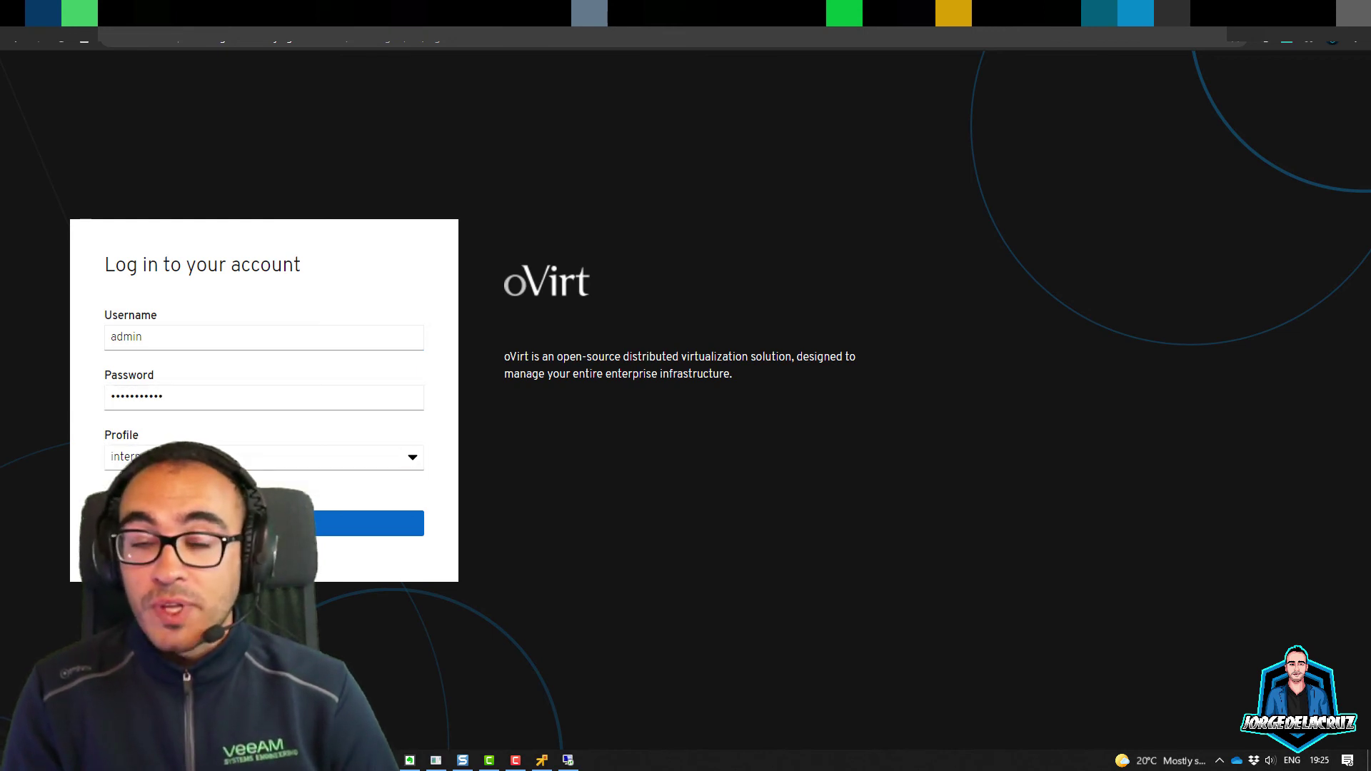
pyautogui.press('Return')
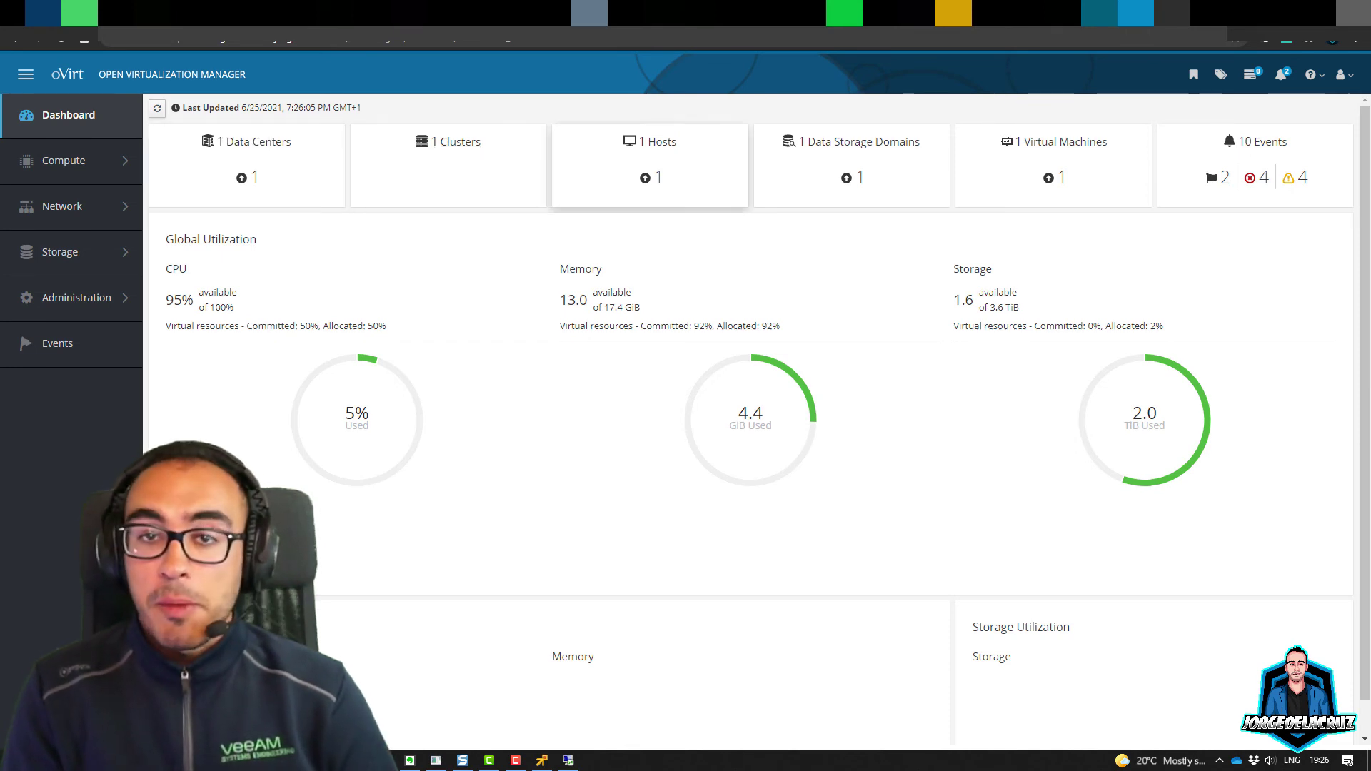
# Step: Open the hosts that are up and inspect their Management and Installation menus
pyautogui.click(657, 179)
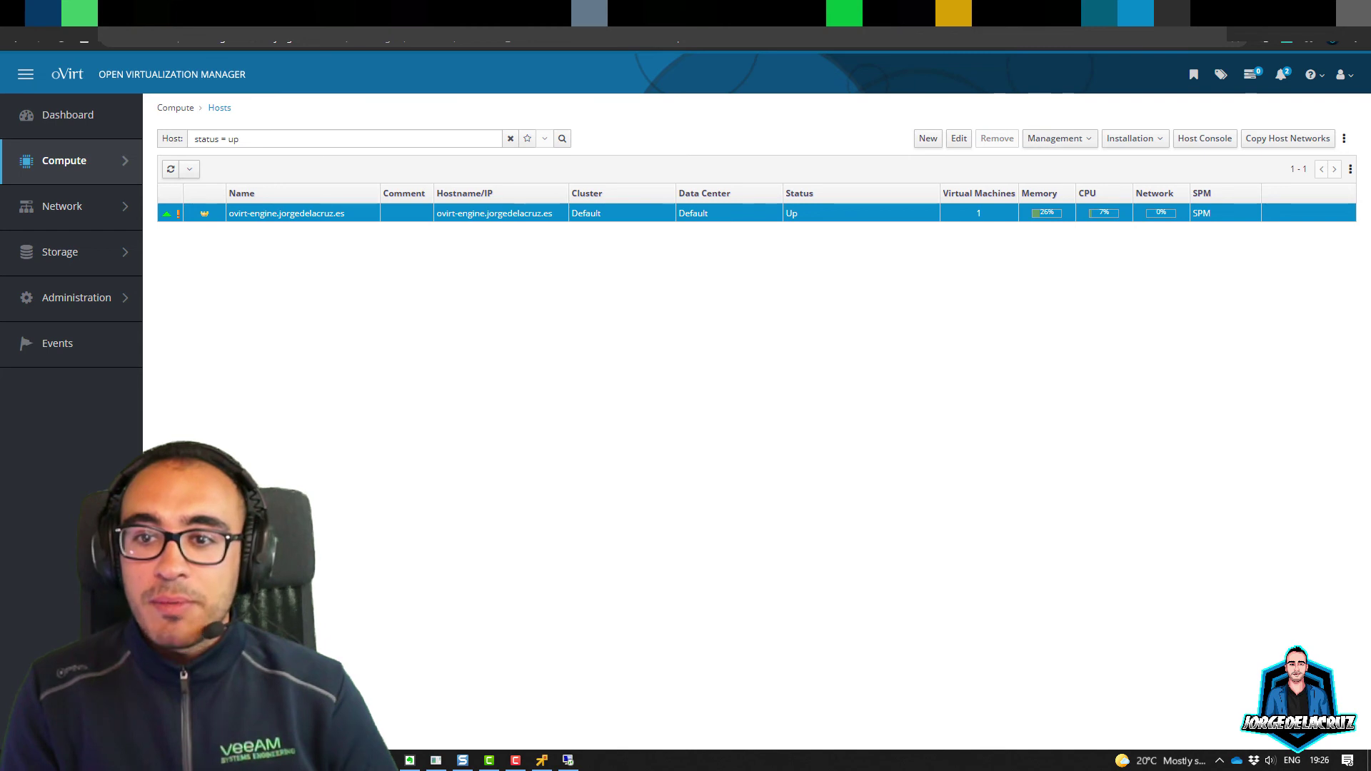
pyautogui.click(1059, 138)
pyautogui.click(1134, 139)
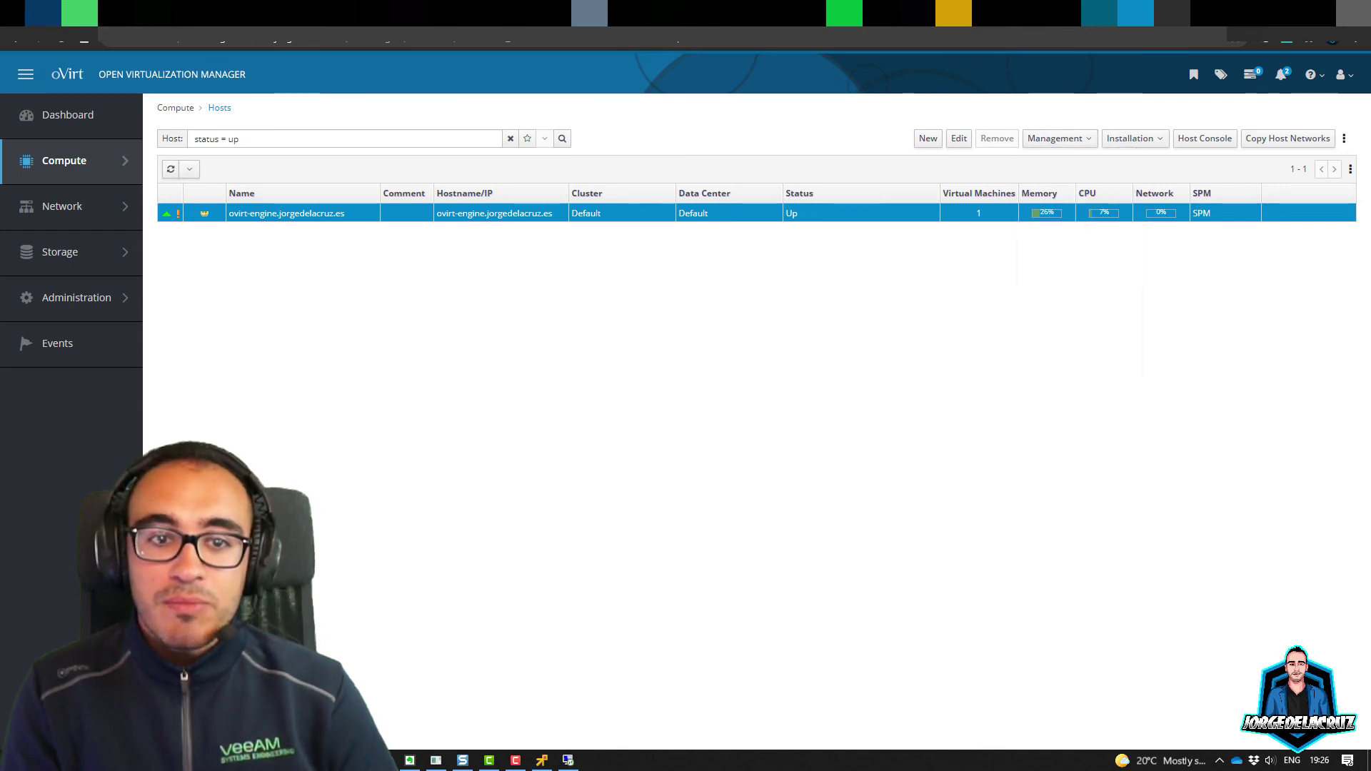
pyautogui.click(1134, 139)
pyautogui.press('Escape')
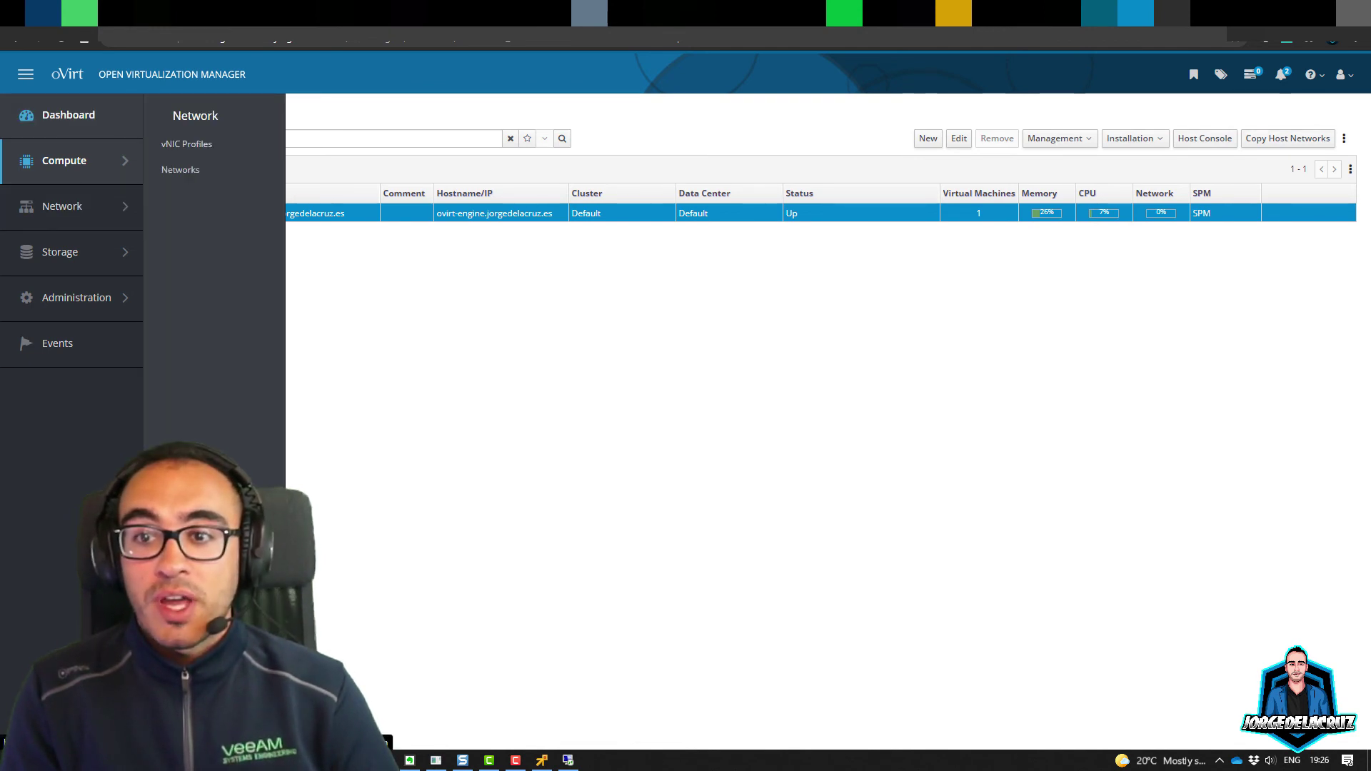
# Step: Return to the Dashboard and open the running virtual machines list
pyautogui.click(68, 115)
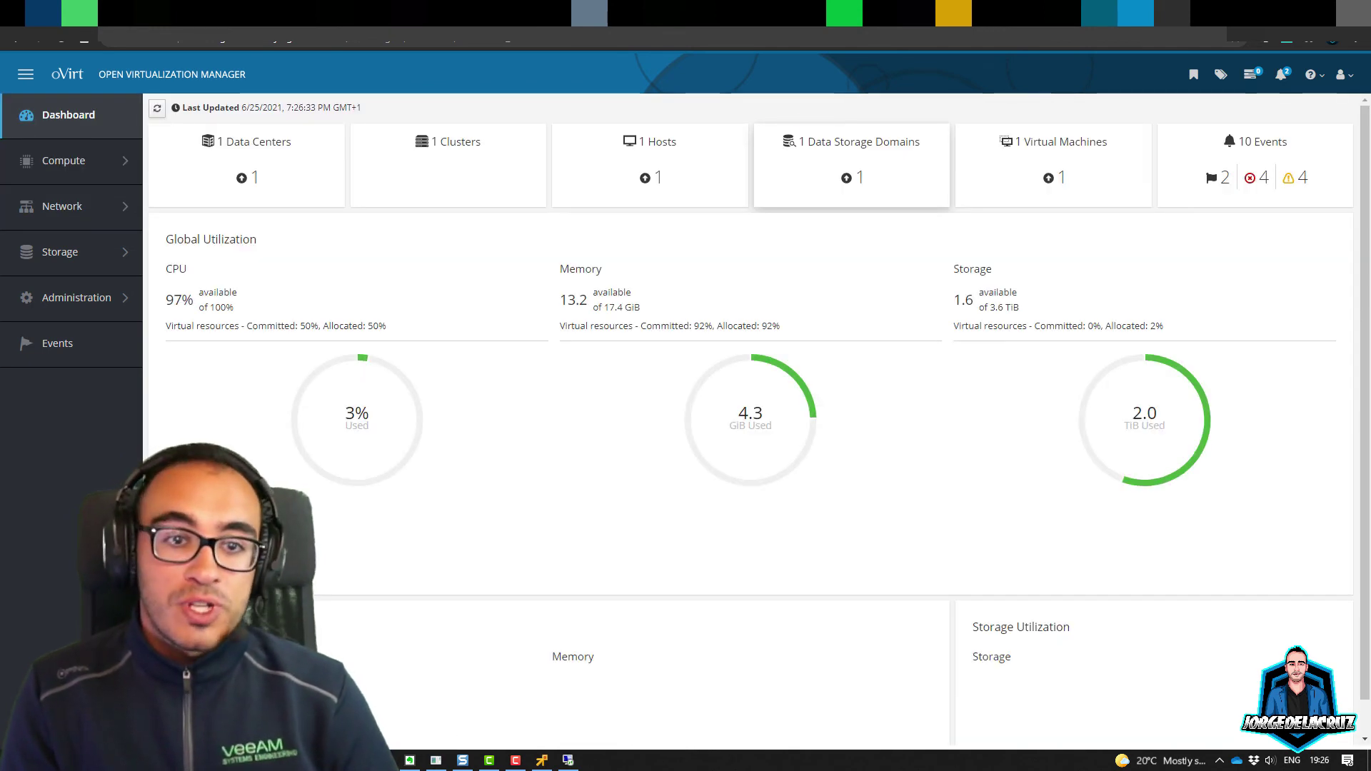
pyautogui.click(1062, 177)
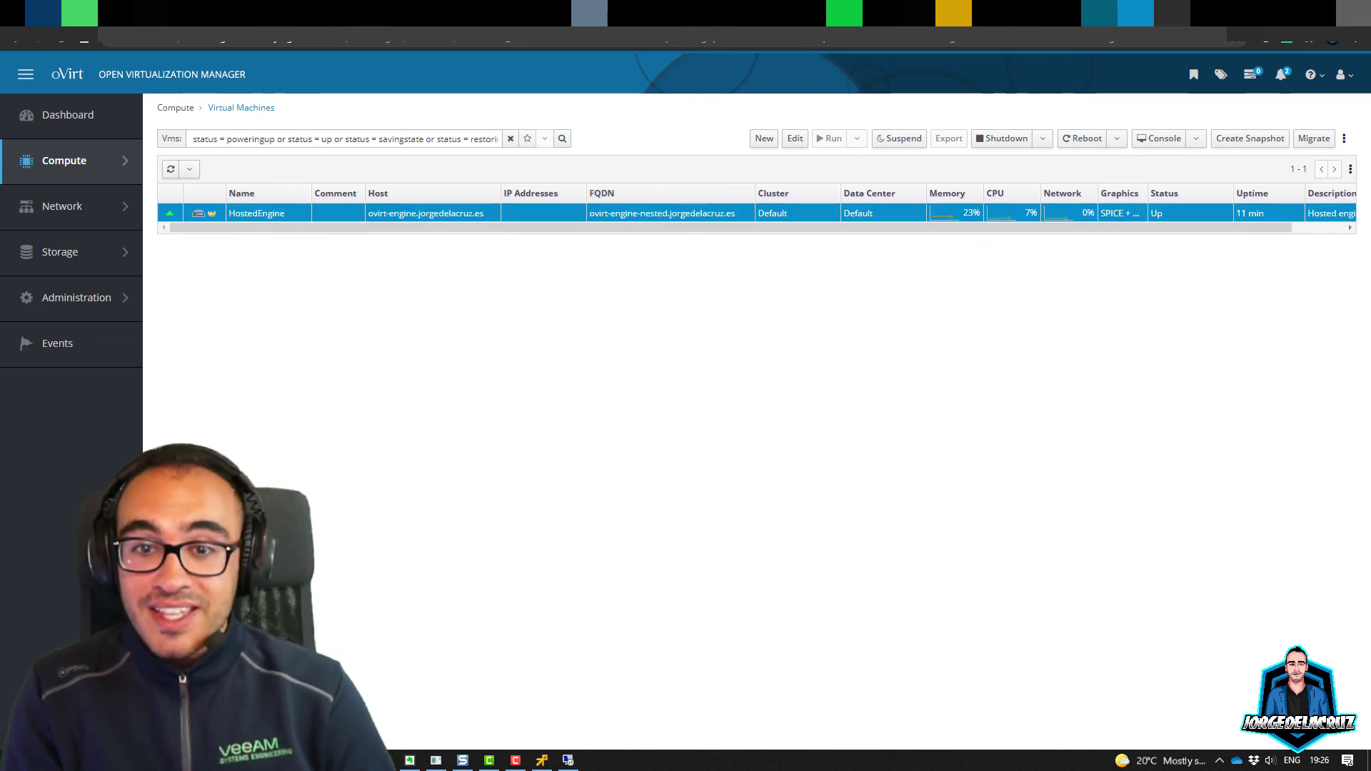
pyautogui.moveTo(60, 252)
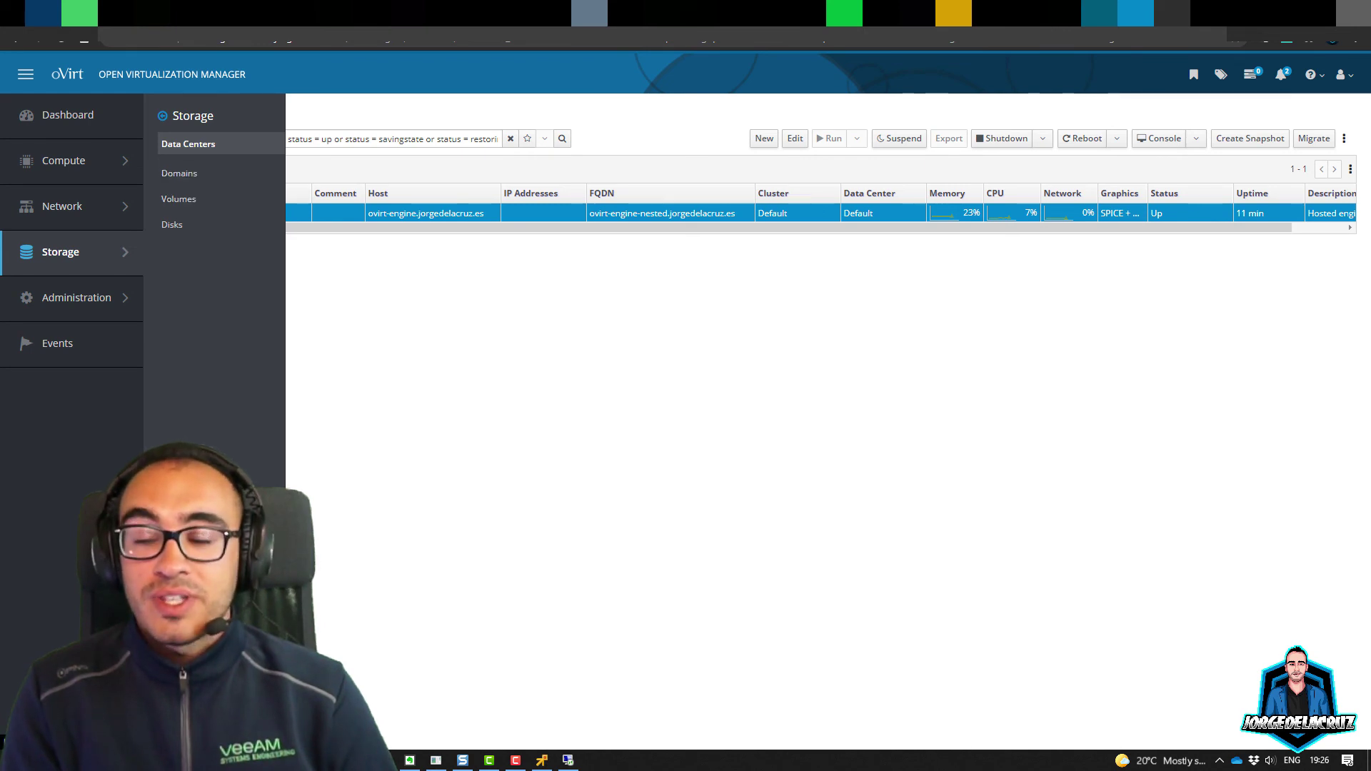
# Step: Review the Data Centers list, then the Storage Domains, Volumes and Disks lists
pyautogui.click(188, 143)
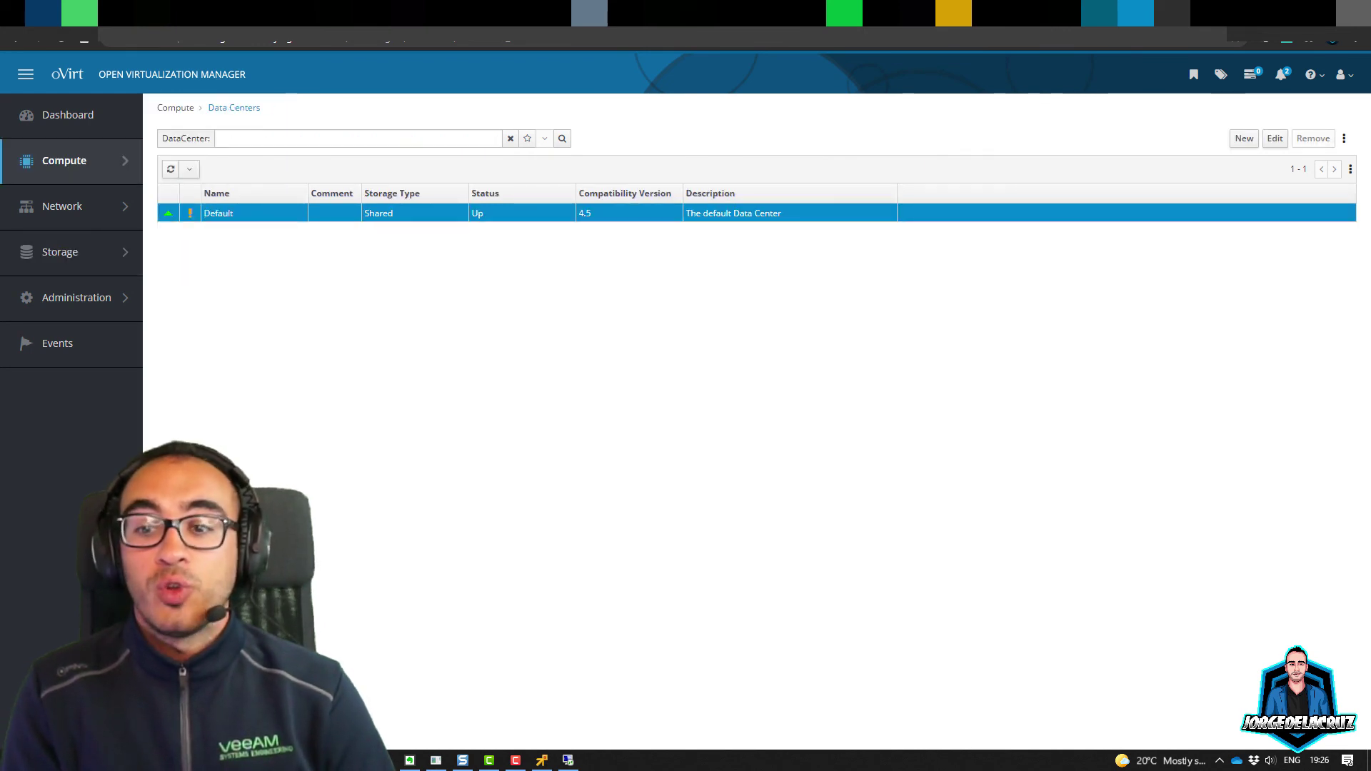
pyautogui.moveTo(60, 252)
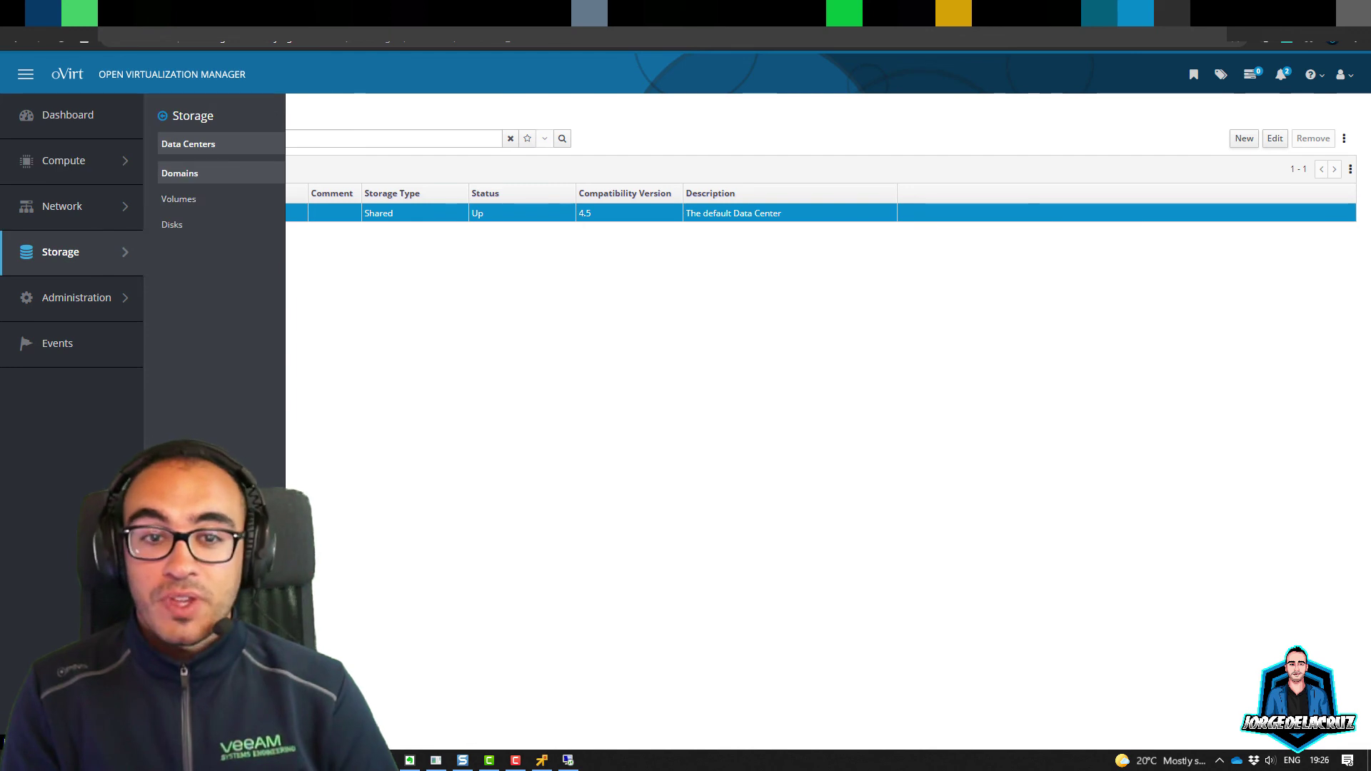
pyautogui.click(180, 173)
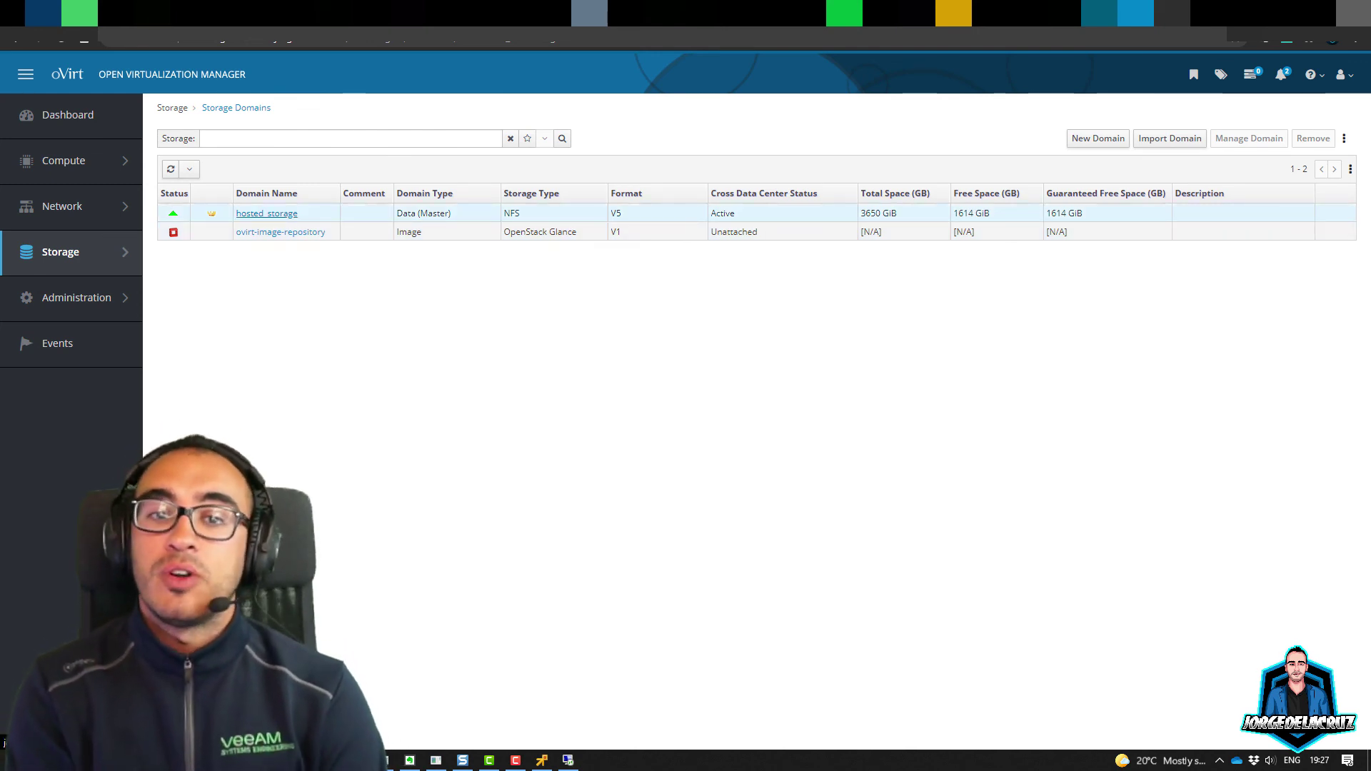
pyautogui.moveTo(71, 252)
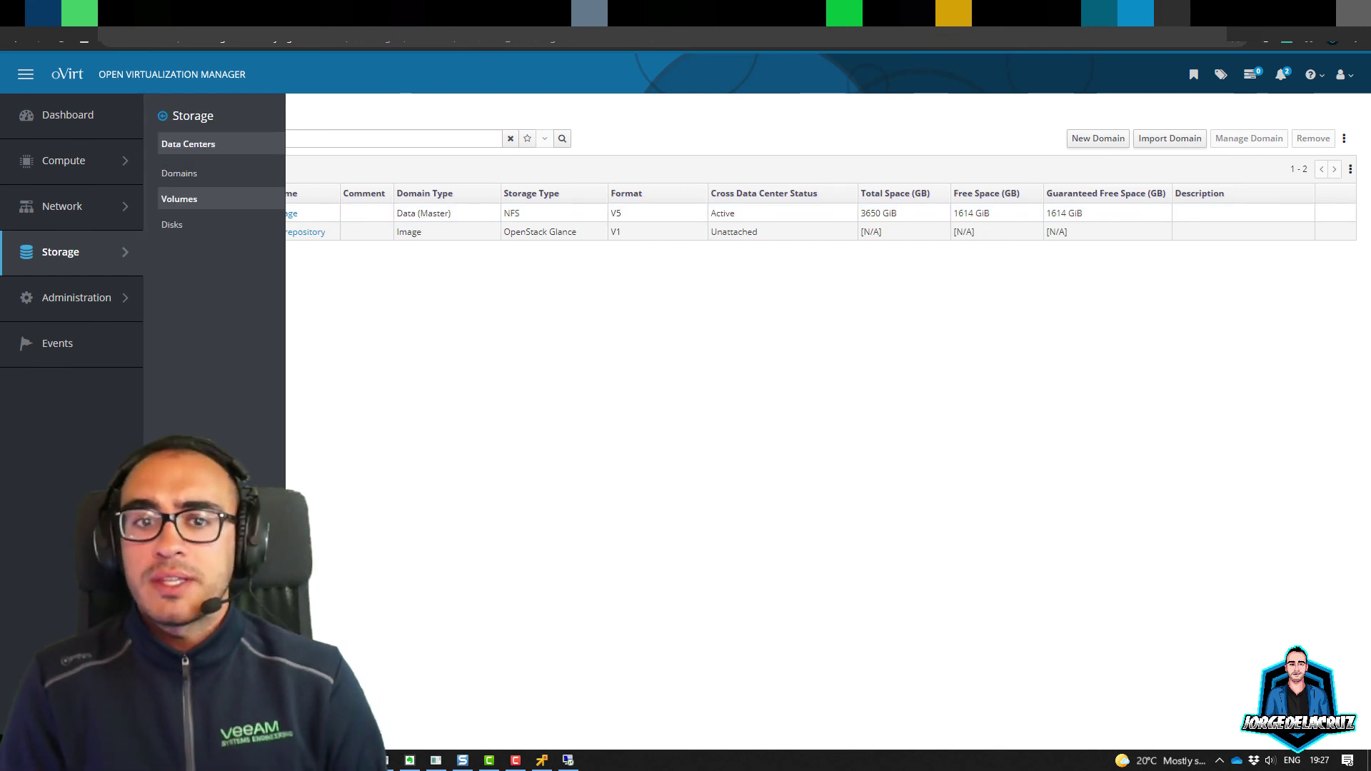
pyautogui.click(179, 198)
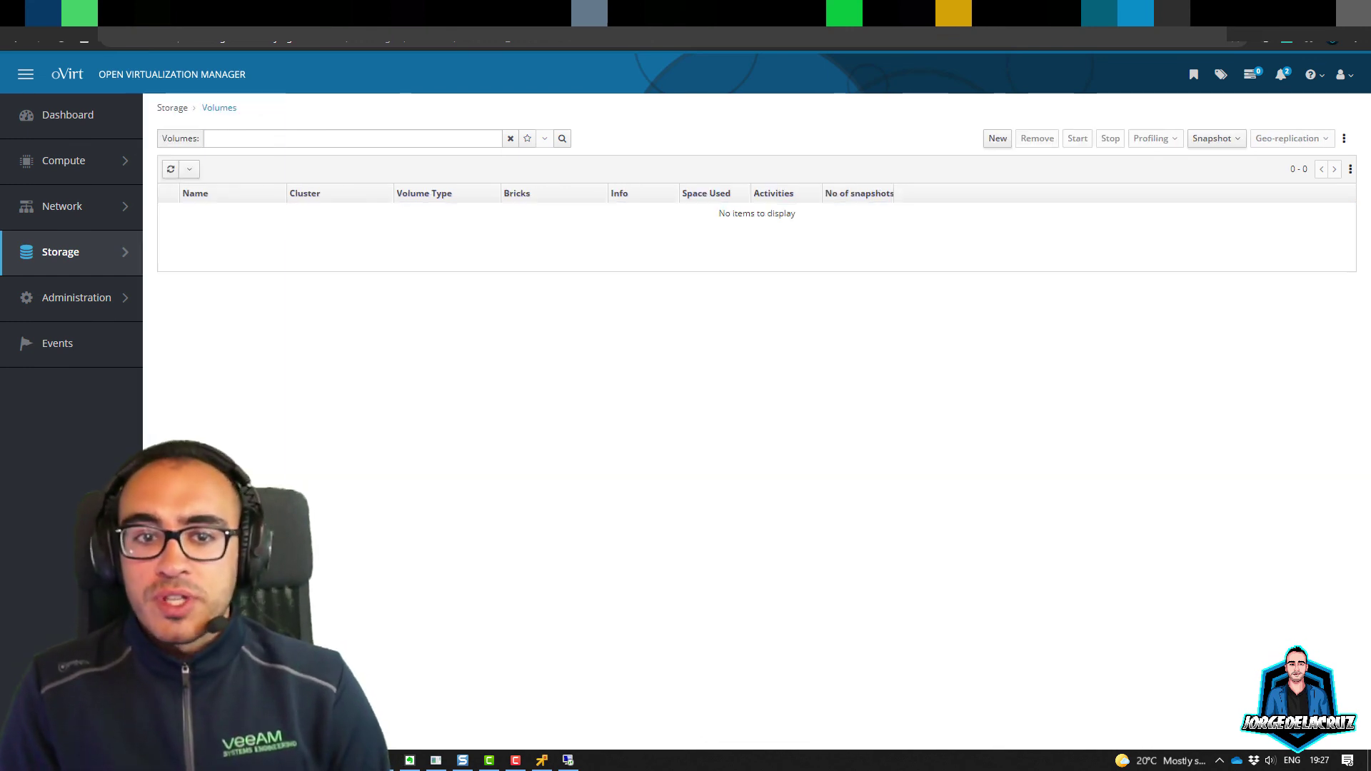
pyautogui.moveTo(71, 252)
pyautogui.click(178, 224)
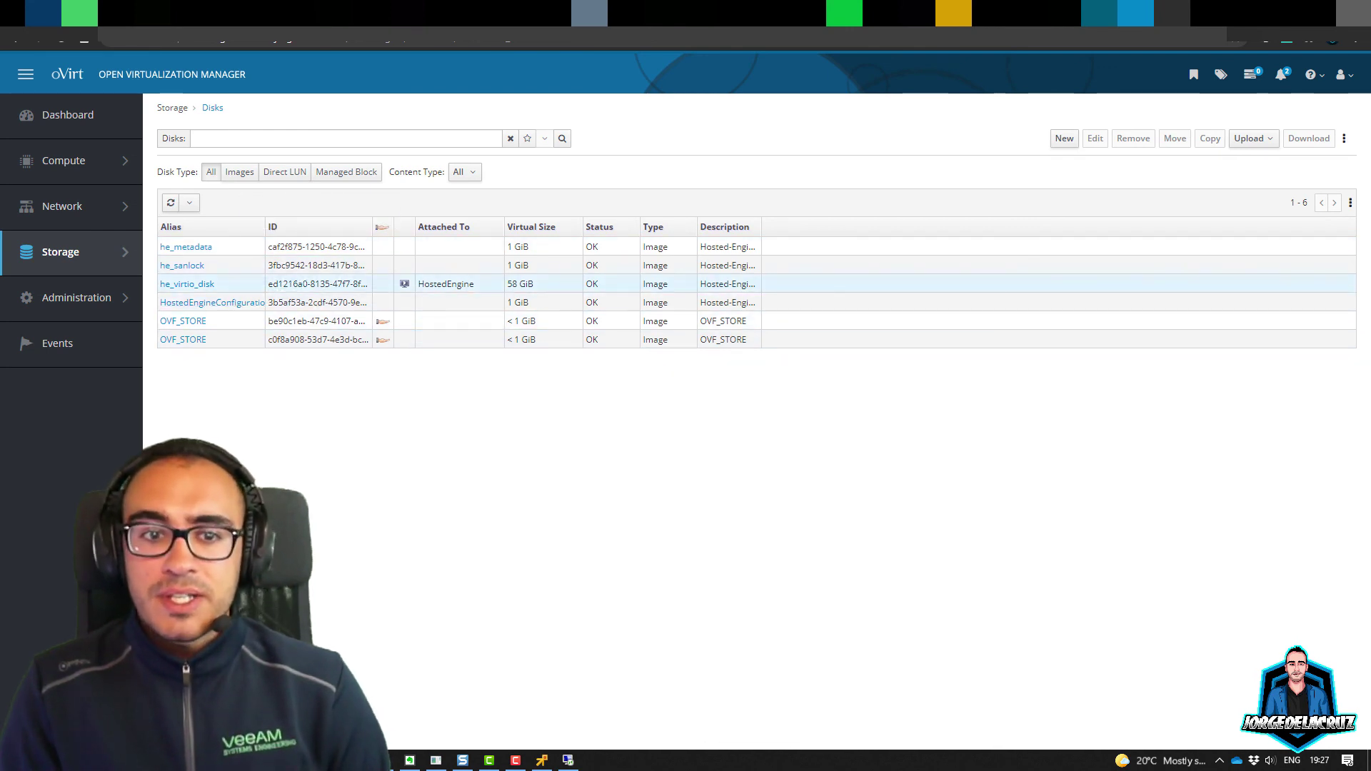
# Step: Review the Quota list, then Compute's Virtual Machines, Templates and Hosts lists
pyautogui.moveTo(76, 297)
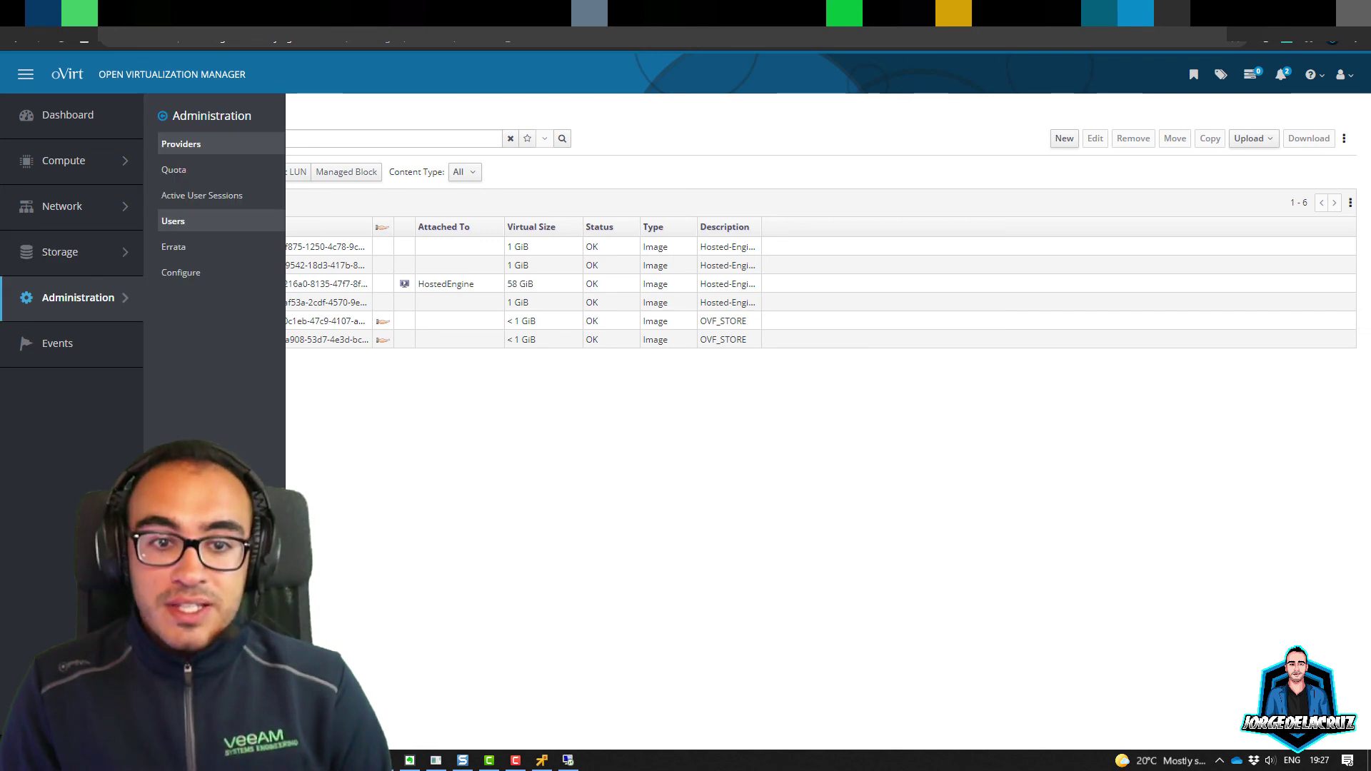
pyautogui.click(174, 169)
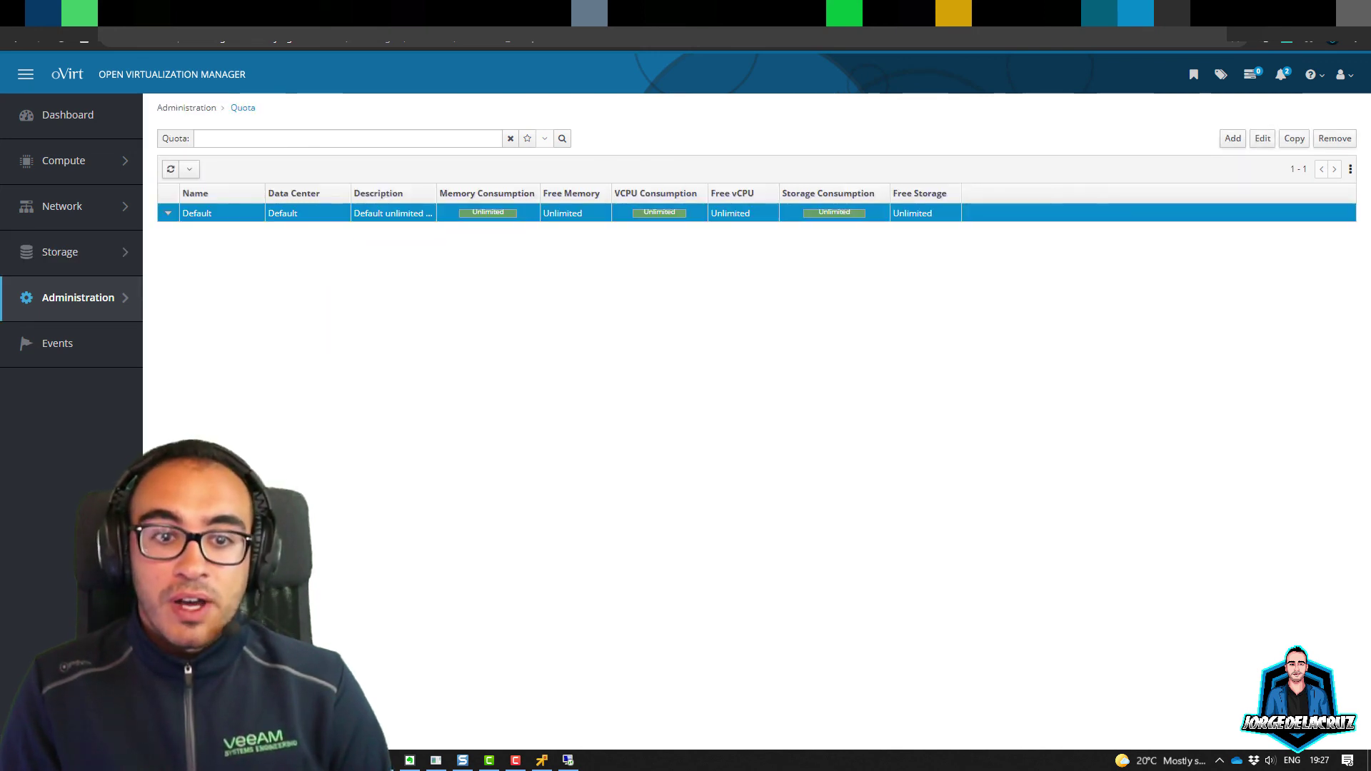
pyautogui.moveTo(79, 298)
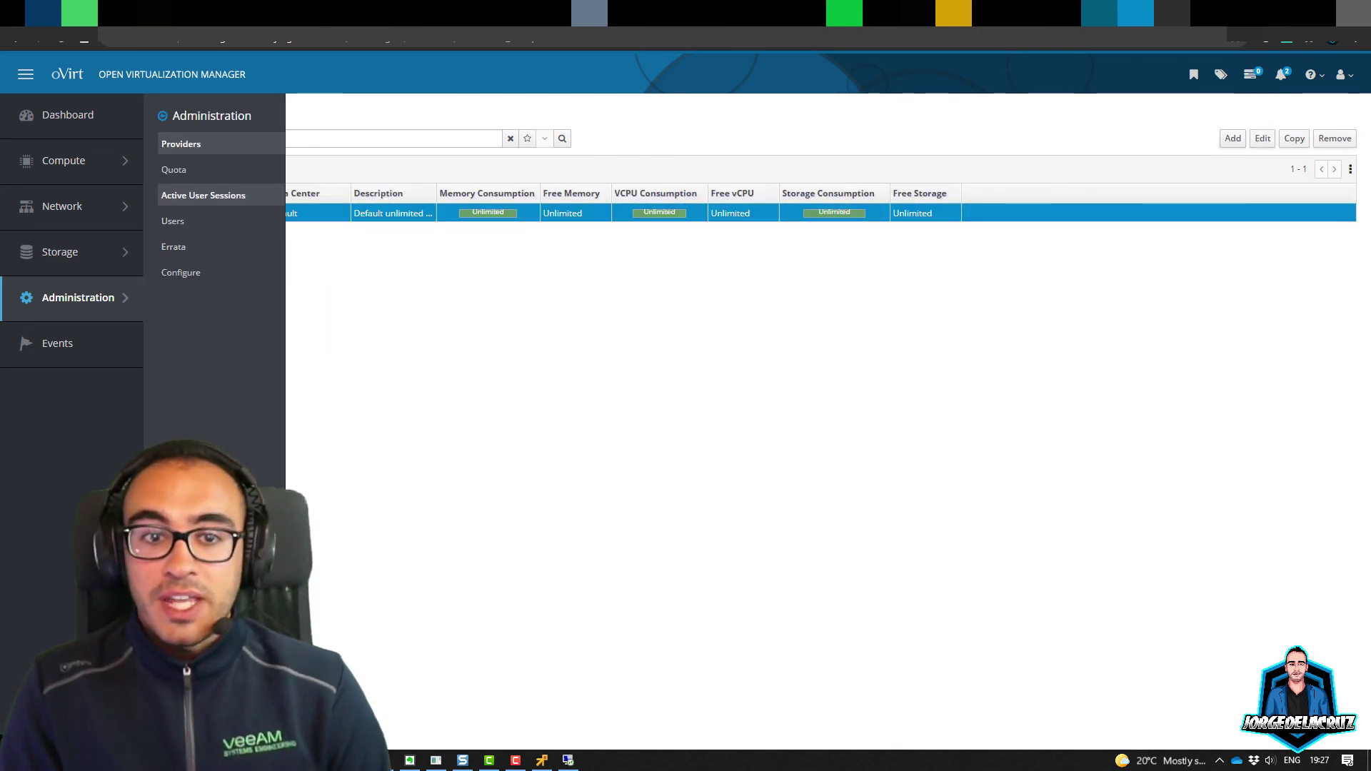
pyautogui.moveTo(64, 160)
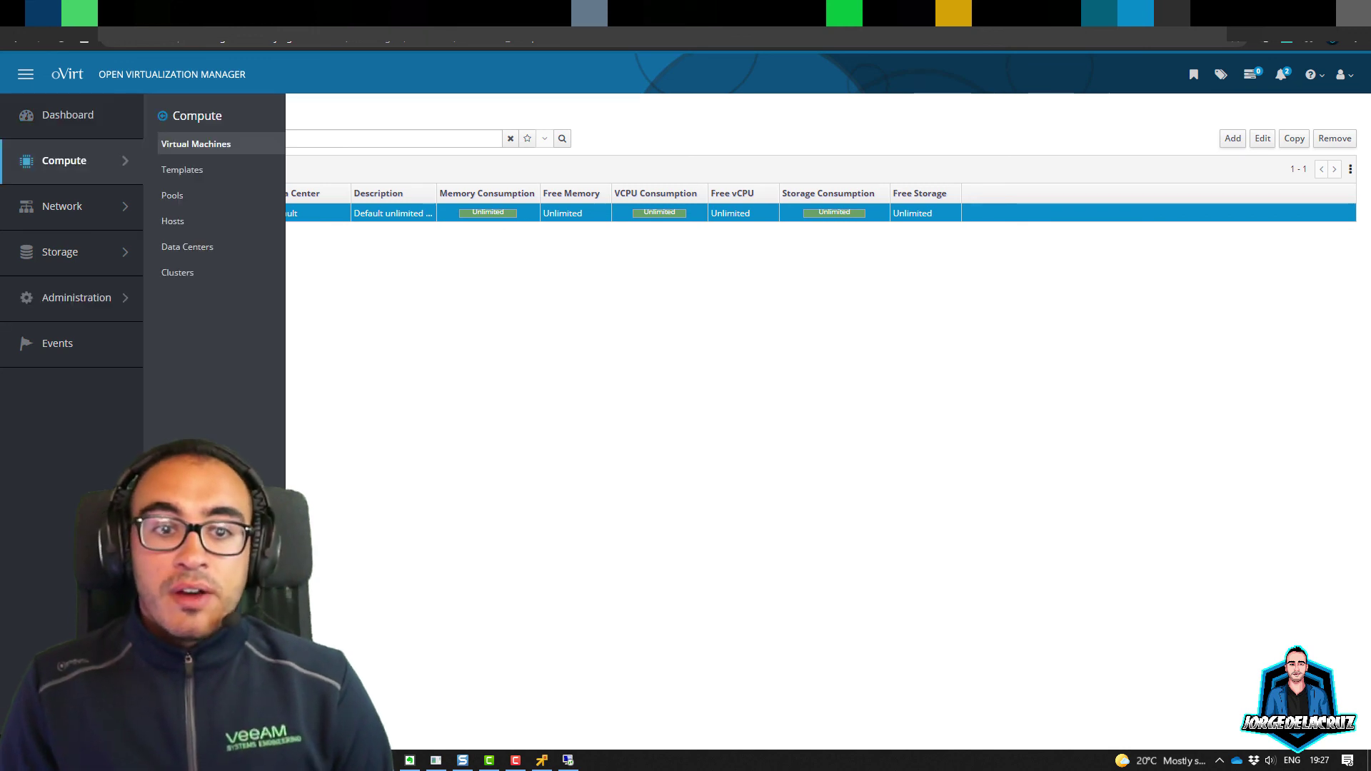
pyautogui.click(196, 144)
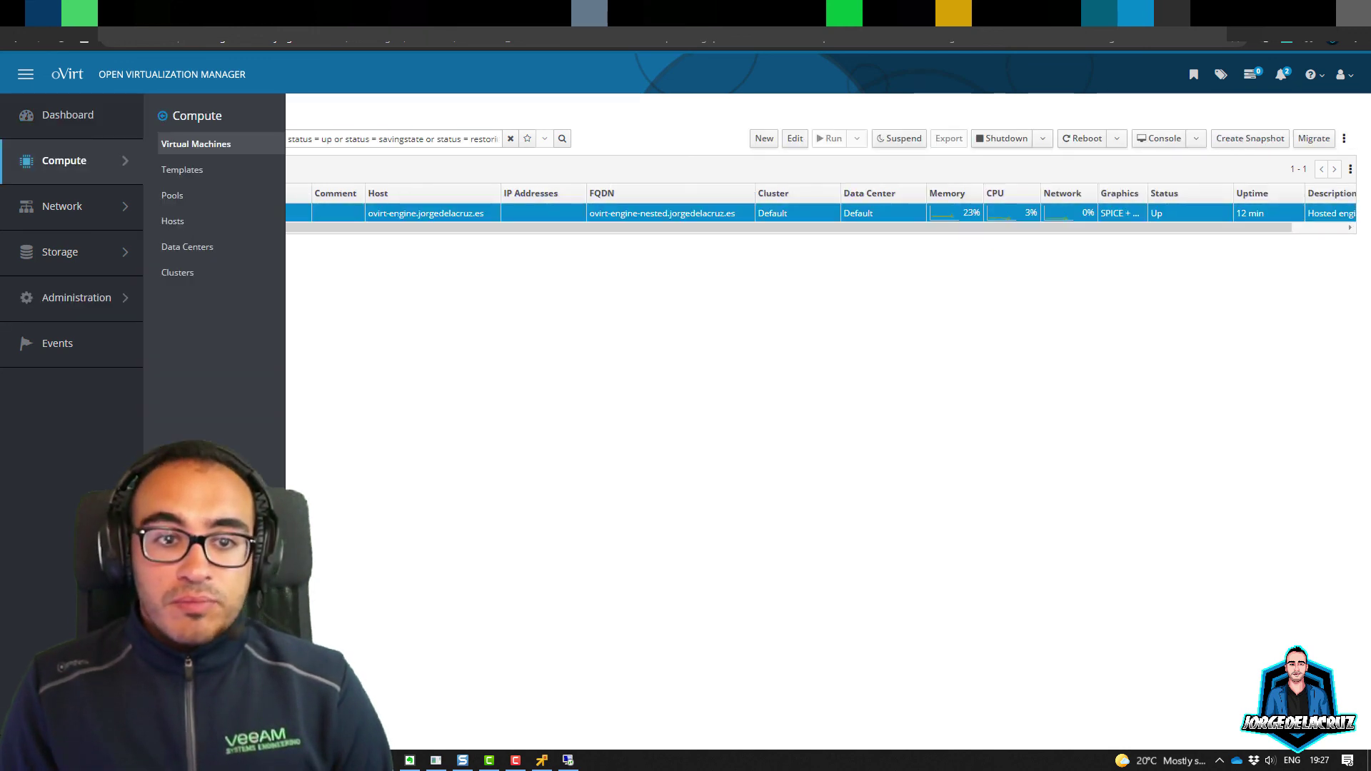
pyautogui.click(182, 169)
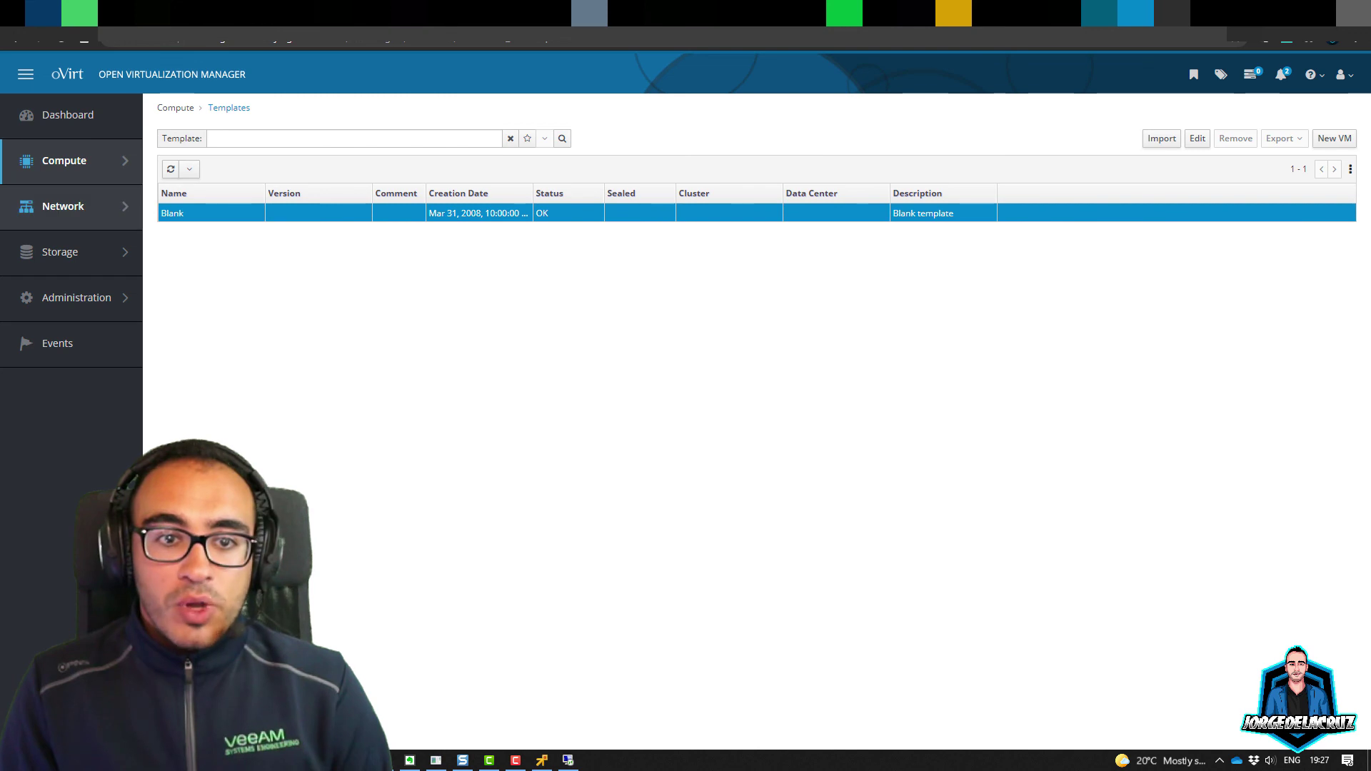
pyautogui.moveTo(63, 160)
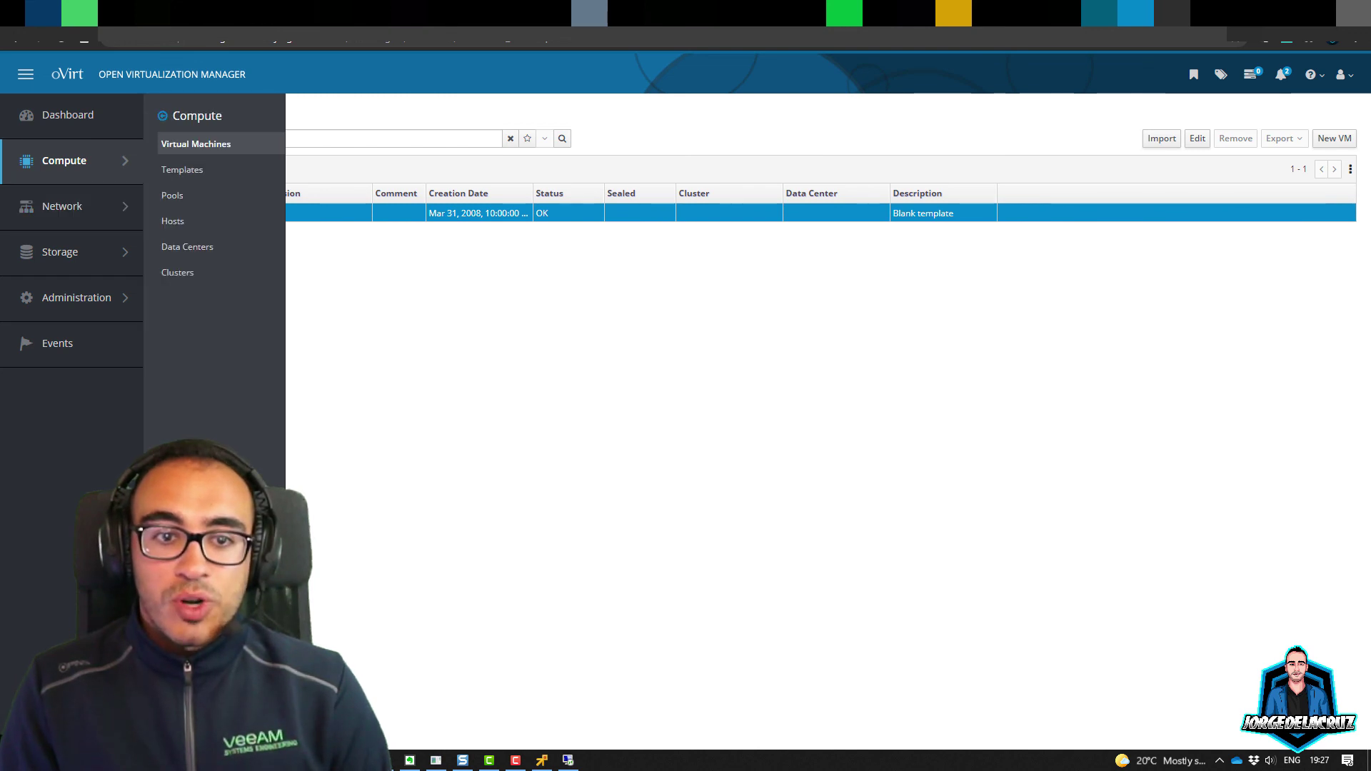
pyautogui.click(172, 221)
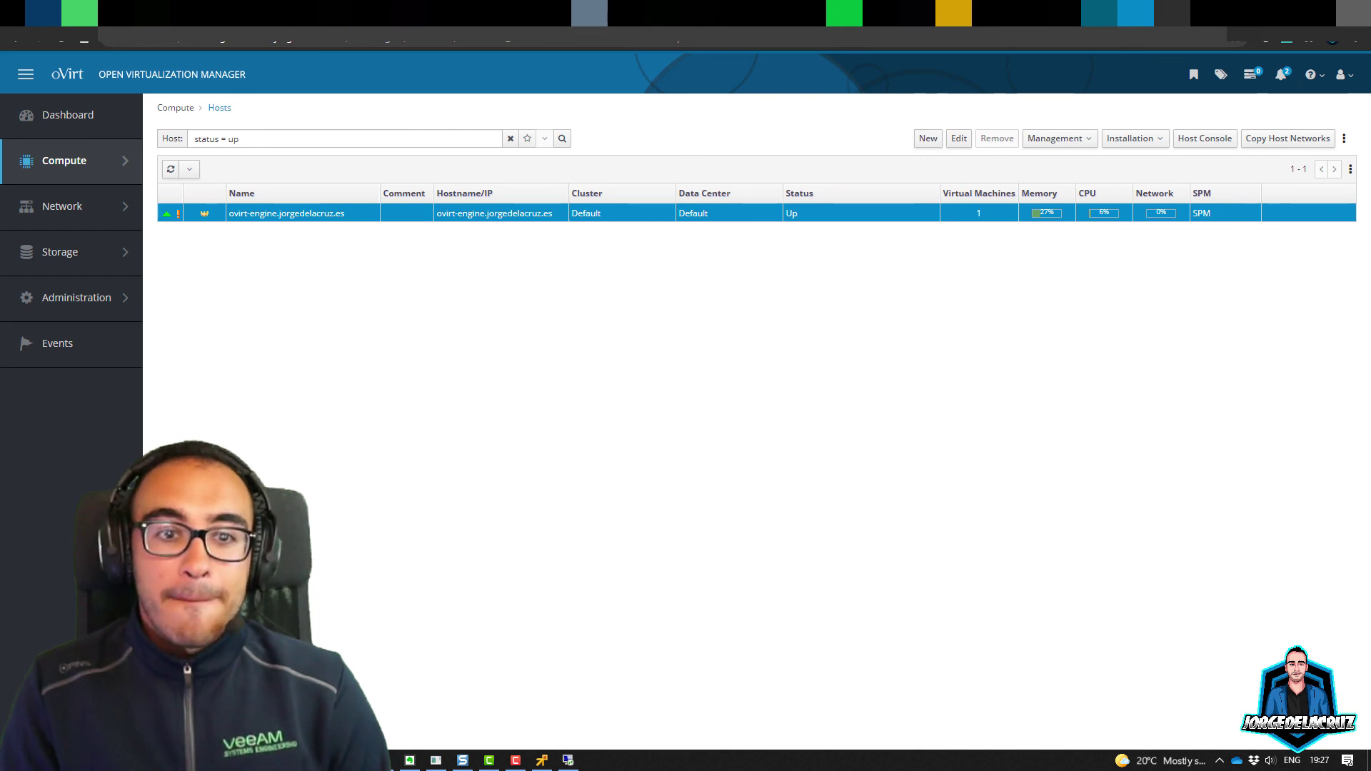
# Step: Start a New Host form with Default as its host cluster
pyautogui.click(1134, 138)
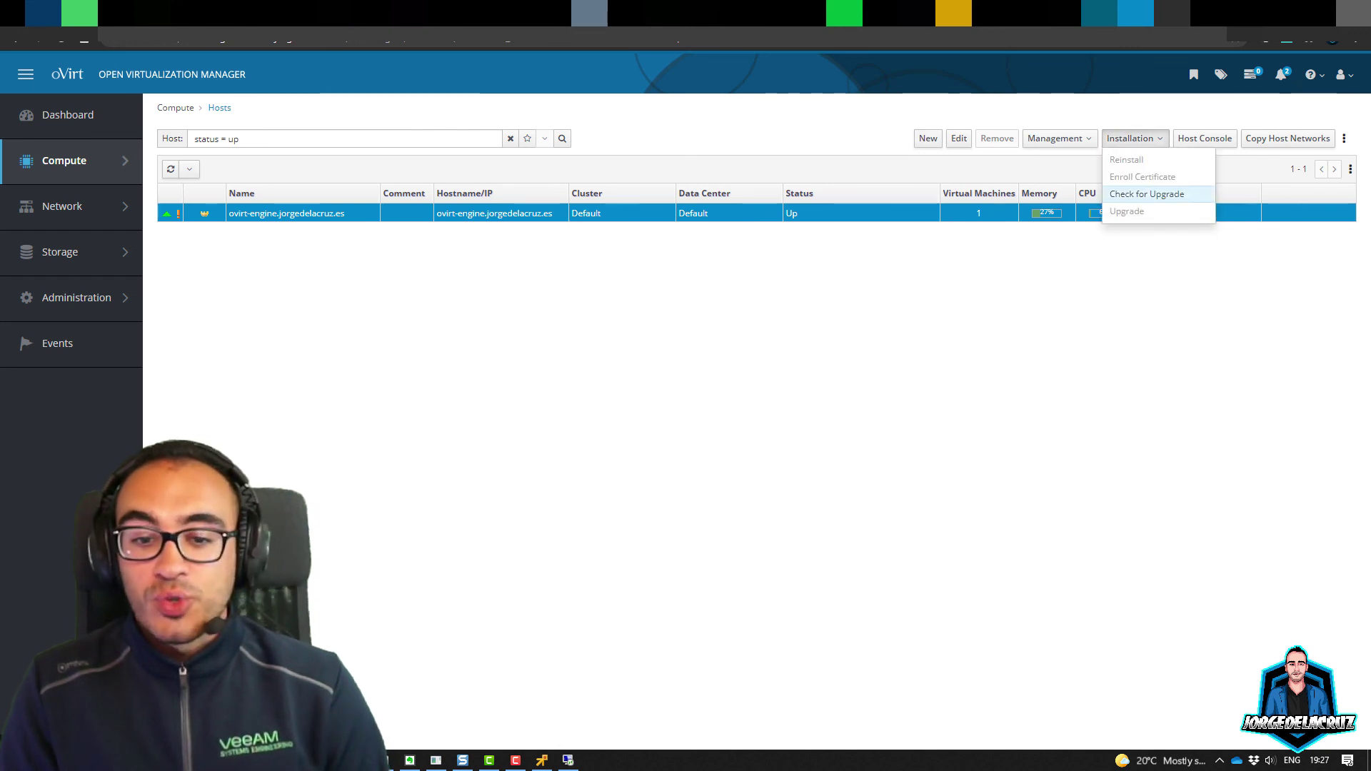
pyautogui.click(928, 138)
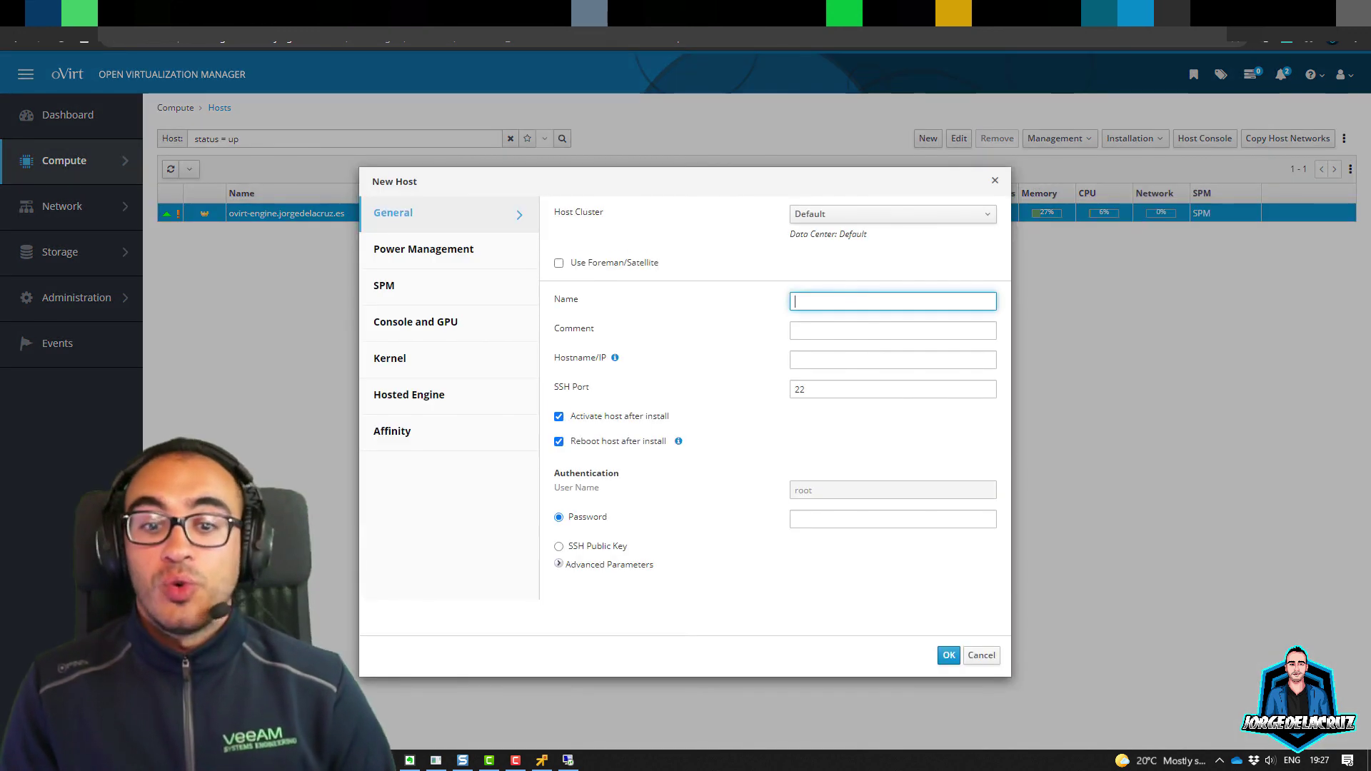
pyautogui.click(893, 214)
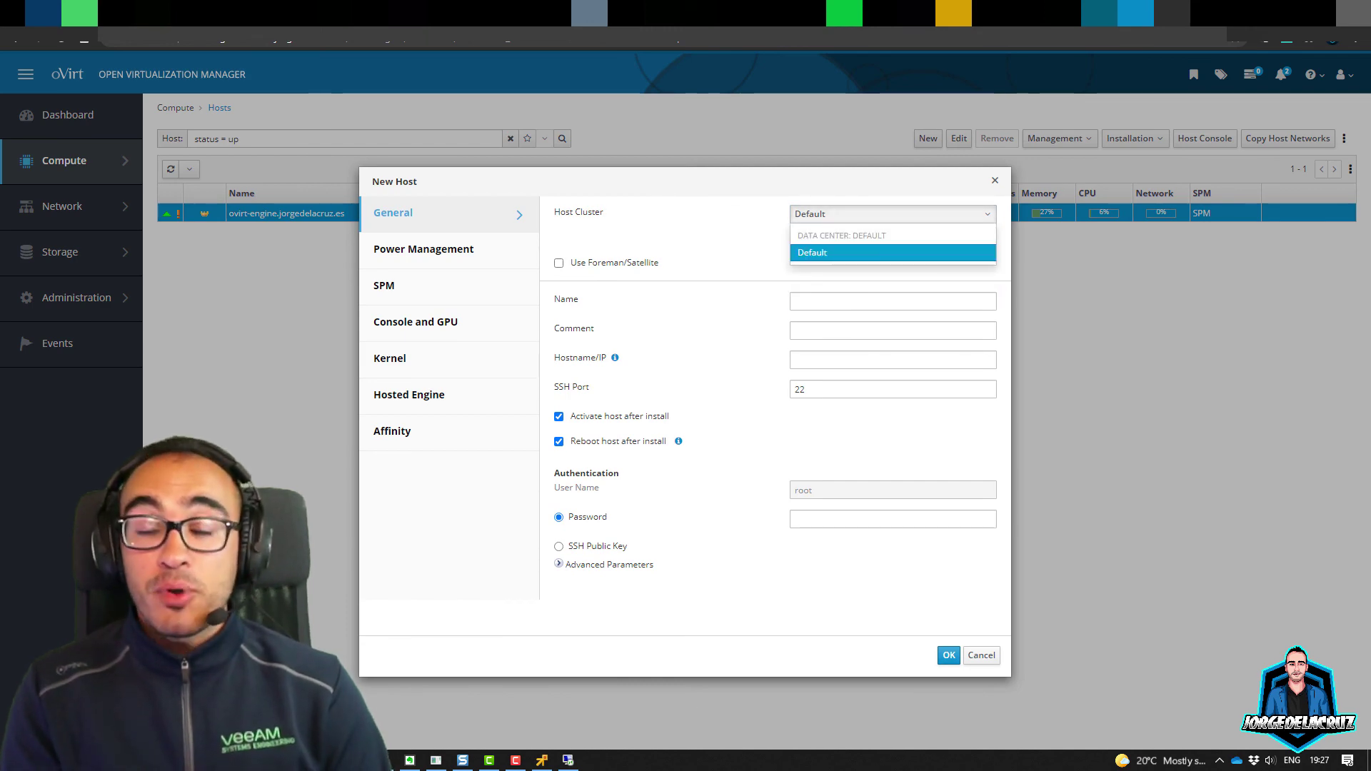
pyautogui.click(892, 250)
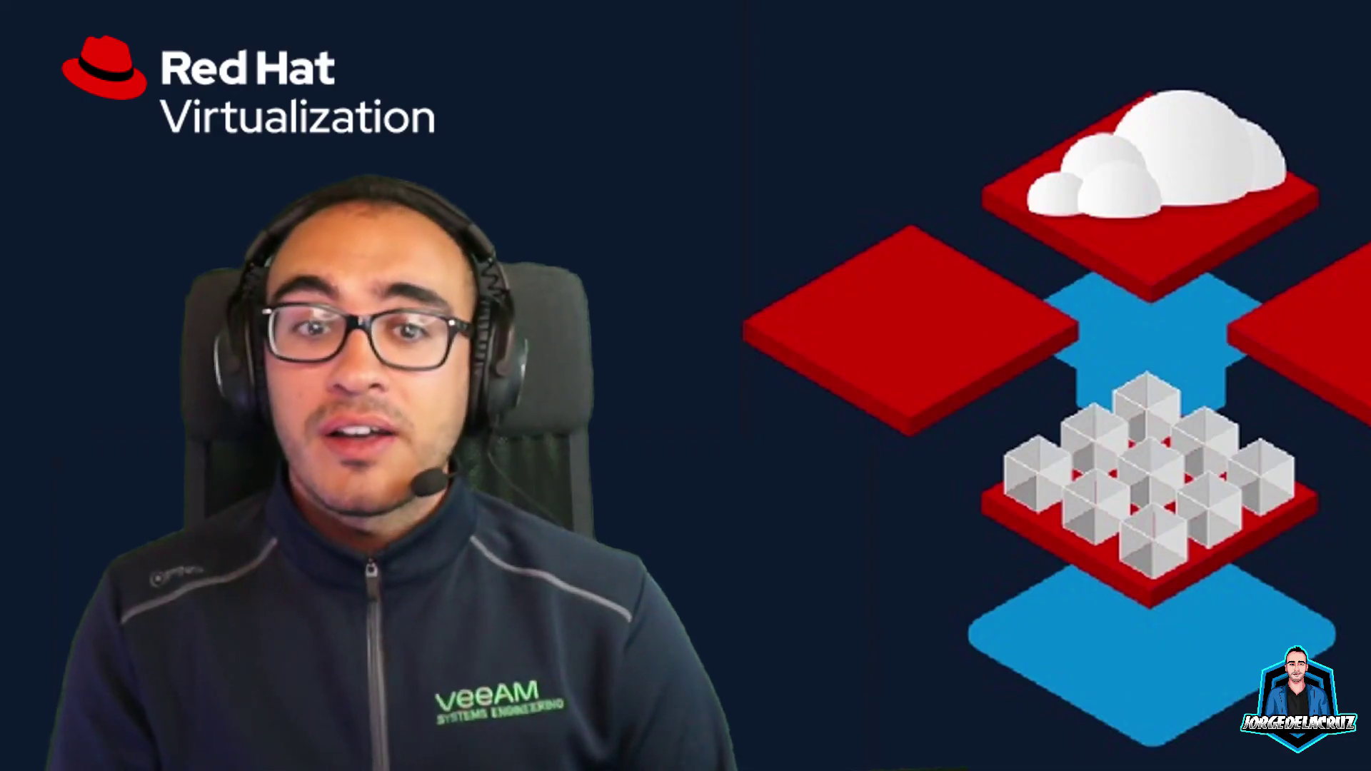